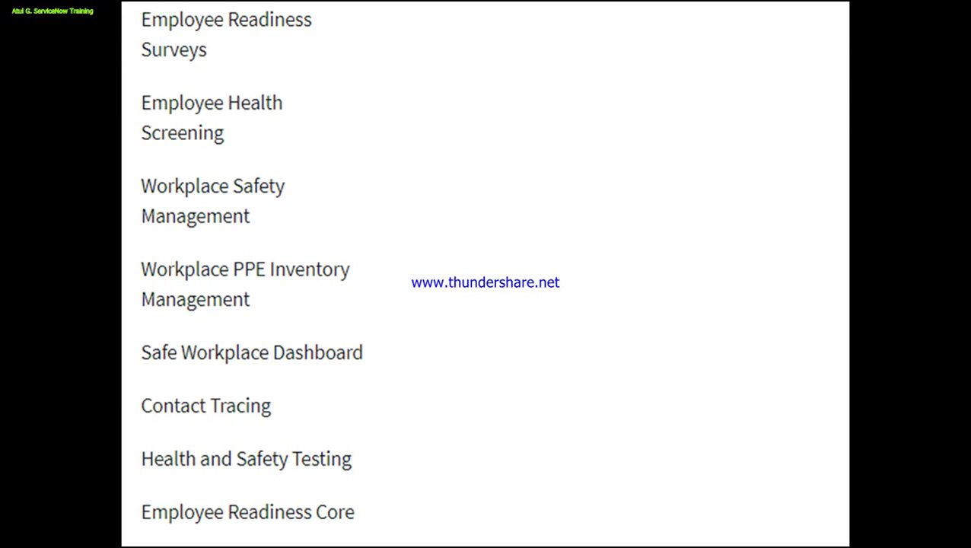
# Advance the slide show to the release topics list, and switch to the ServiceNow instance in Chrome
pyautogui.press('Right')
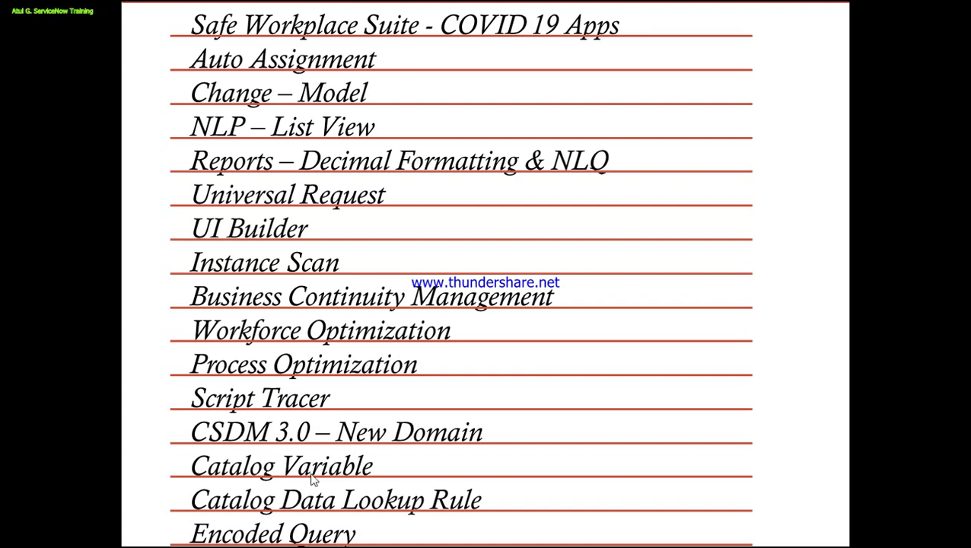
pyautogui.hotkey('alt', 'Tab')
pyautogui.hotkey('alt', 'Tab')
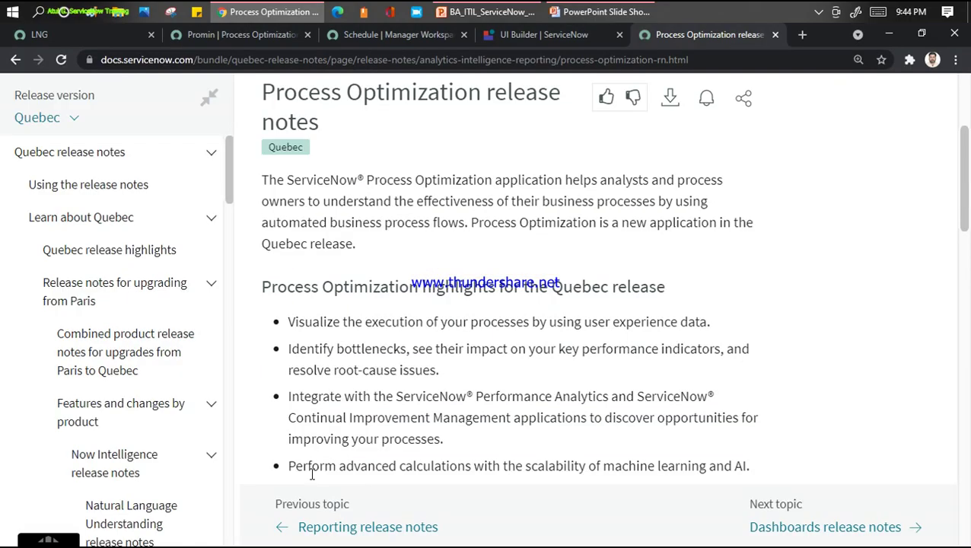
pyautogui.click(79, 34)
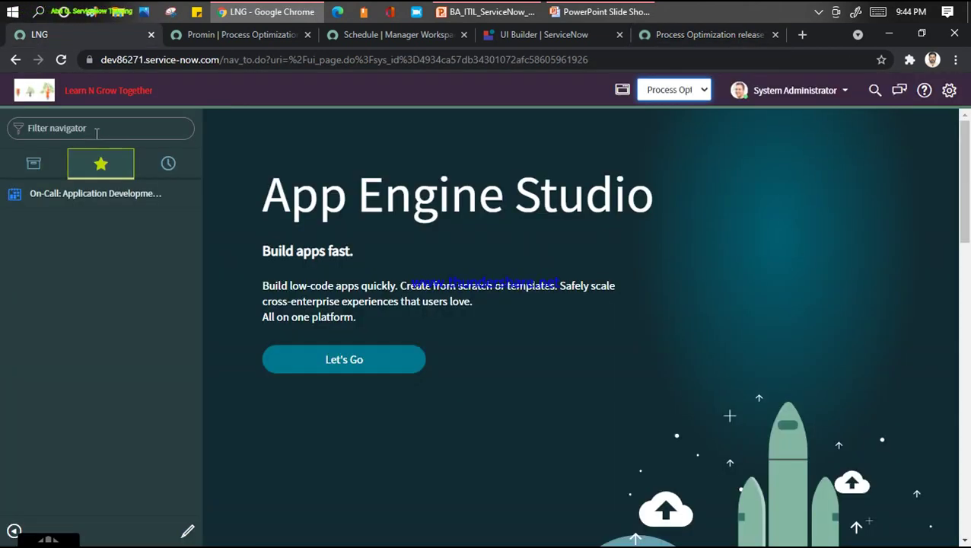
pyautogui.click(97, 130)
pyautogui.write('in')
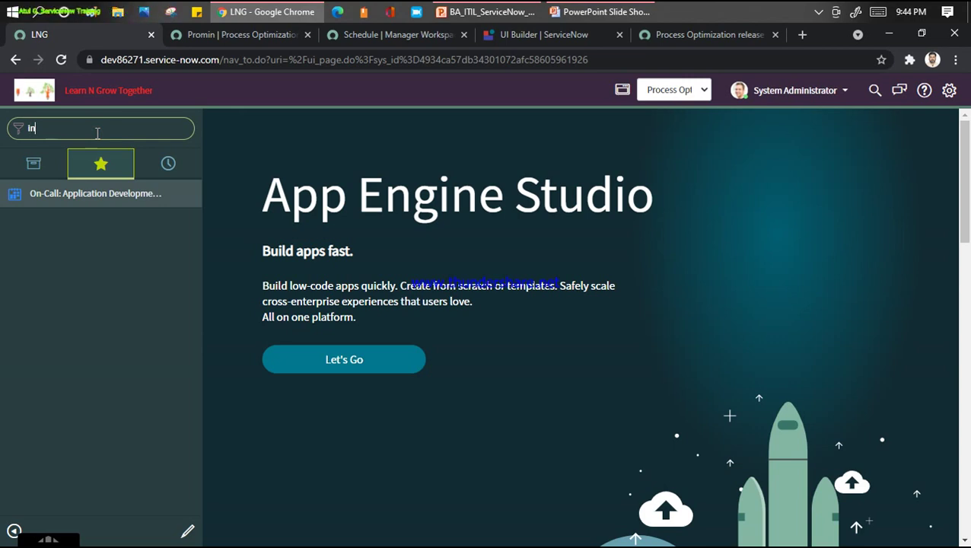
pyautogui.write('ciden')
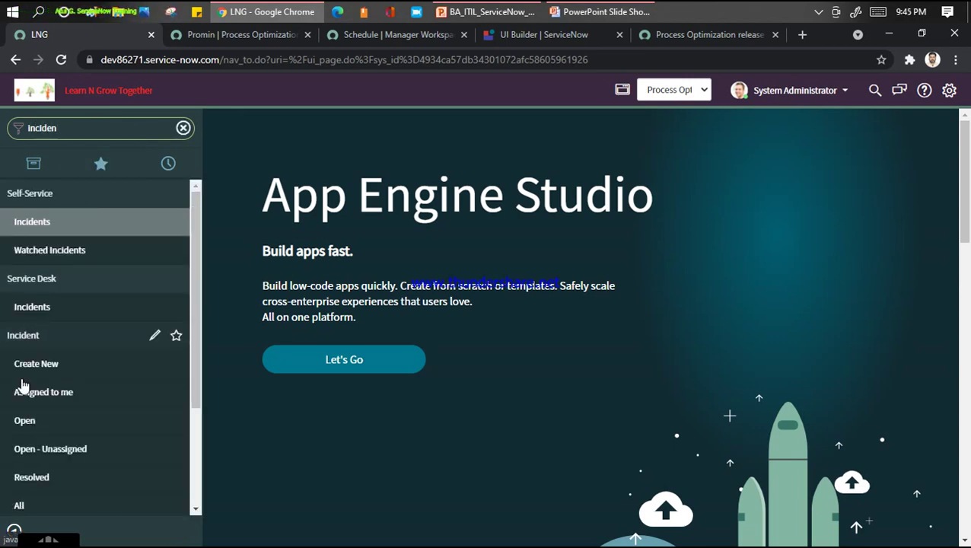
pyautogui.click(65, 369)
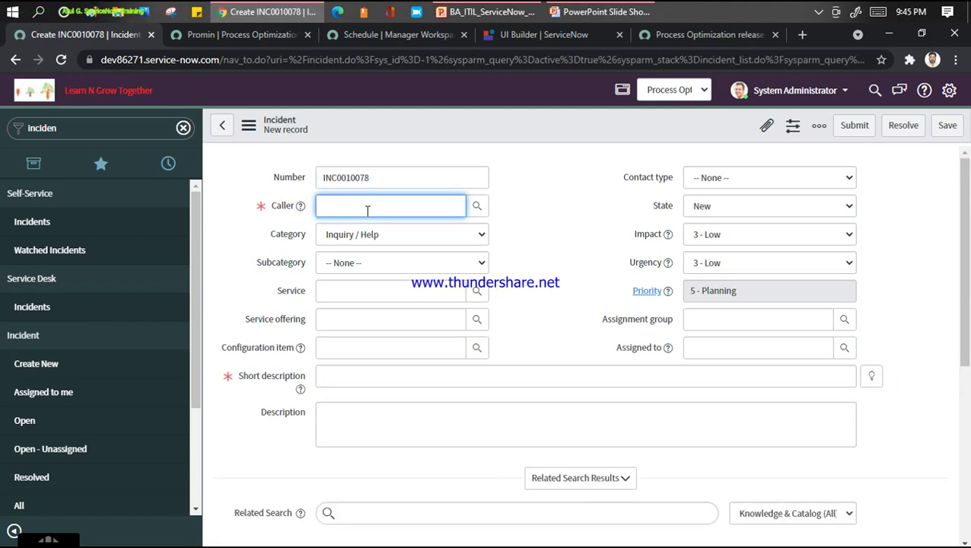
pyautogui.write('Tan')
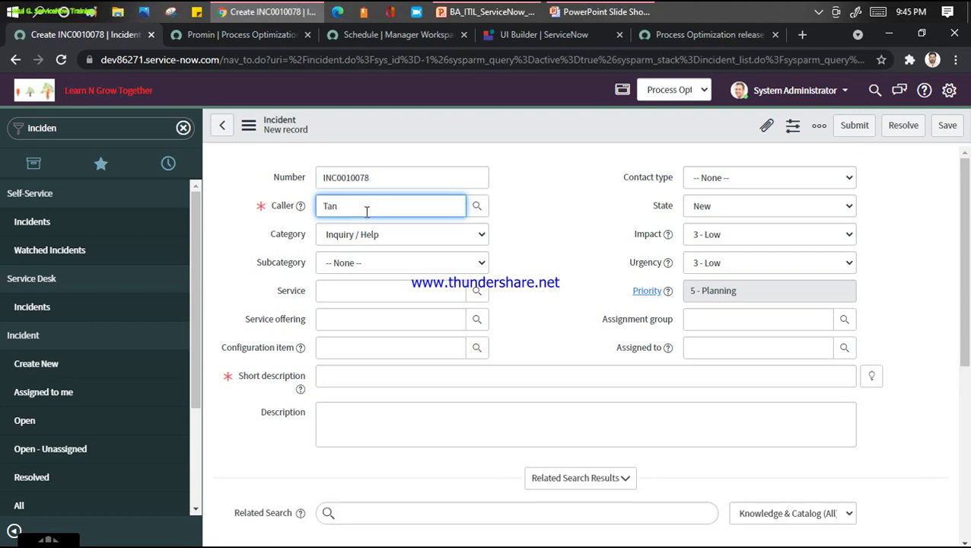
pyautogui.click(351, 236)
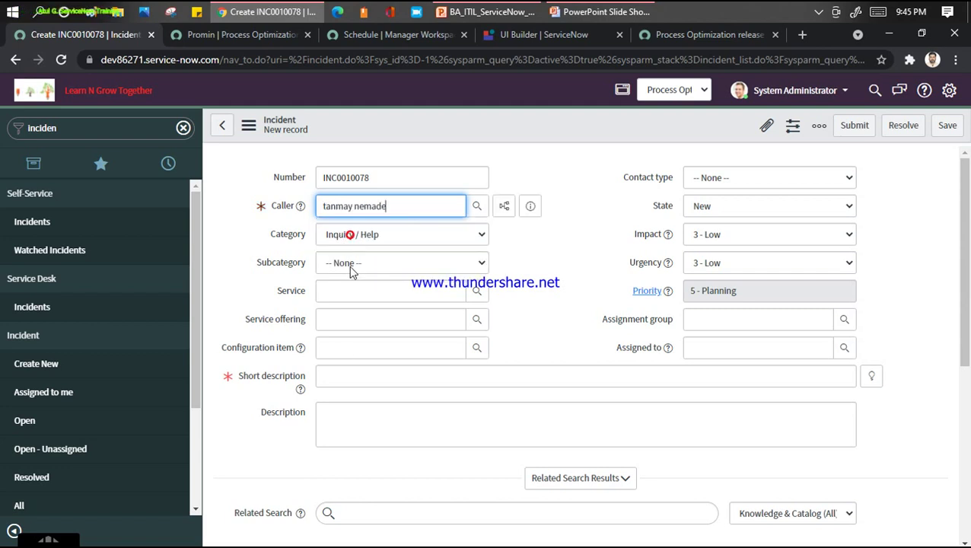
pyautogui.click(357, 350)
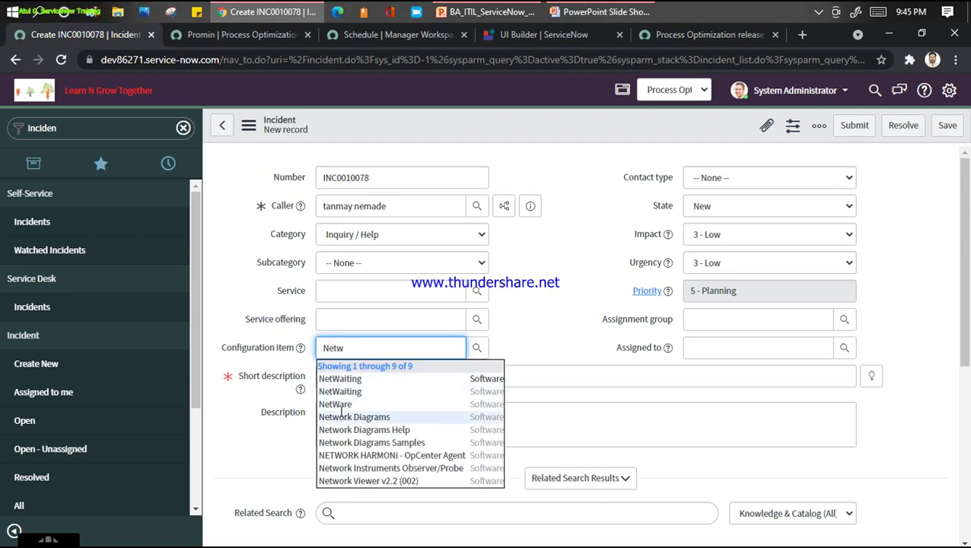
pyautogui.click(551, 285)
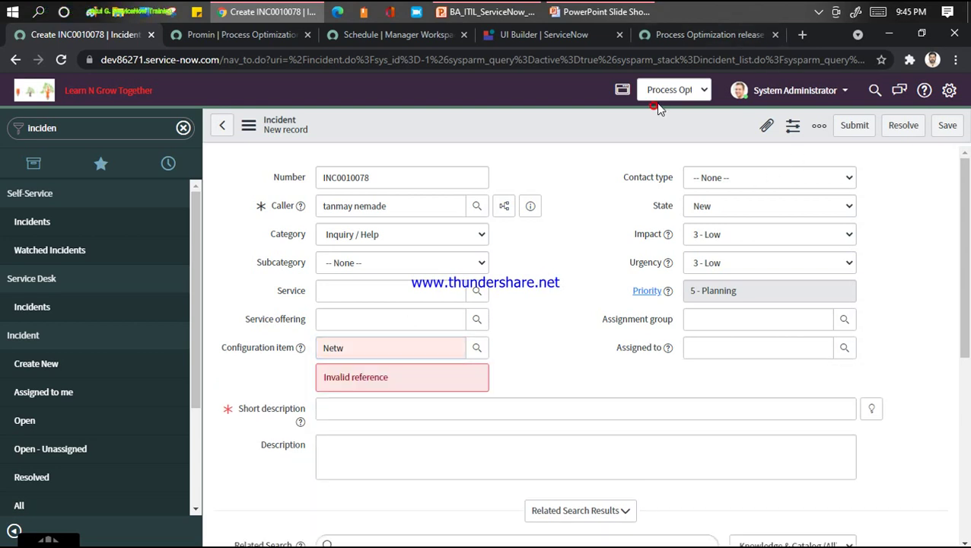
# Switch the application scope to Global and reload the page, discarding the unsaved incident
pyautogui.click(700, 88)
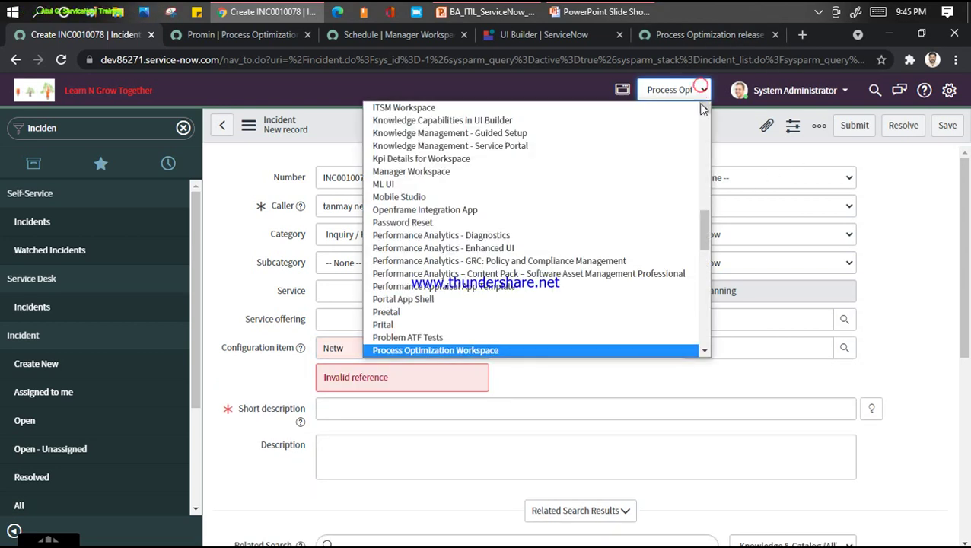
pyautogui.scroll(10, 701, 114)
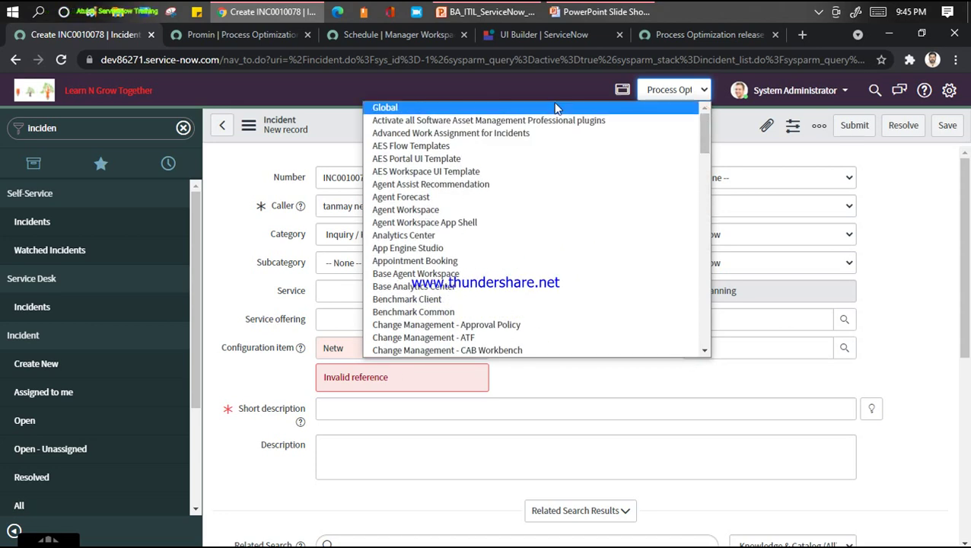
pyautogui.click(554, 106)
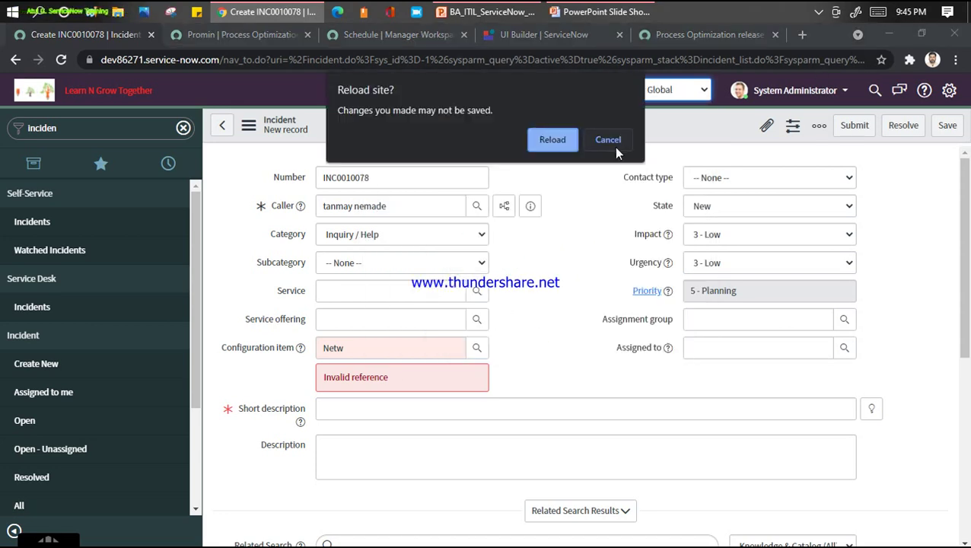
pyautogui.click(553, 139)
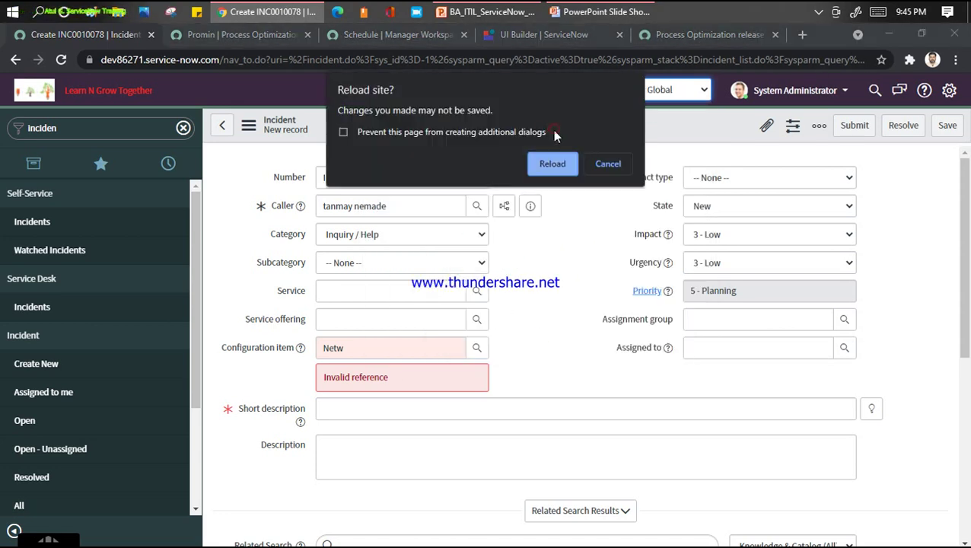
pyautogui.click(553, 172)
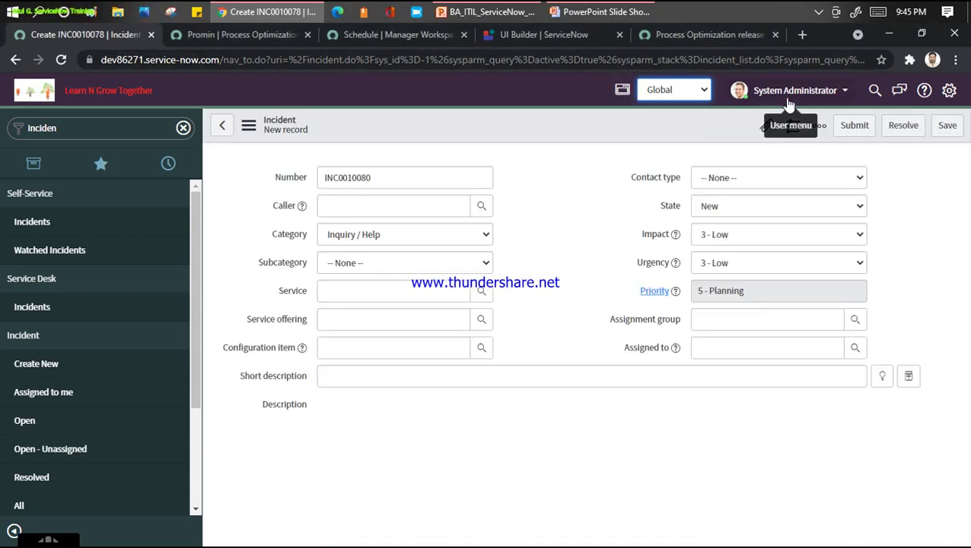
# End the System Administrator impersonation and return to the original account
pyautogui.click(788, 104)
pyautogui.click(771, 131)
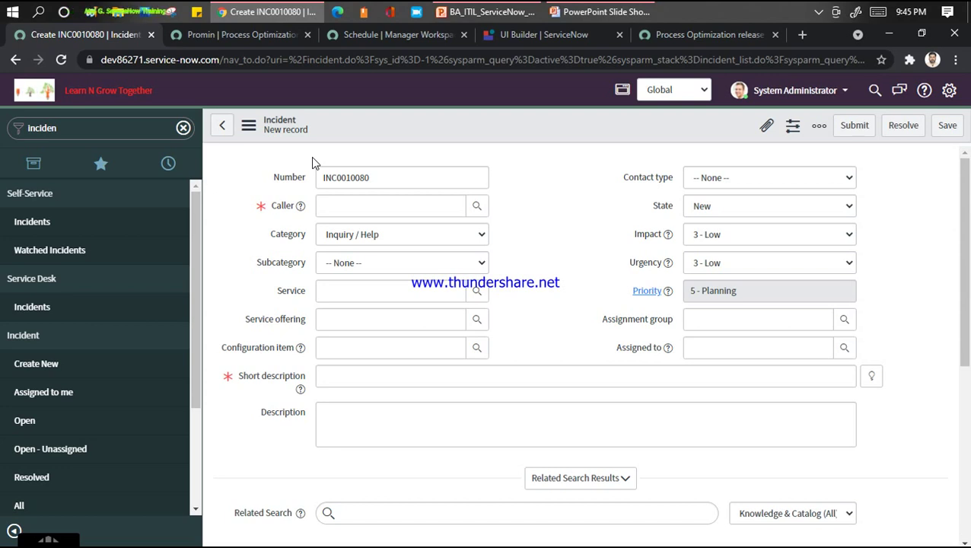
pyautogui.click(808, 93)
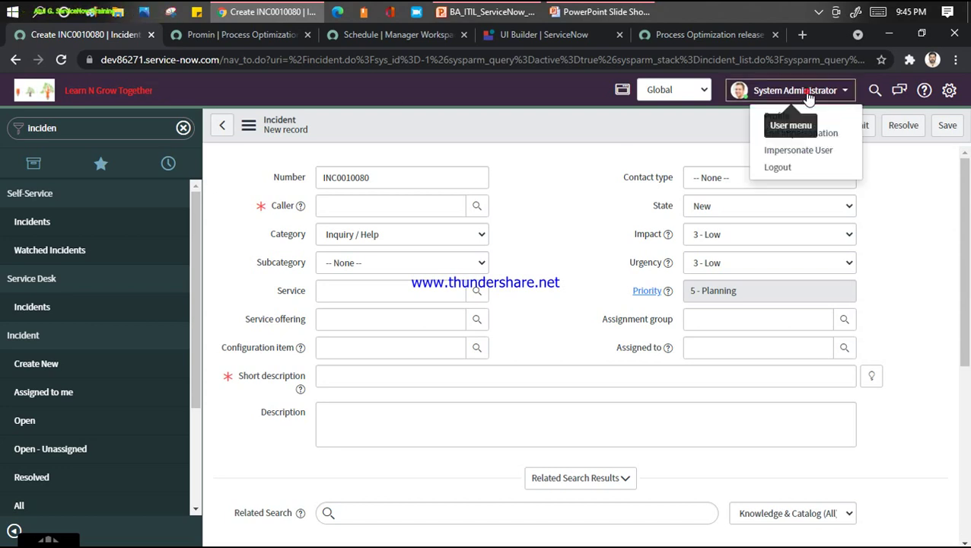
pyautogui.click(763, 130)
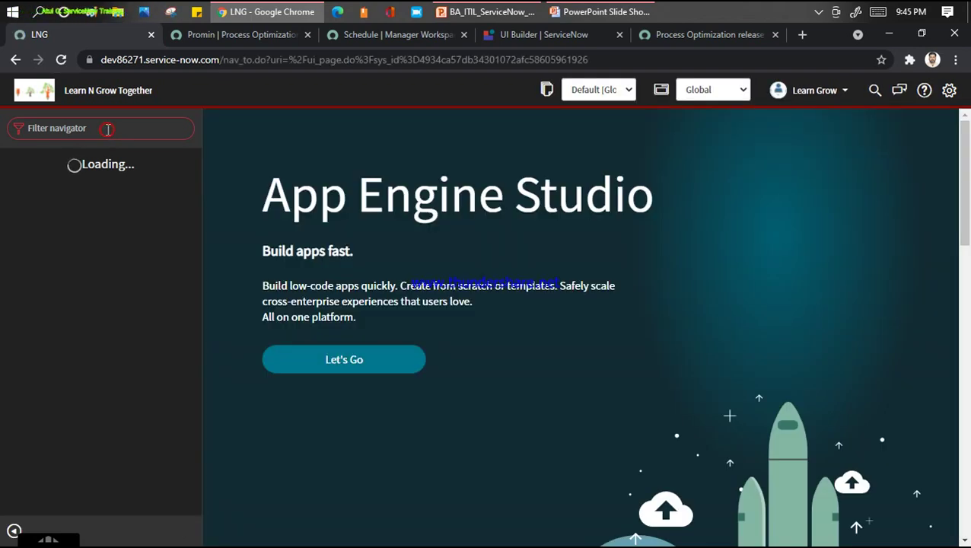
# Filter the navigator for "incide" and start a new incident record
pyautogui.write('In')
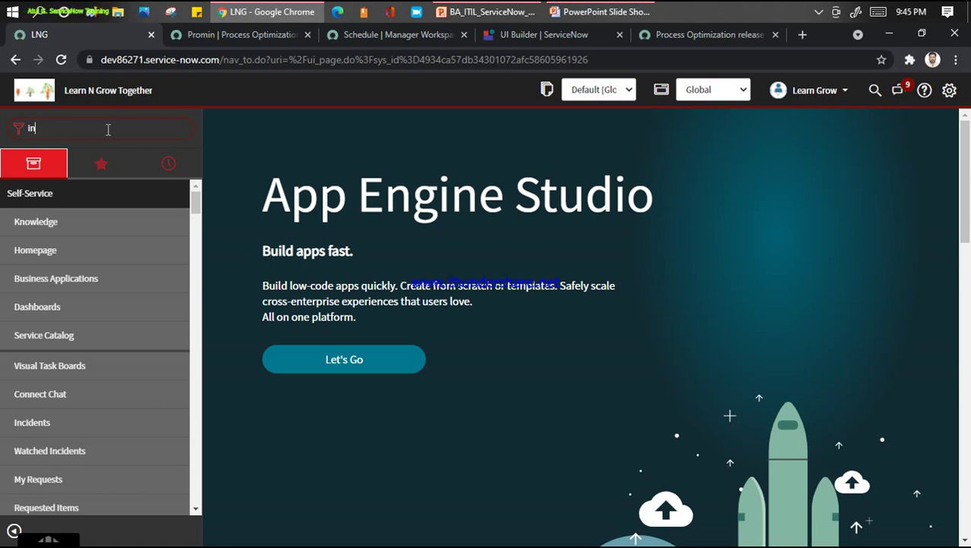
pyautogui.write('cide')
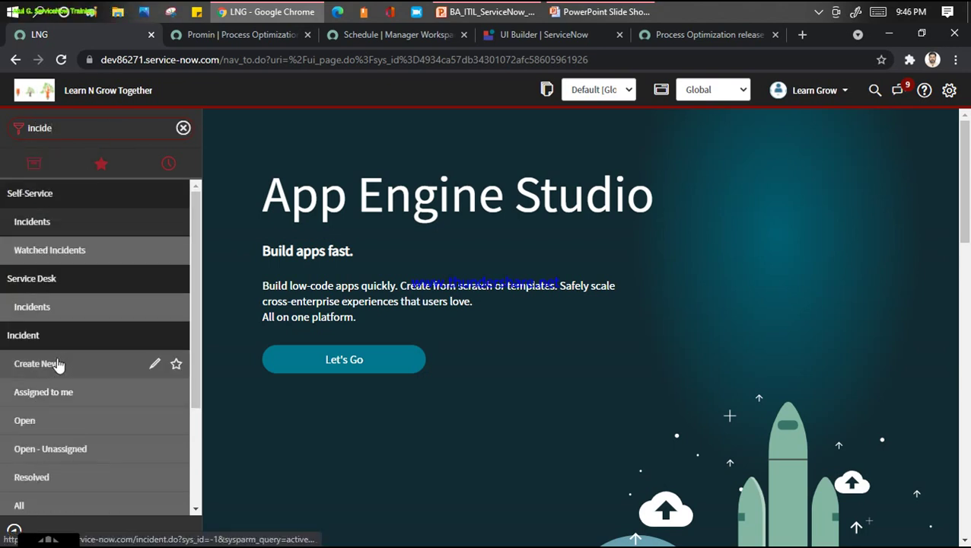
pyautogui.click(58, 364)
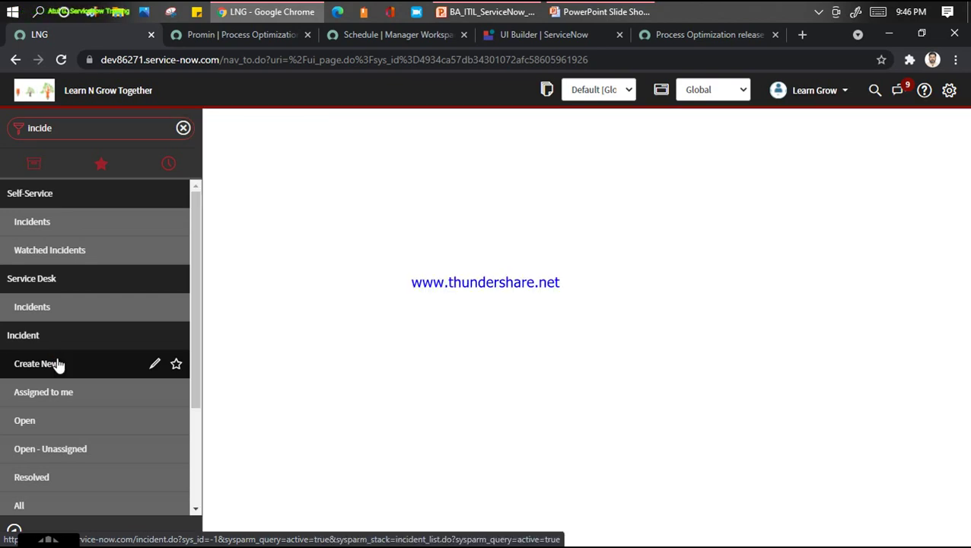
# Fill in the caller's name and set the configuration item to ApplicationServerPeopleSoft
pyautogui.click(362, 205)
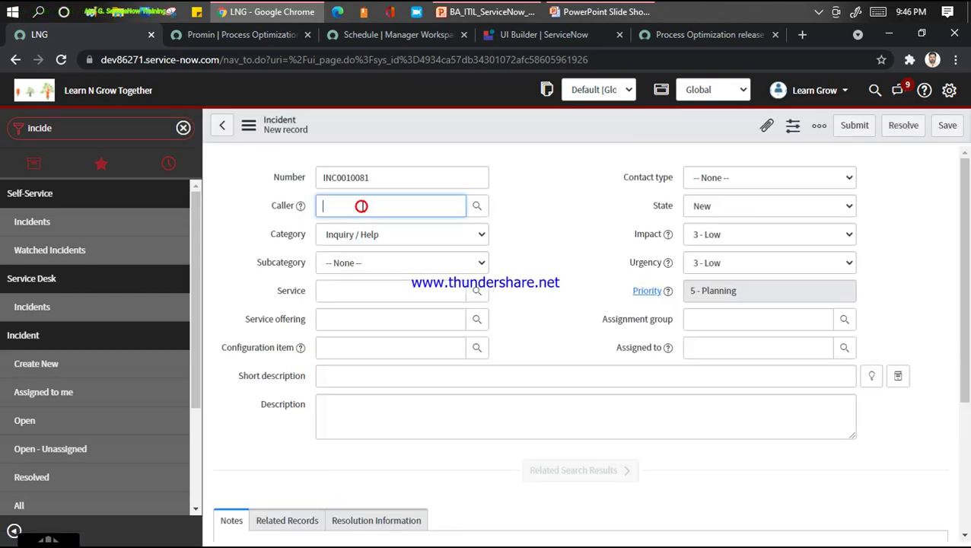
pyautogui.write('Abel')
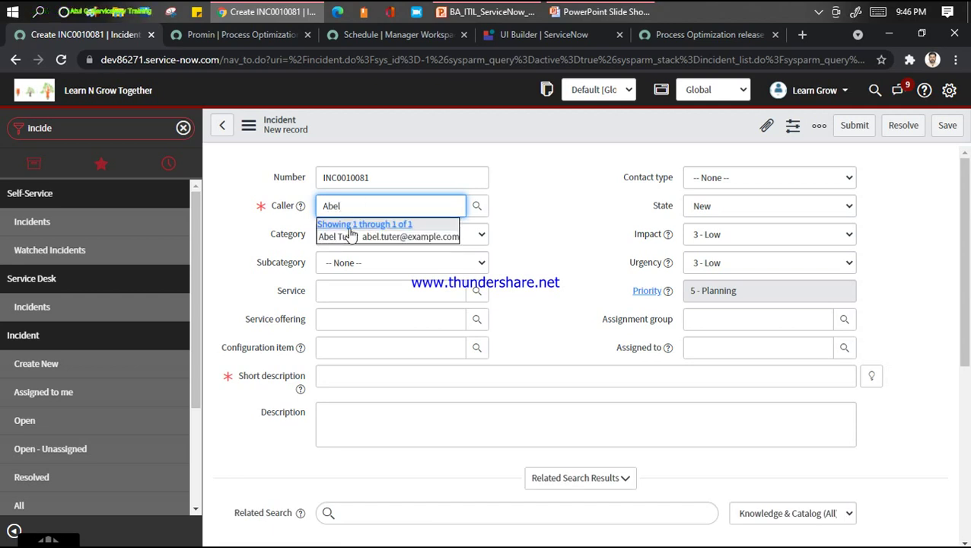
pyautogui.click(350, 236)
pyautogui.click(362, 346)
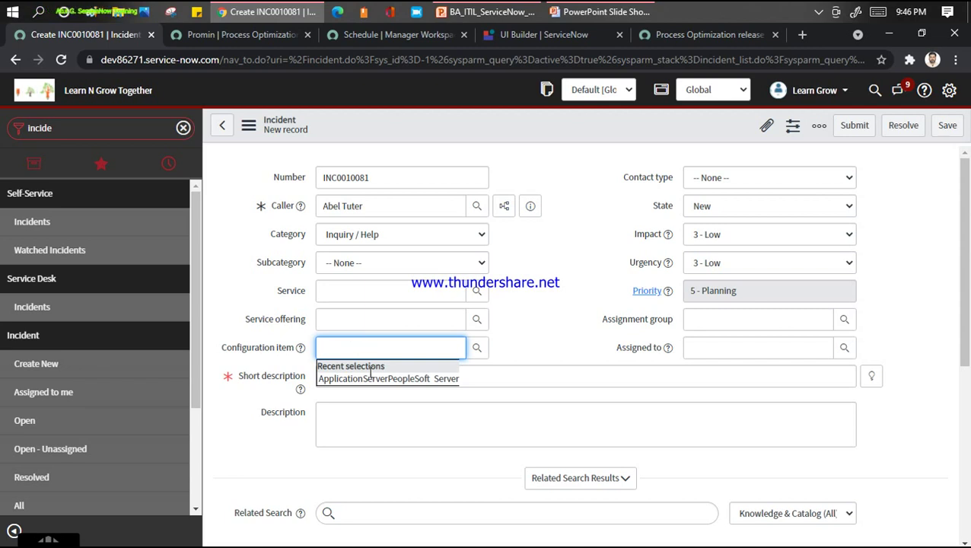
pyautogui.click(370, 376)
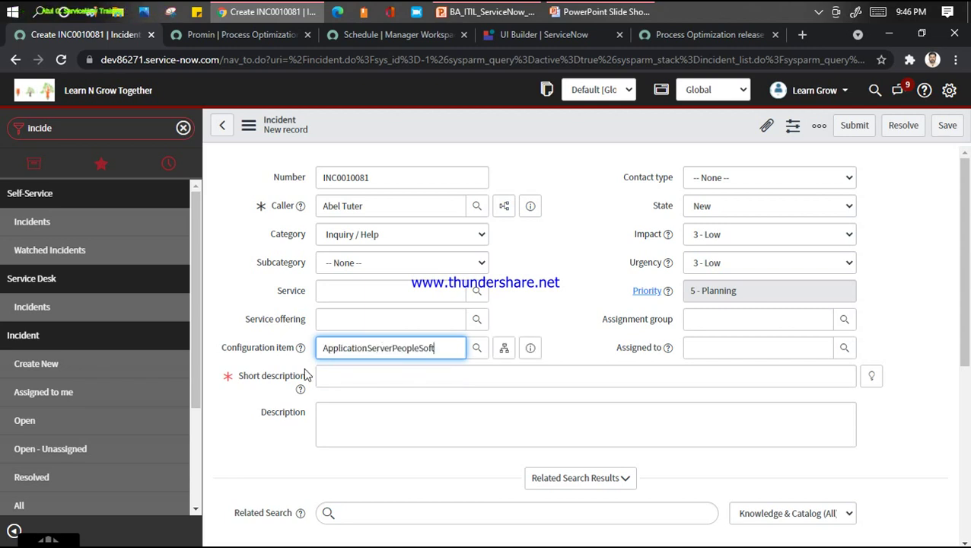
# Enter the short description "test Auto Assignment" and save the incident, keeping its form open
pyautogui.click(340, 372)
pyautogui.write('test Au')
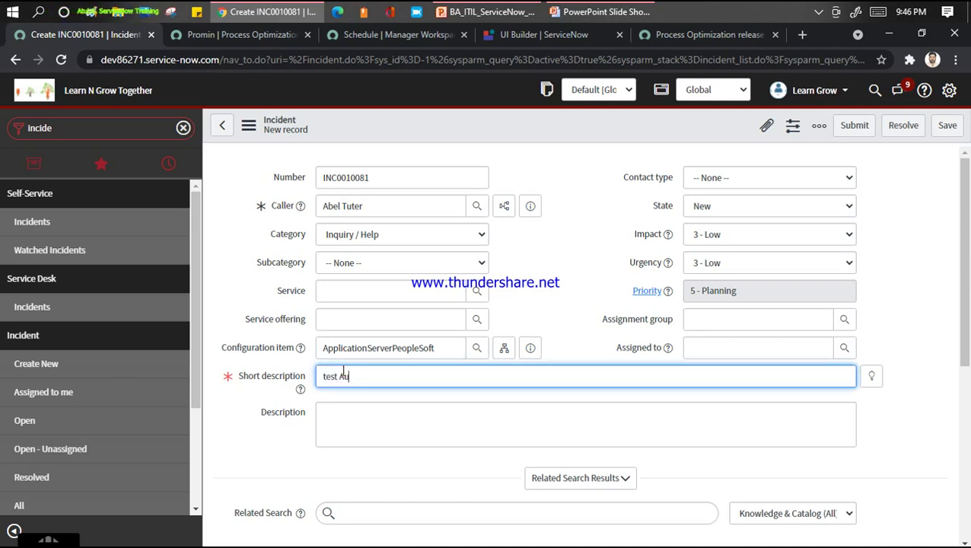
pyautogui.write('to Assignment')
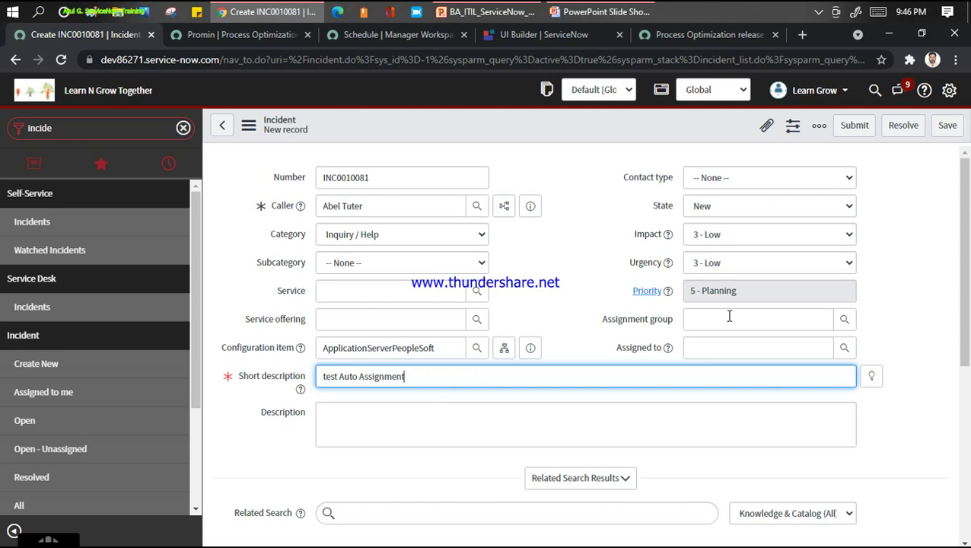
pyautogui.rightClick(500, 131)
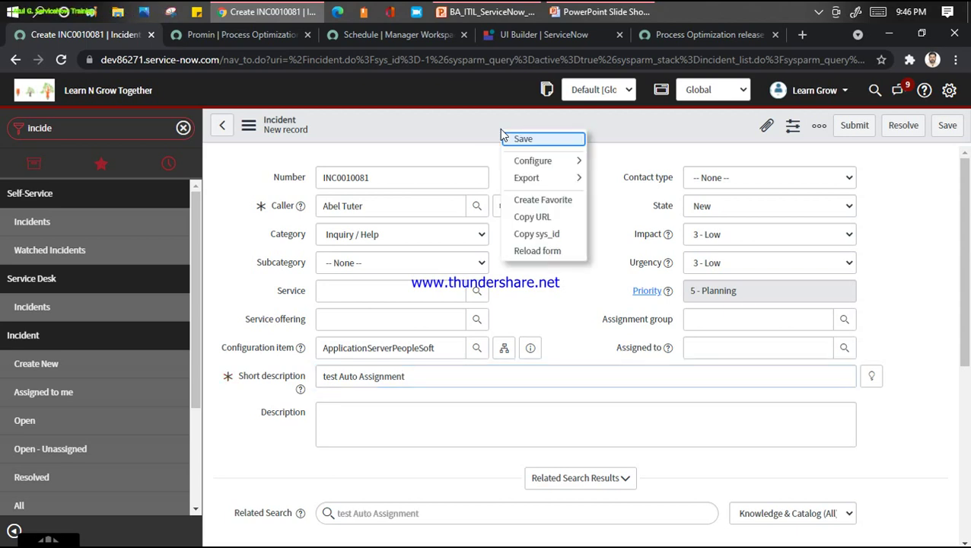
pyautogui.click(947, 127)
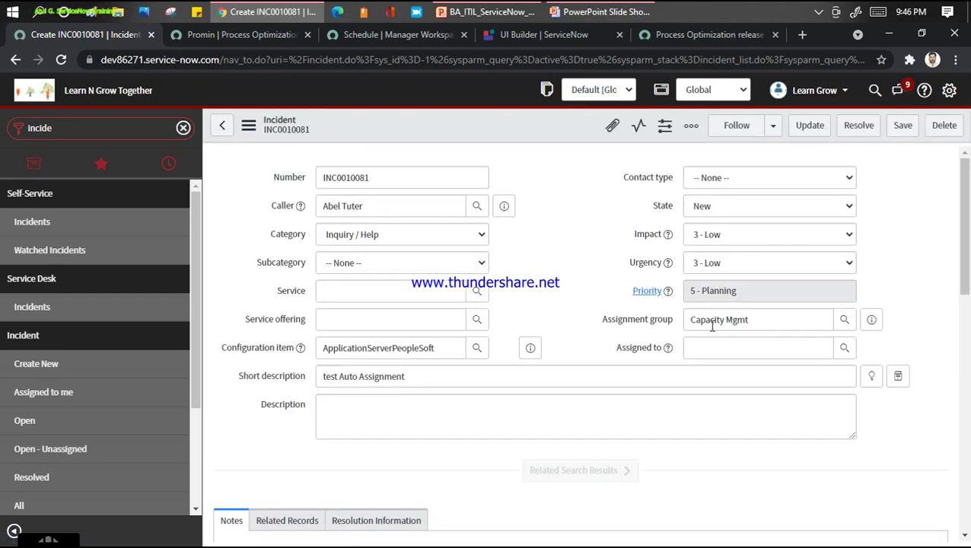
# Compare the incident's assignment group with the support group on the configuration item's server record, and return to the incident
pyautogui.moveTo(684, 325); pyautogui.dragTo(757, 326)
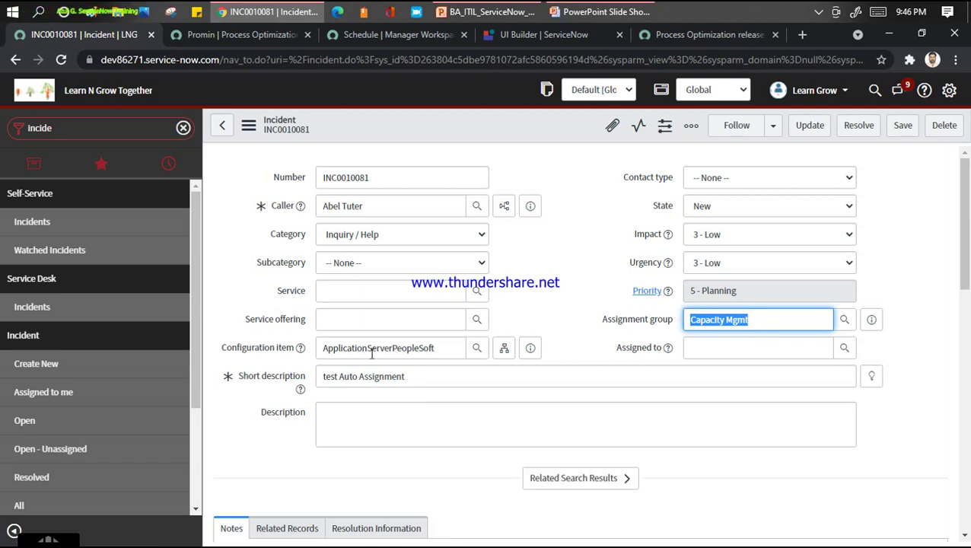
pyautogui.click(531, 348)
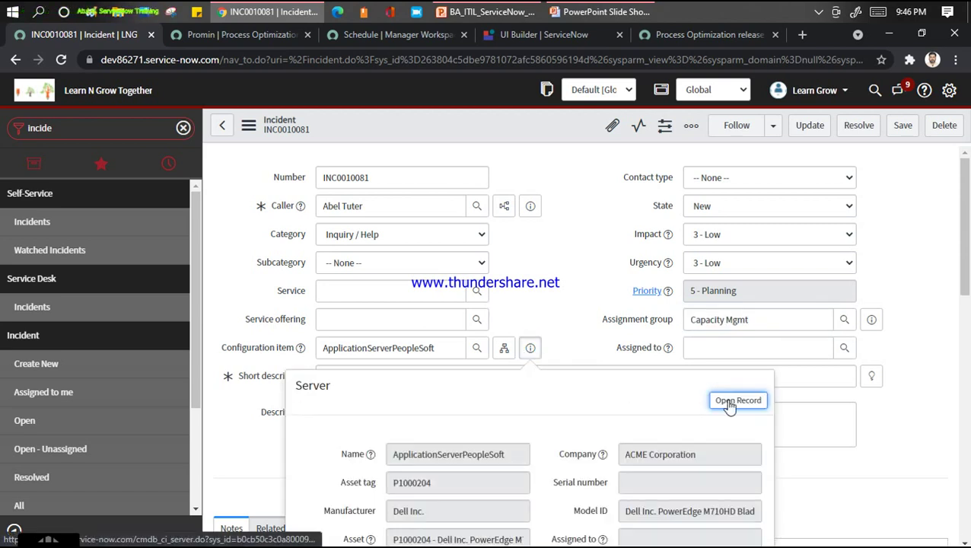
pyautogui.middleClick(728, 402)
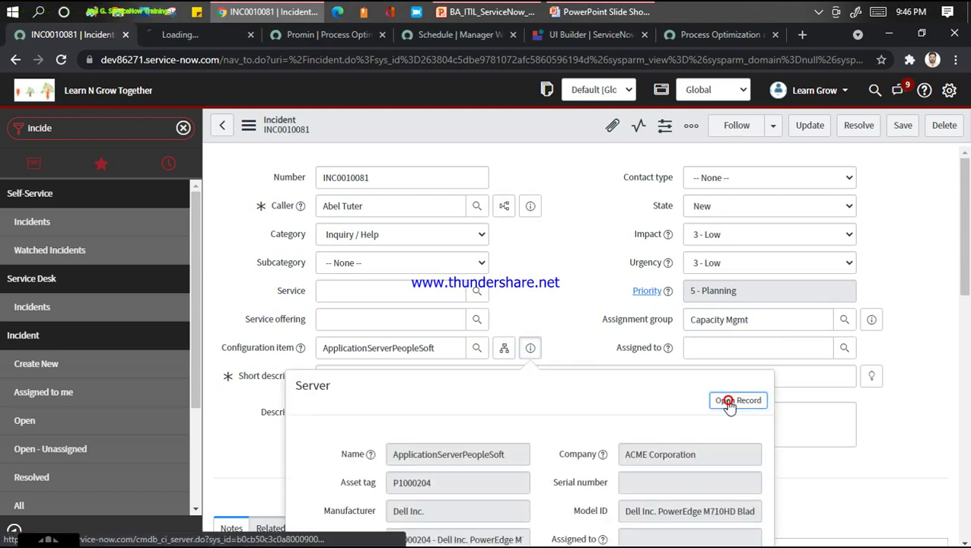
pyautogui.click(169, 35)
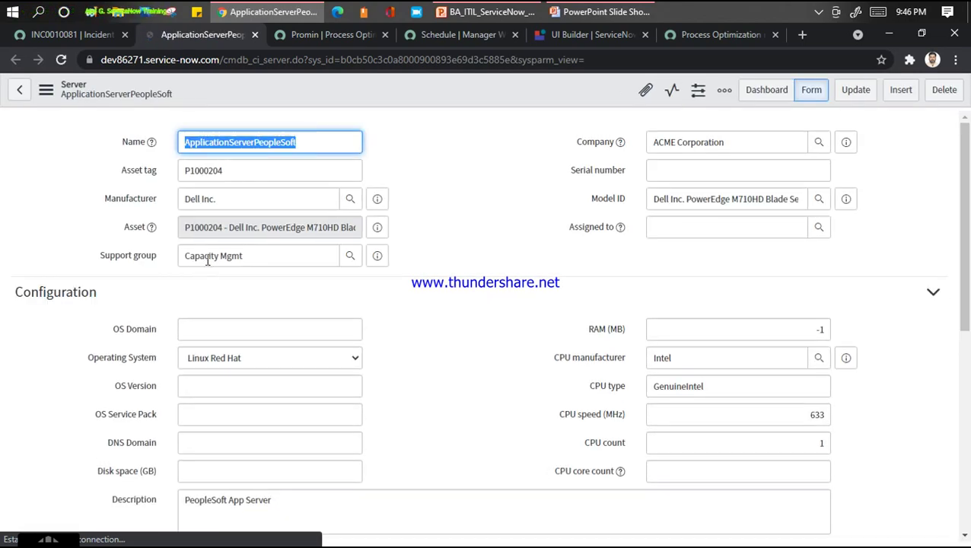
pyautogui.click(92, 34)
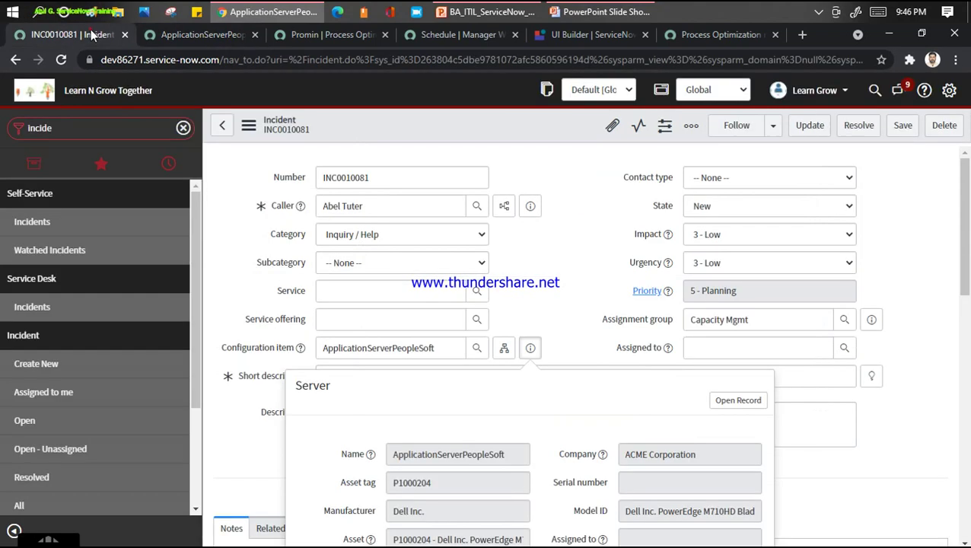
pyautogui.tripleClick(779, 327)
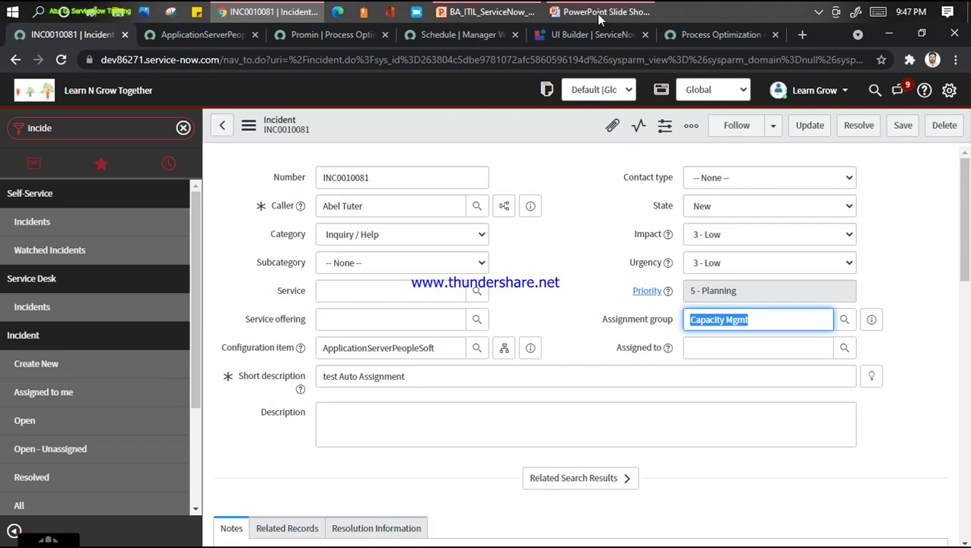
# Switch to the PowerPoint slide show to check which feature follows Auto Assignment in the list, and return to the incident in Chrome
pyautogui.moveTo(589, 19)
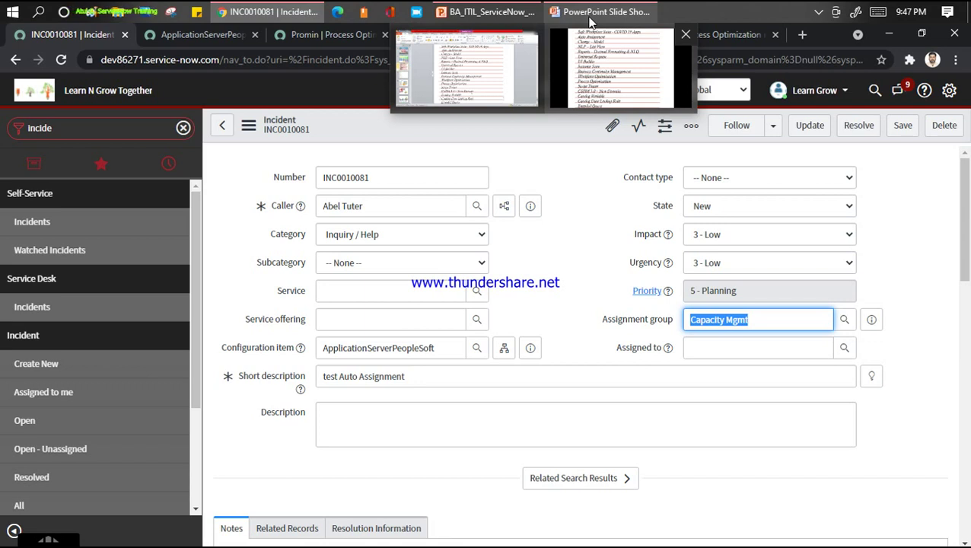
pyautogui.click(607, 53)
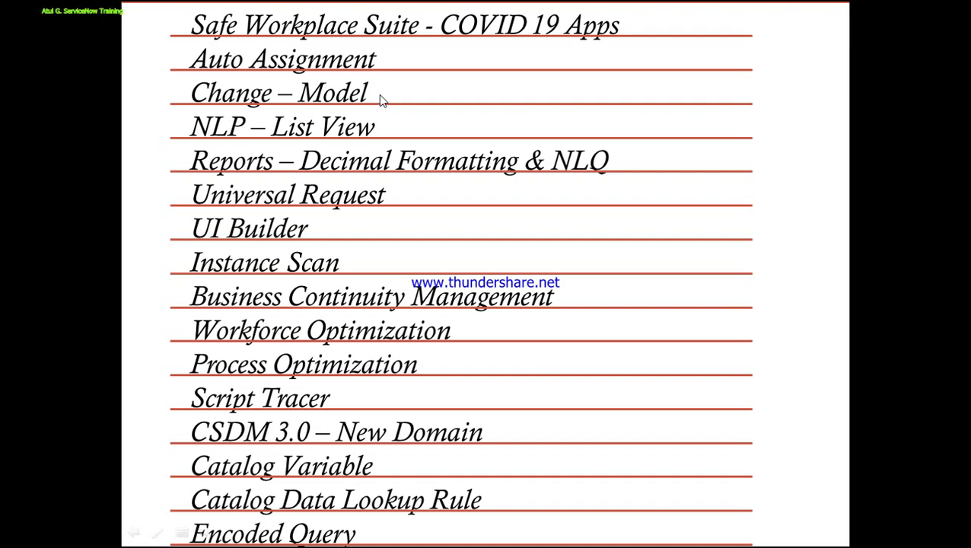
pyautogui.hotkey('alt', 'Tab')
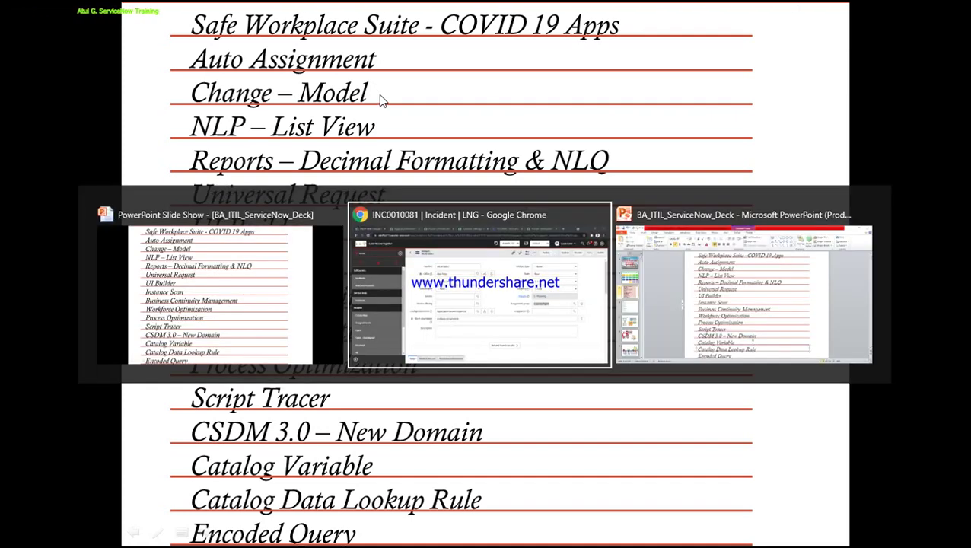
# Filter the navigator for "change" and open the page for creating a new change request
pyautogui.click(61, 134)
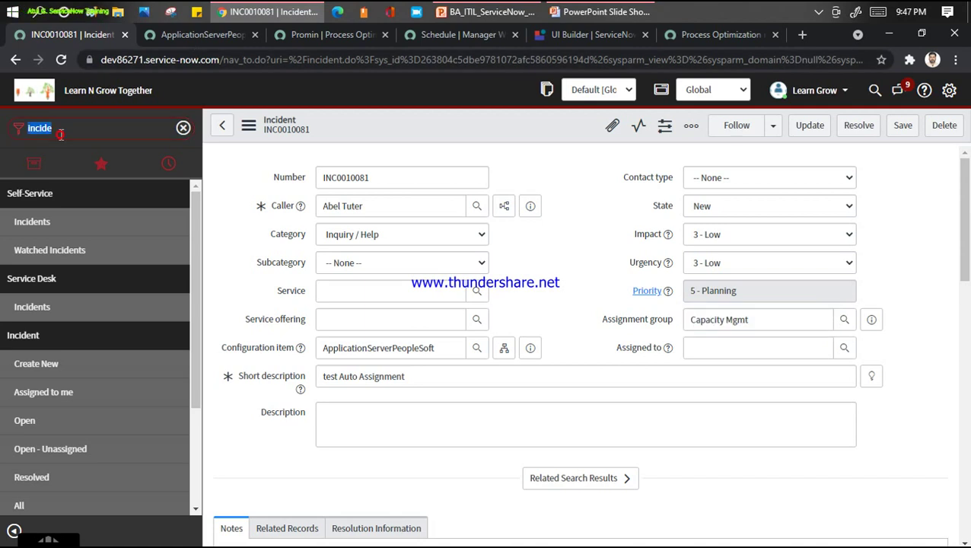
pyautogui.write('change')
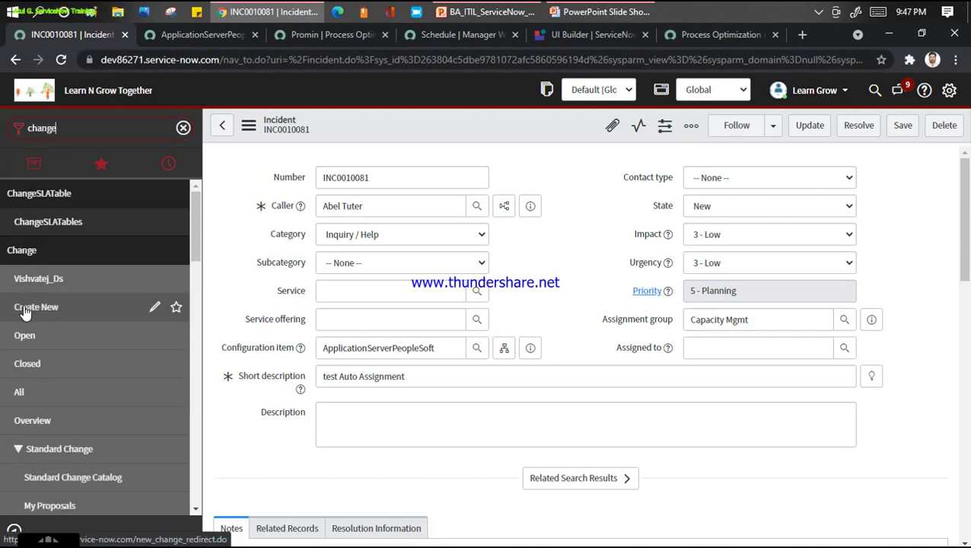
pyautogui.click(25, 309)
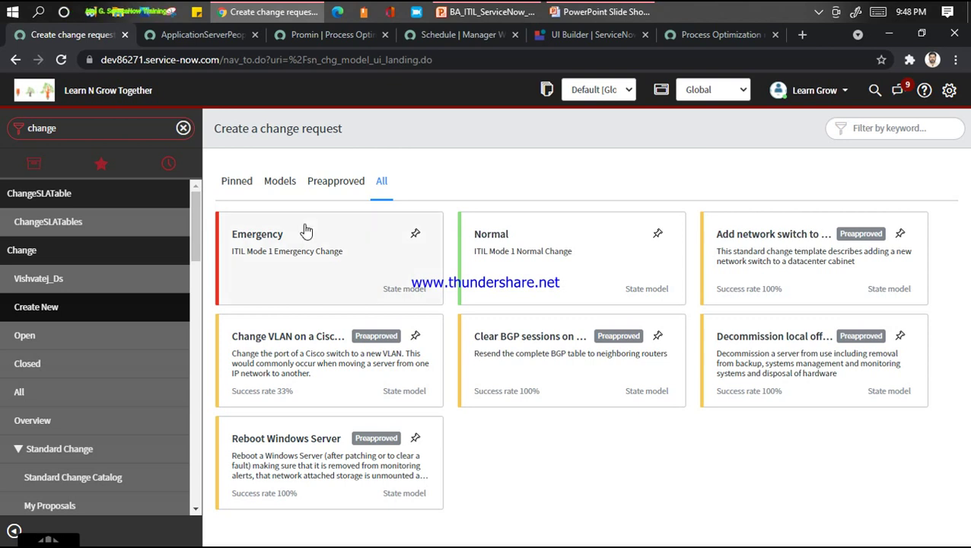
# Review the pinned, model-based, preapproved and complete sets of change models offered for a new change request
pyautogui.click(236, 181)
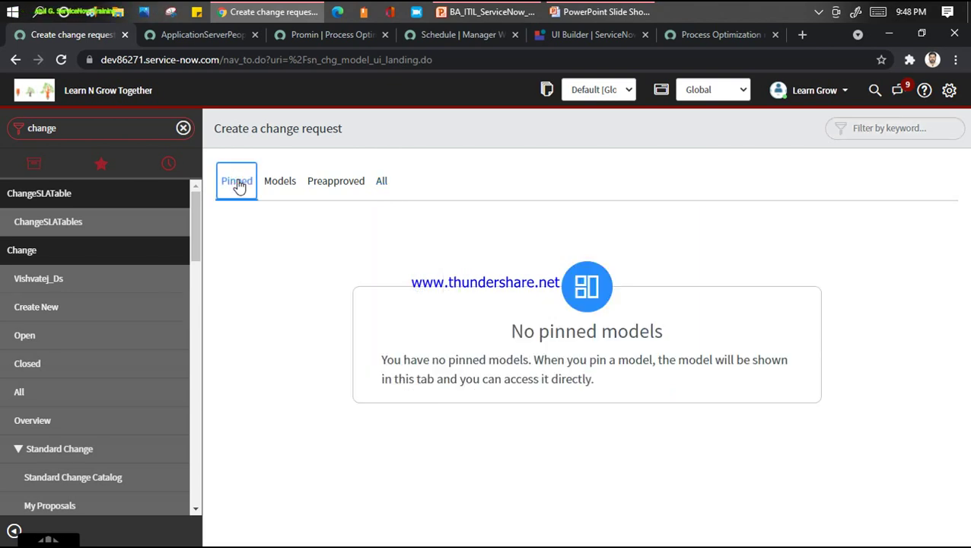
pyautogui.click(278, 182)
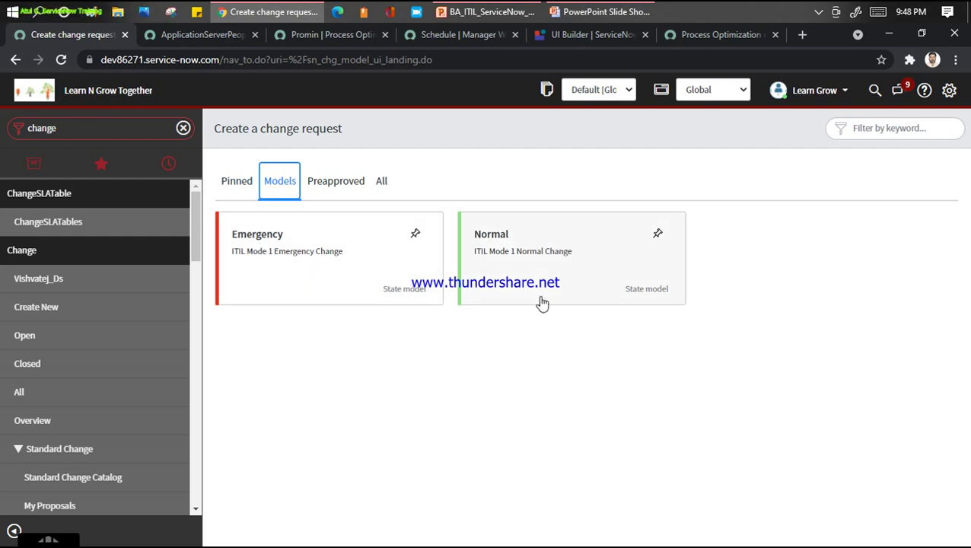
pyautogui.click(333, 180)
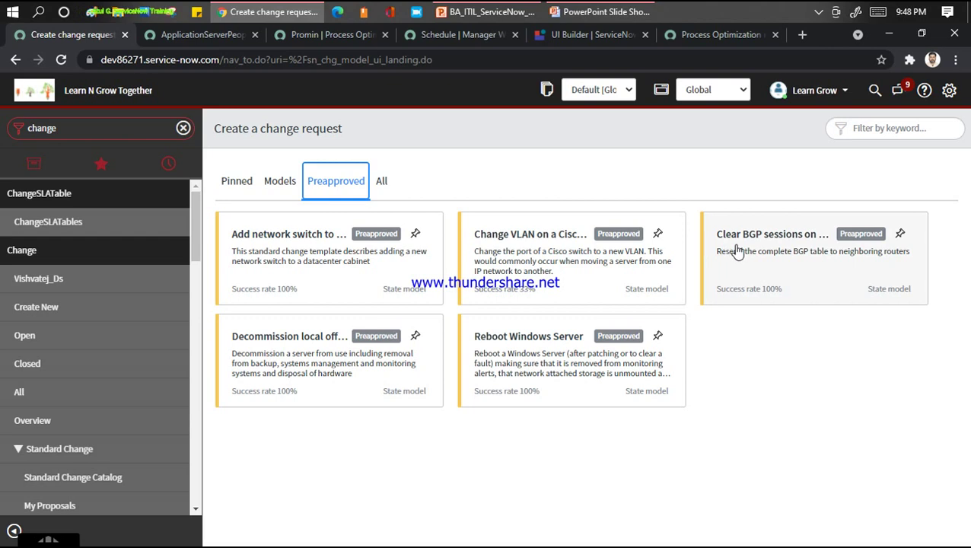
pyautogui.click(383, 190)
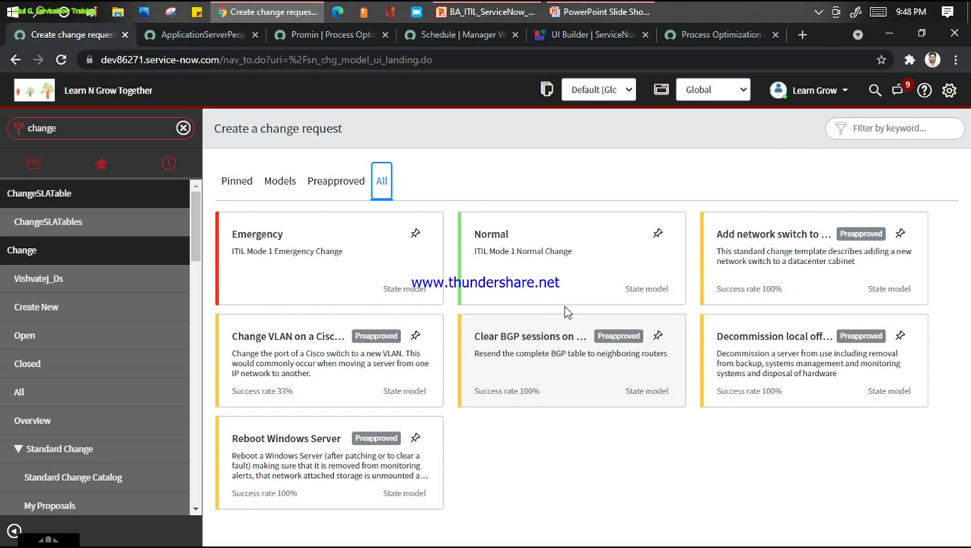
# Start a change request from the Normal model and look up the models selectable in its Model field with "**"
pyautogui.click(583, 287)
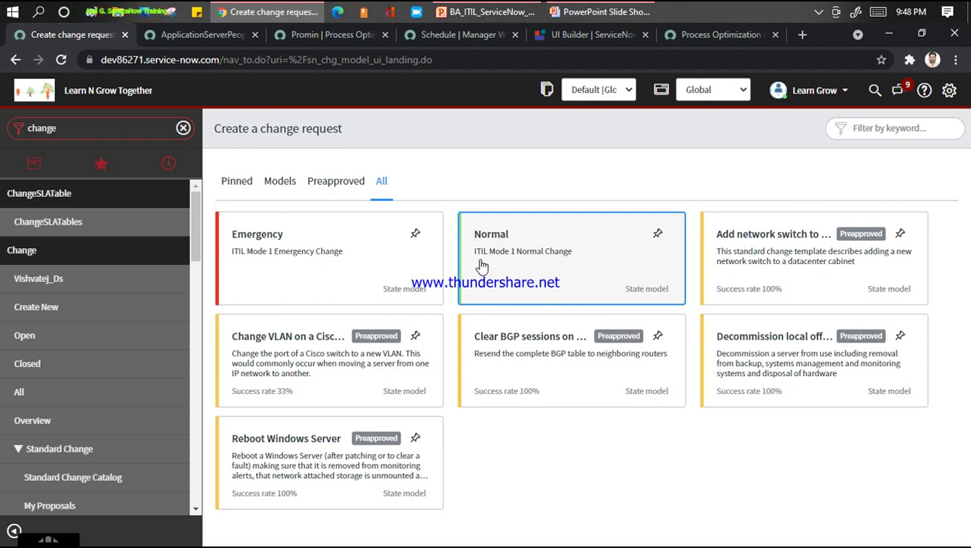
pyautogui.click(521, 268)
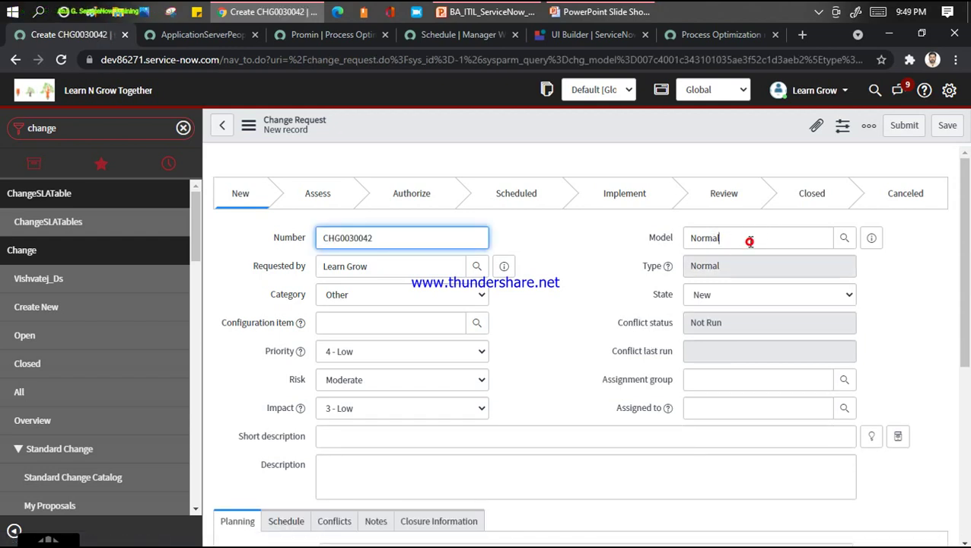
pyautogui.click(749, 241)
pyautogui.press('BackSpace')
pyautogui.press('BackSpace')
pyautogui.press('BackSpace')
pyautogui.press('BackSpace')
pyautogui.press('BackSpace')
pyautogui.press('BackSpace')
pyautogui.write('**')
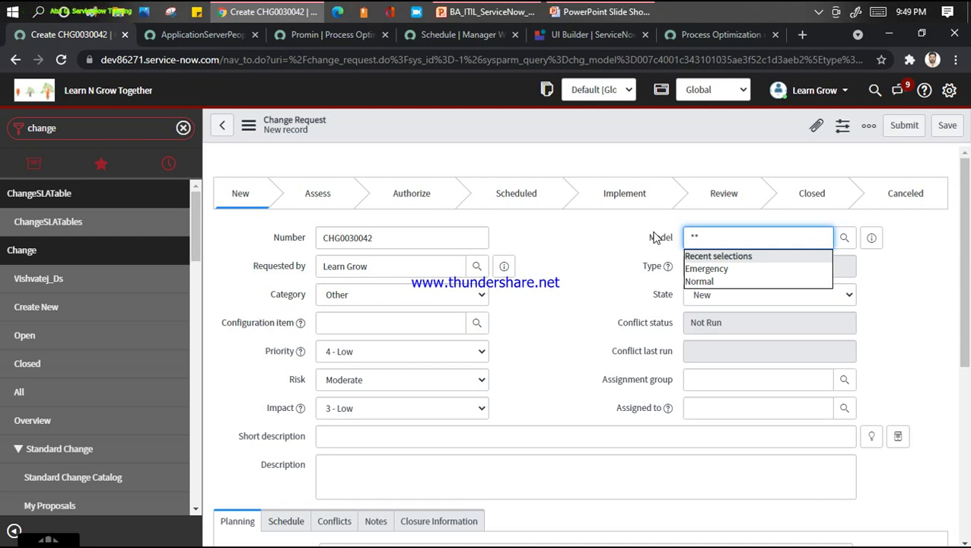
# Filter the navigator for "model" and open the Change Models list, discarding the unsaved change request
pyautogui.click(112, 128)
pyautogui.press('BackSpace')
pyautogui.write('m')
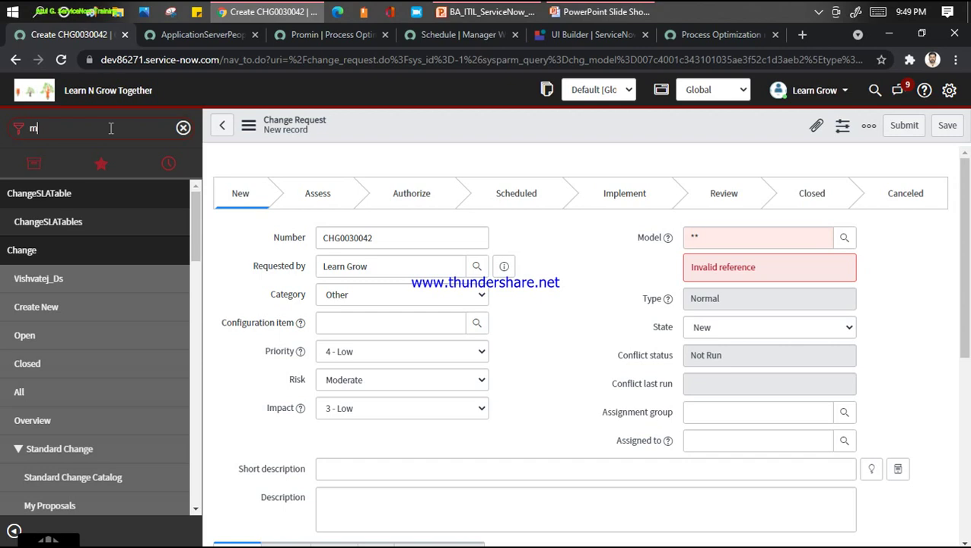
pyautogui.write('d')
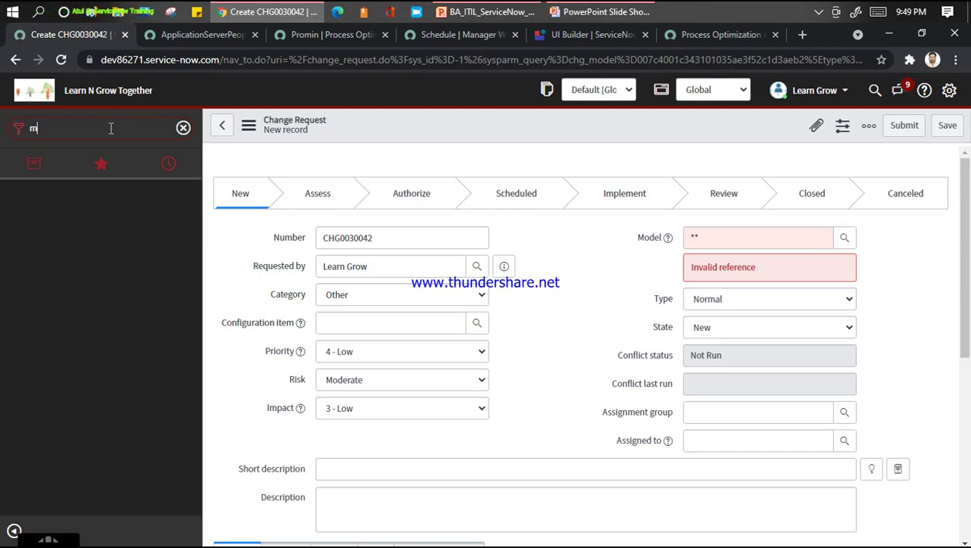
pyautogui.write('odel')
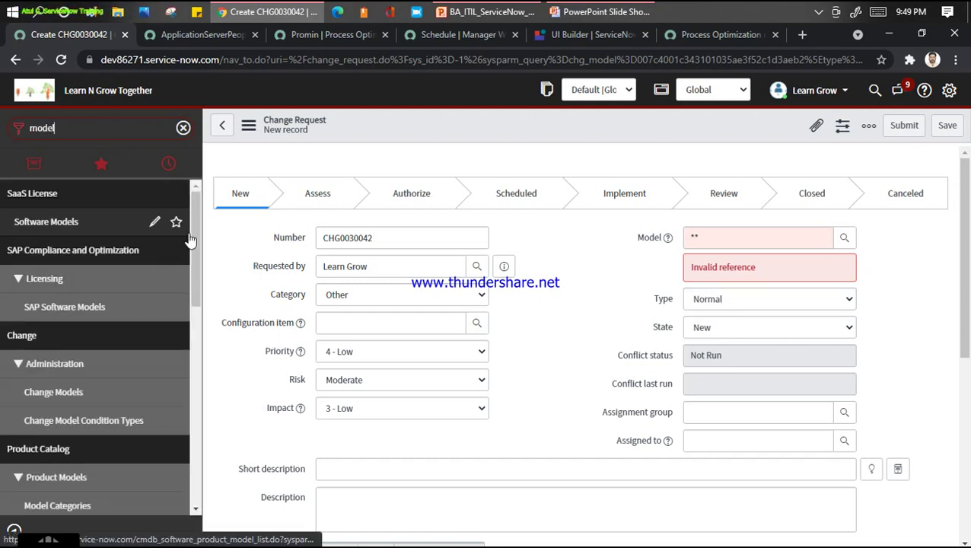
pyautogui.scroll(-1, 192, 233)
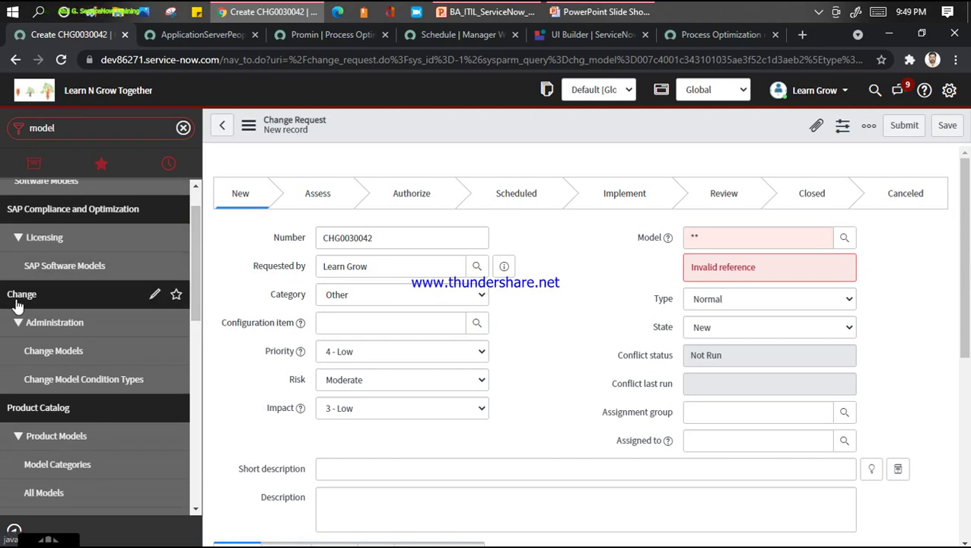
pyautogui.click(51, 352)
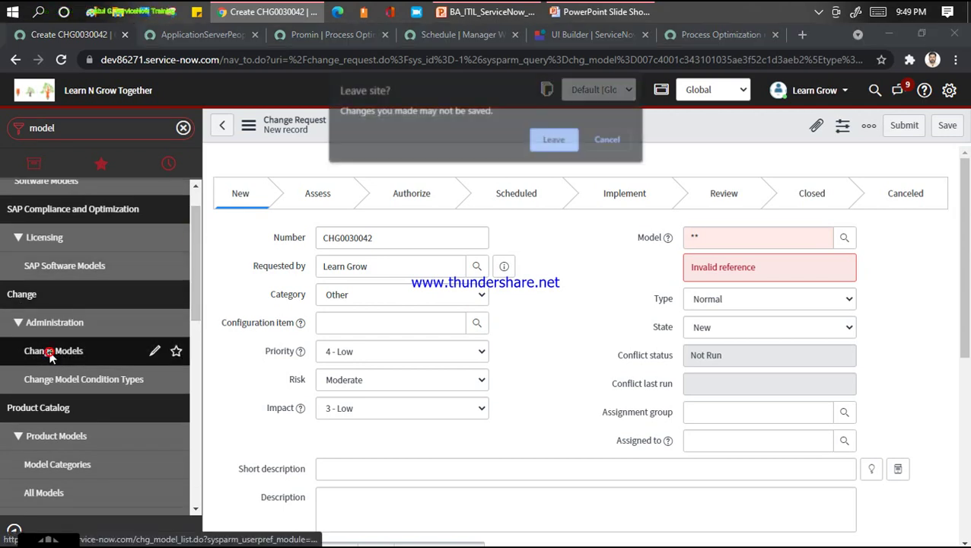
pyautogui.click(554, 139)
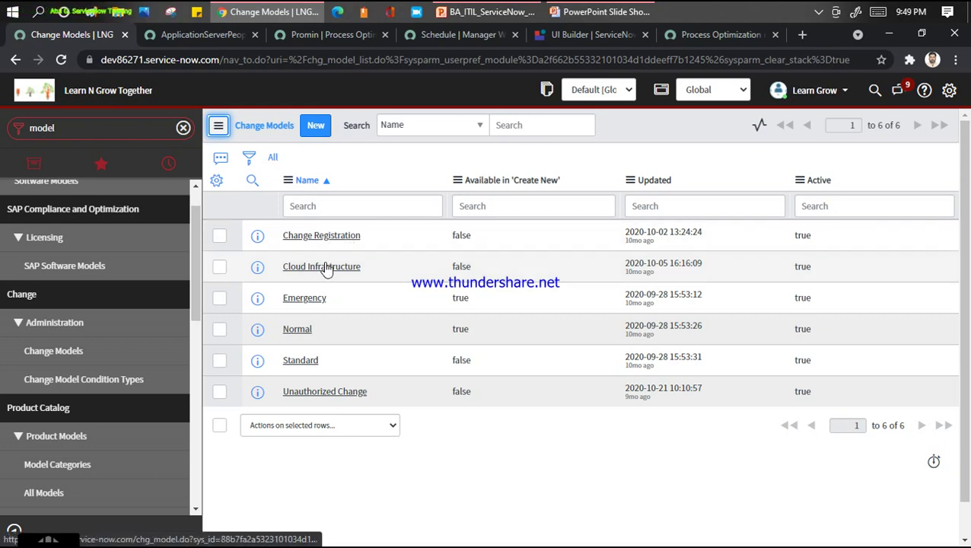
# Make the Unauthorized Change model available in 'Create New' and save the model
pyautogui.click(314, 394)
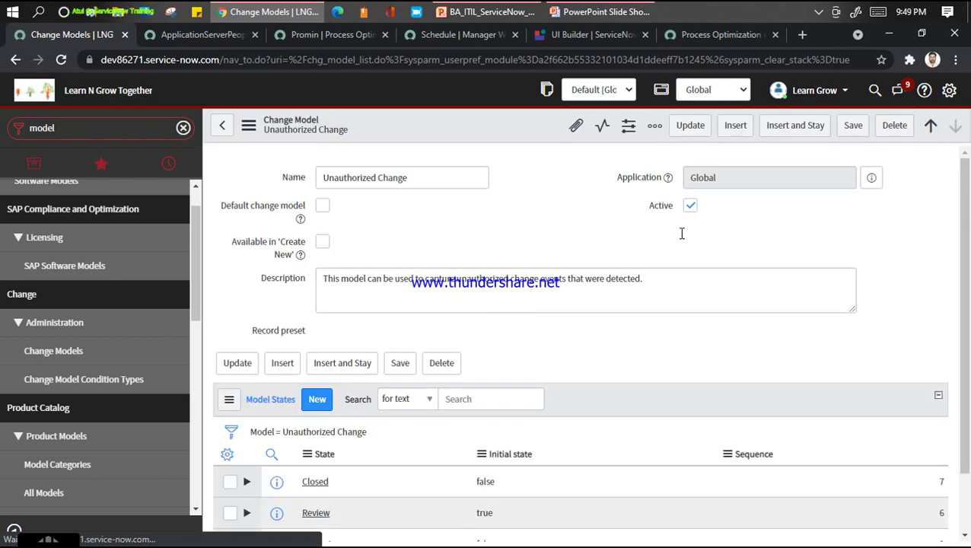
pyautogui.click(961, 204)
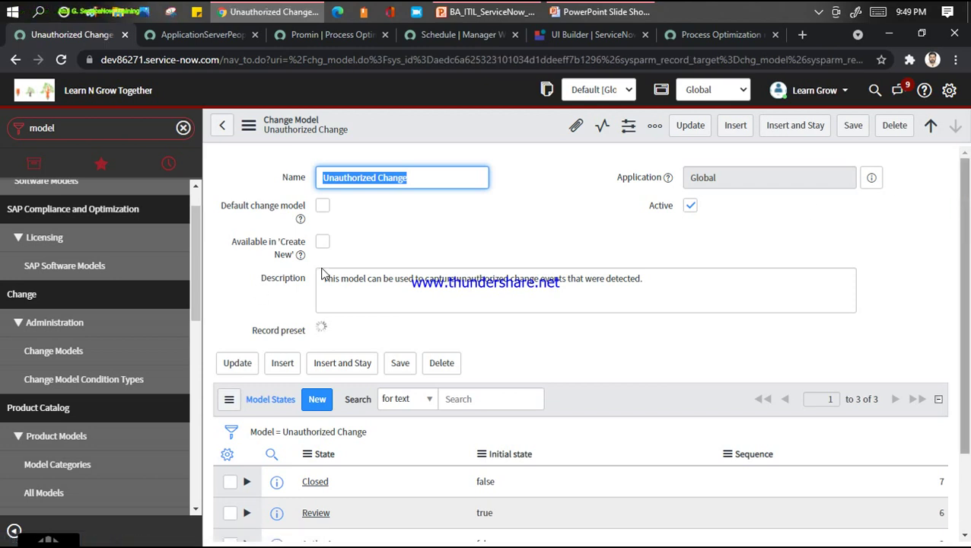
pyautogui.scroll(-1, 508, 239)
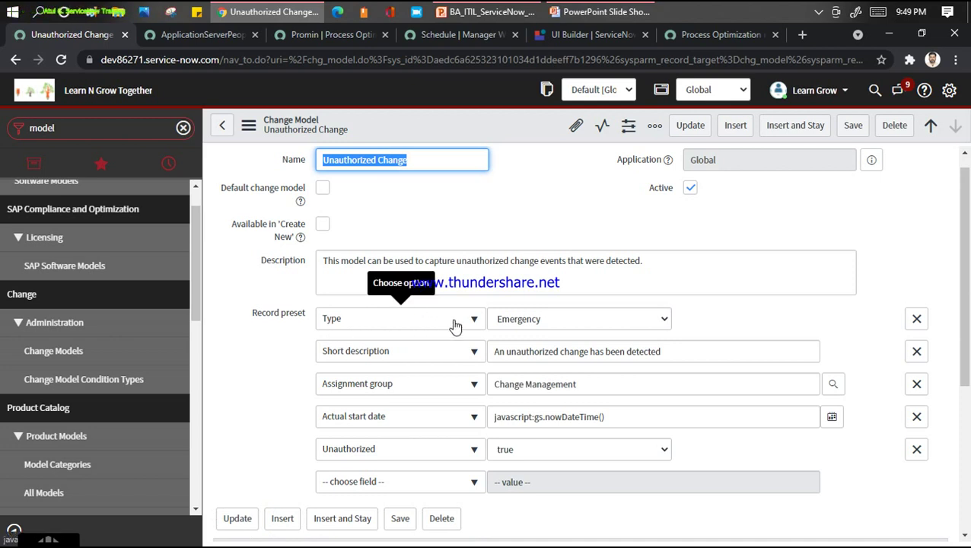
pyautogui.click(322, 225)
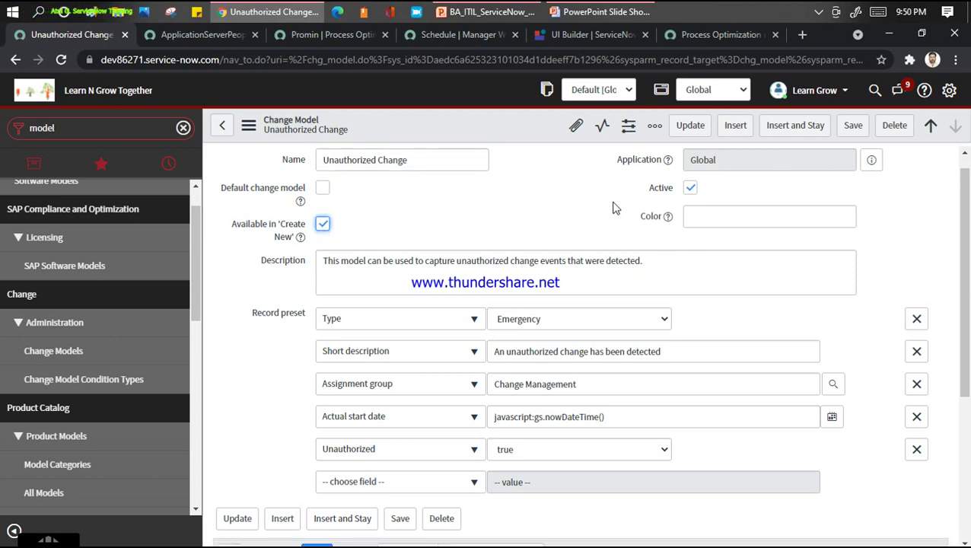
pyautogui.click(847, 124)
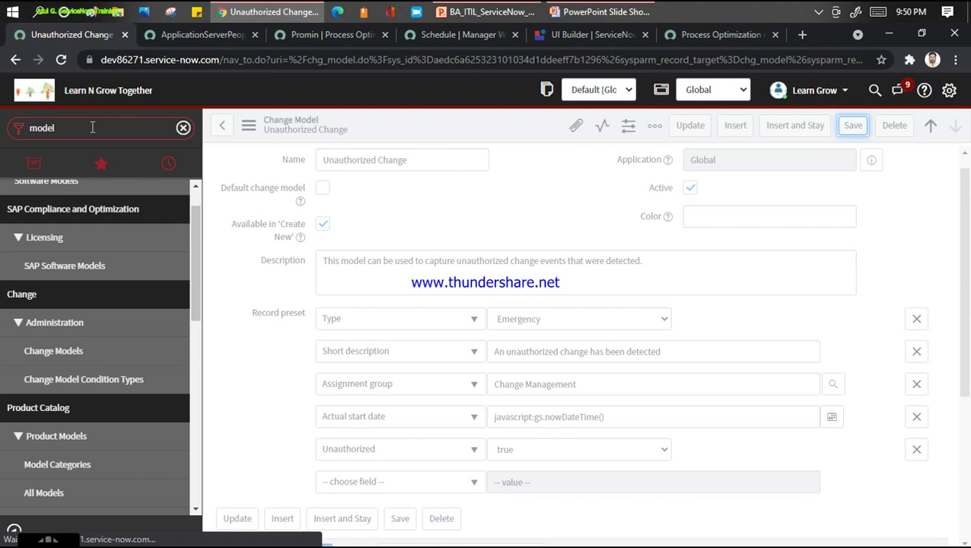
# Filter the navigator for "change" and reopen the change request creation page, discarding the accidental edit to the model's name
pyautogui.doubleClick(92, 127)
pyautogui.write('chan')
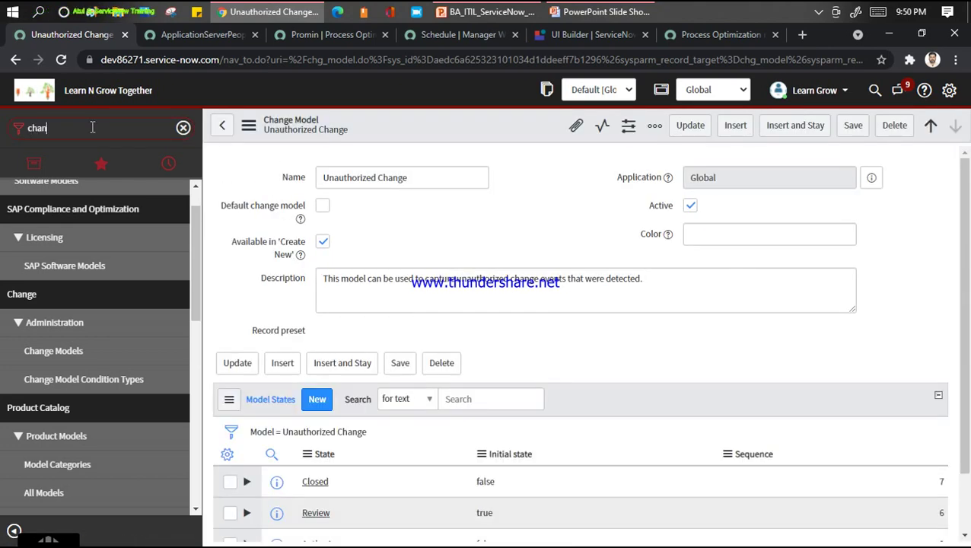
pyautogui.write('ge')
pyautogui.click(92, 127)
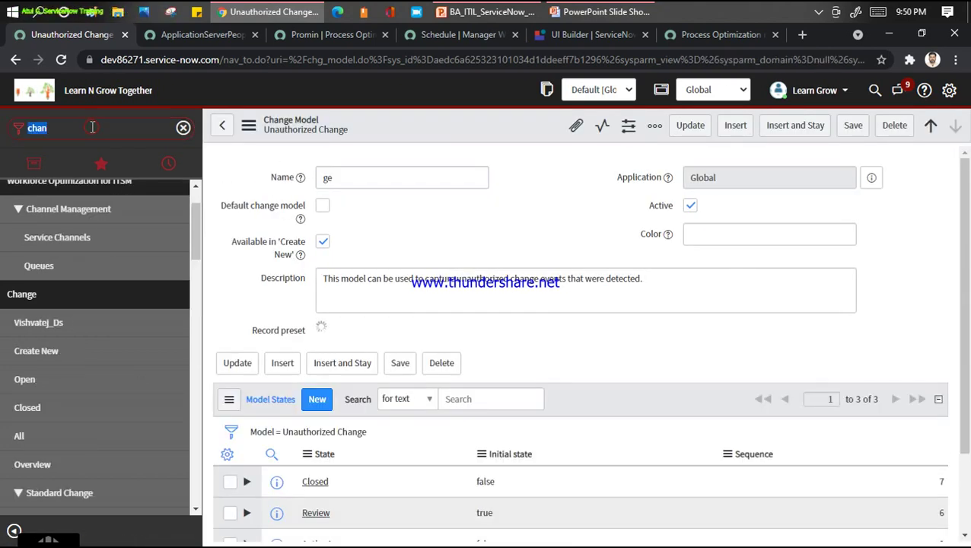
pyautogui.click(92, 127)
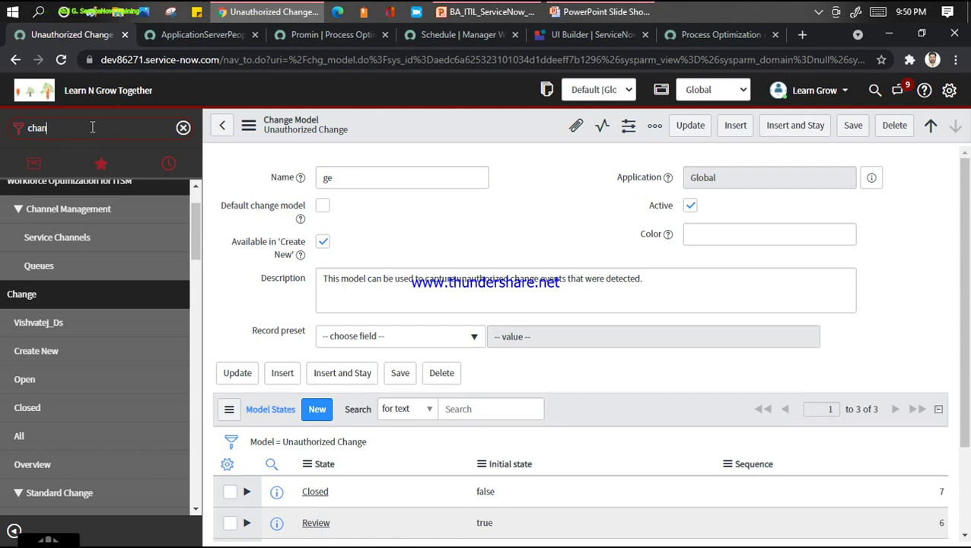
pyautogui.write('ge')
pyautogui.click(36, 312)
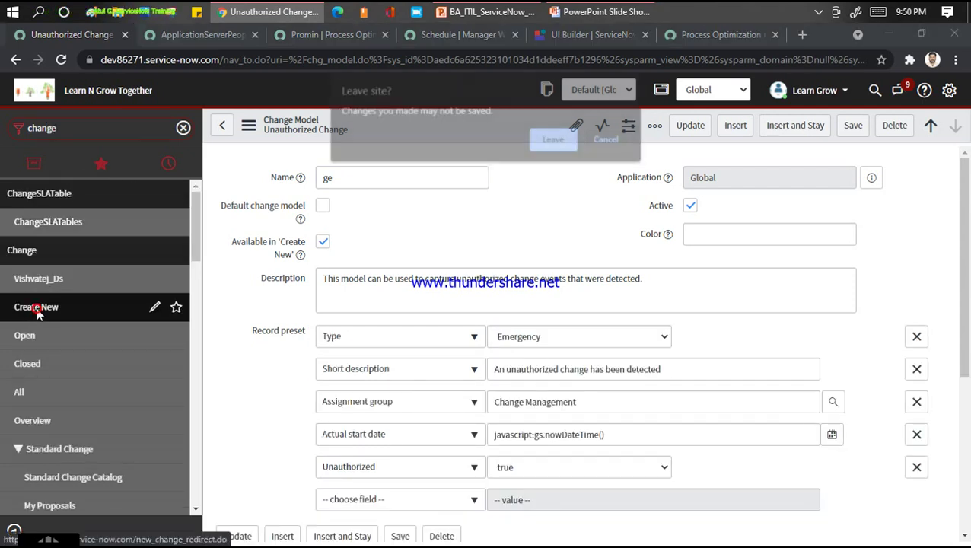
pyautogui.click(549, 143)
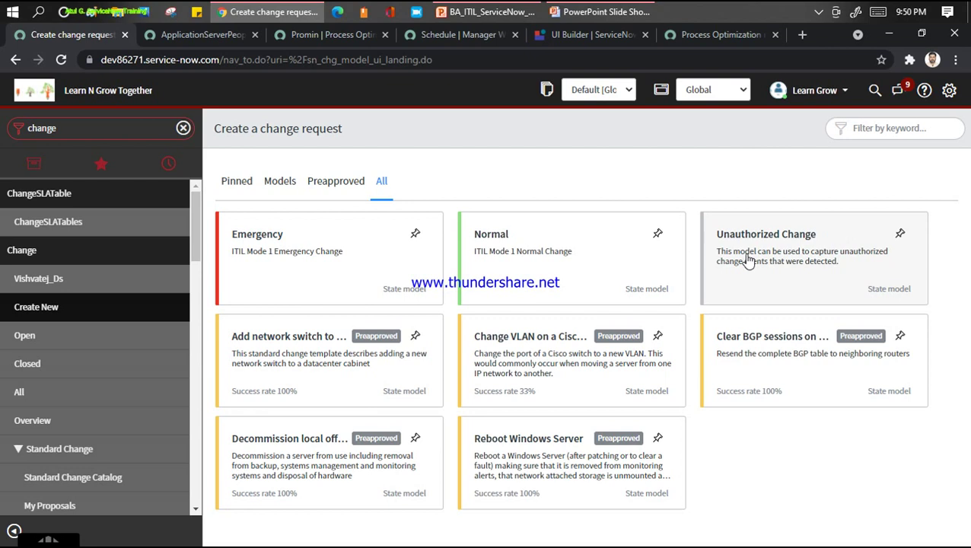
# Start a change request from the Unauthorized Change model and examine its preset short description, state choices and remaining form fields
pyautogui.click(758, 260)
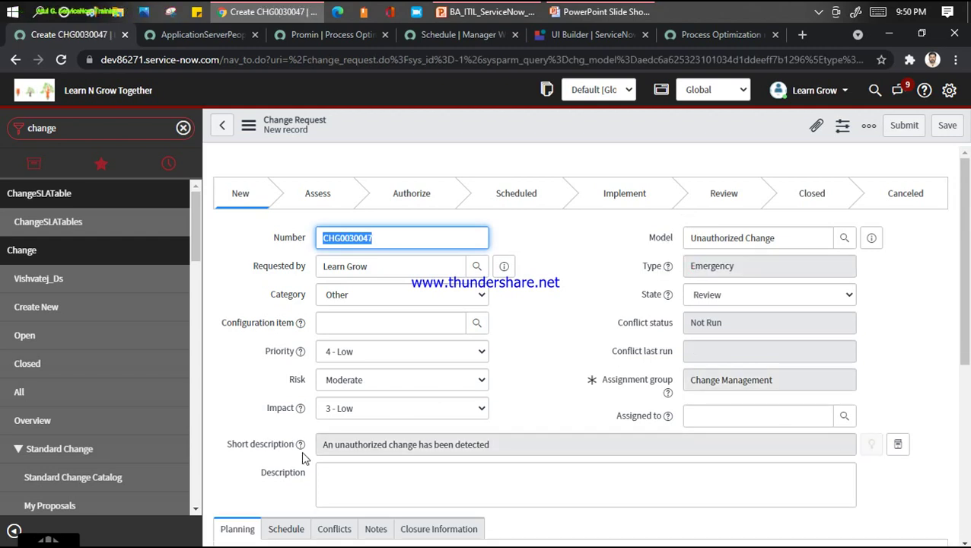
pyautogui.moveTo(320, 445); pyautogui.dragTo(492, 446)
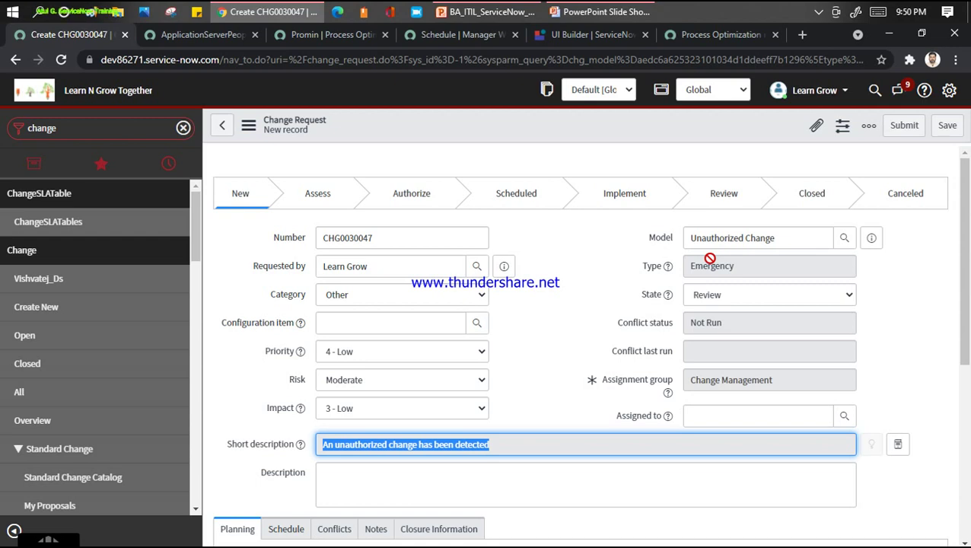
pyautogui.click(718, 297)
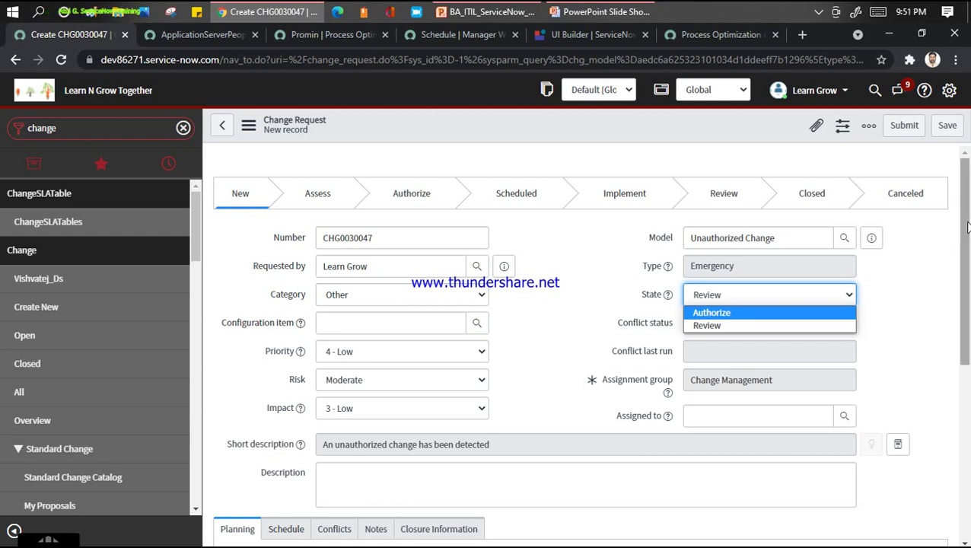
pyautogui.moveTo(967, 227); pyautogui.dragTo(967, 289)
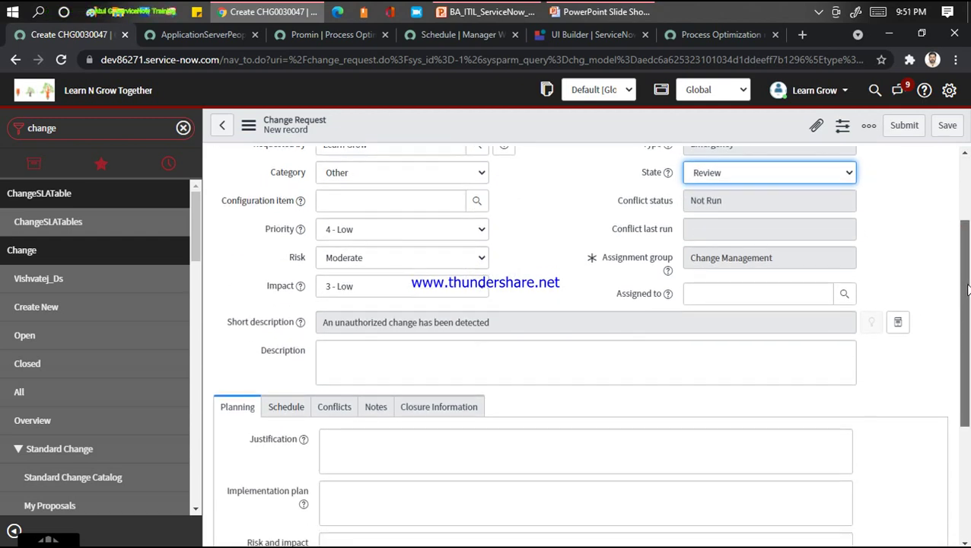
# Check the feature list in the PowerPoint slide show for the topic after Change – Model, and return to the change request in Chrome
pyautogui.click(578, 11)
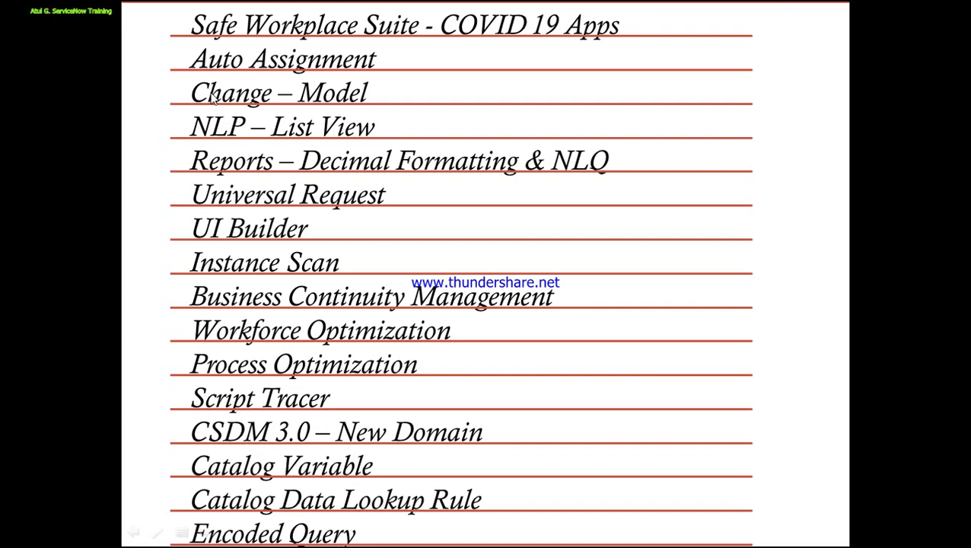
pyautogui.hotkey('alt', 'Tab')
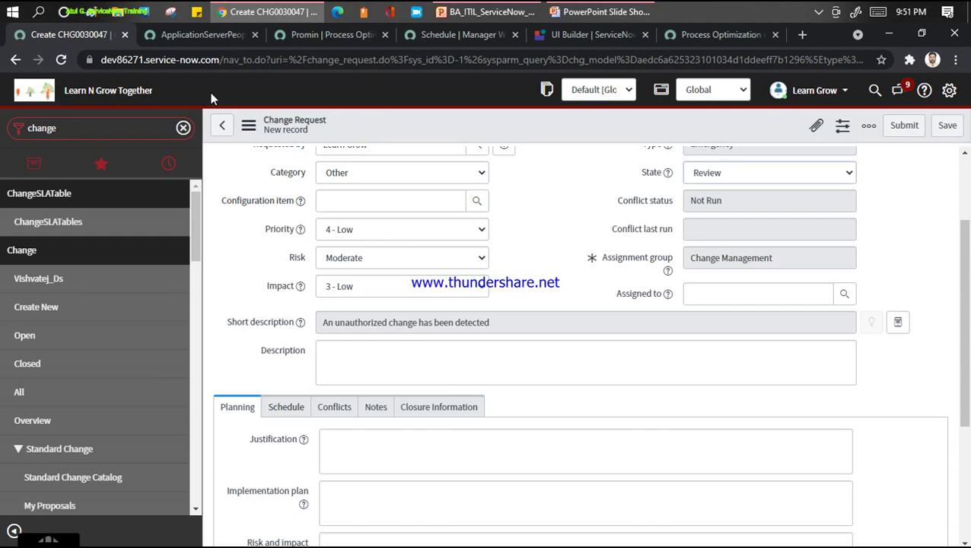
# Look over the change request's model field and check NLP – List View in the PowerPoint slide show, returning to Chrome
pyautogui.scroll(3, 966, 173)
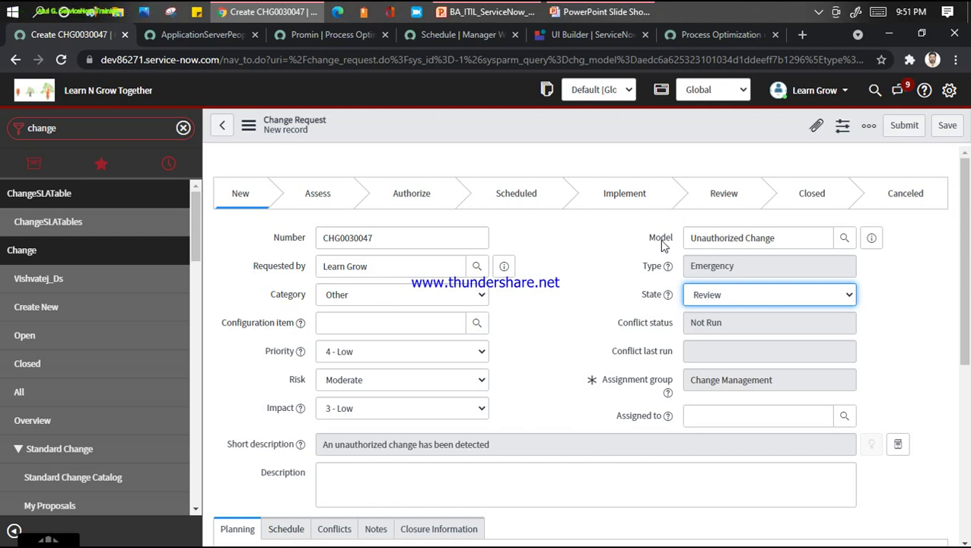
pyautogui.click(605, 11)
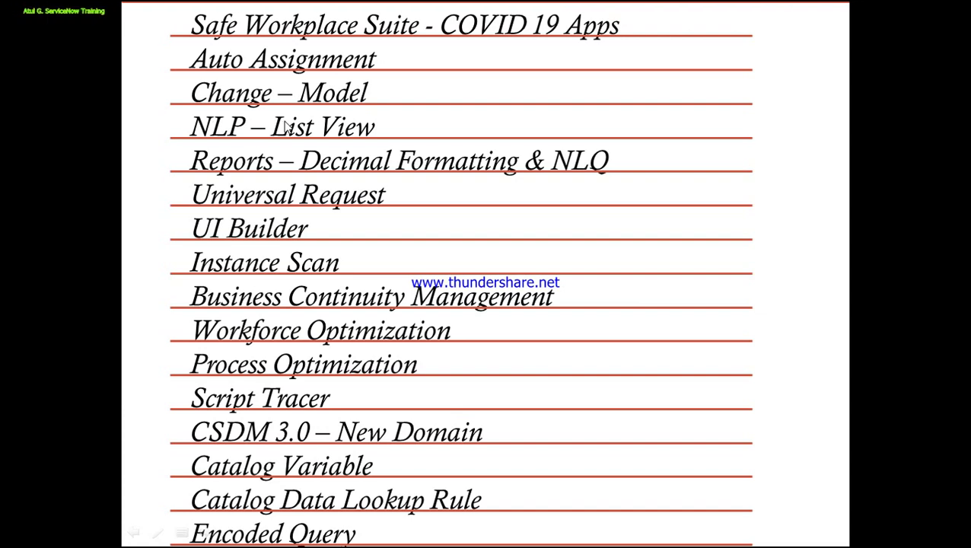
pyautogui.hotkey('alt', 'Tab')
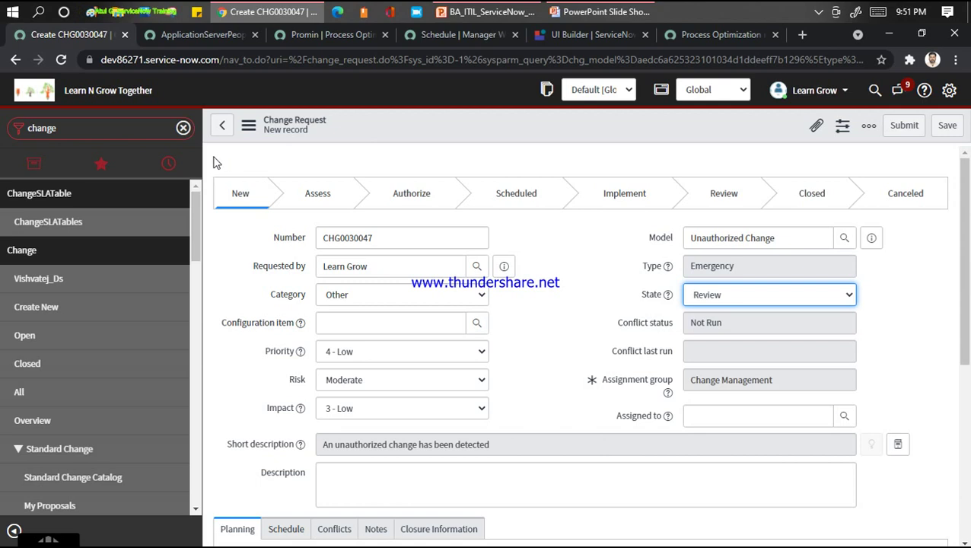
# Filter the navigator for "incident" and open the list of all incidents
pyautogui.click(91, 122)
pyautogui.click(90, 122)
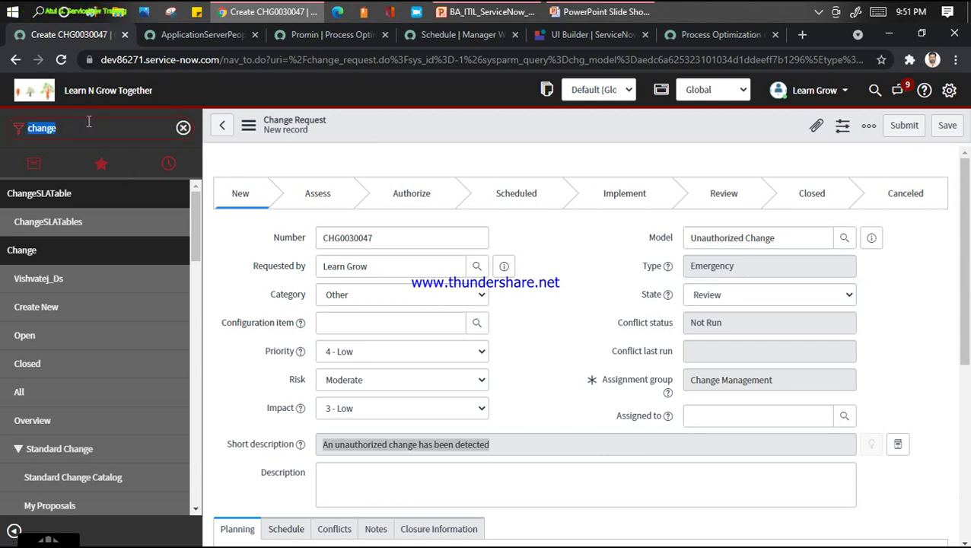
pyautogui.write('In')
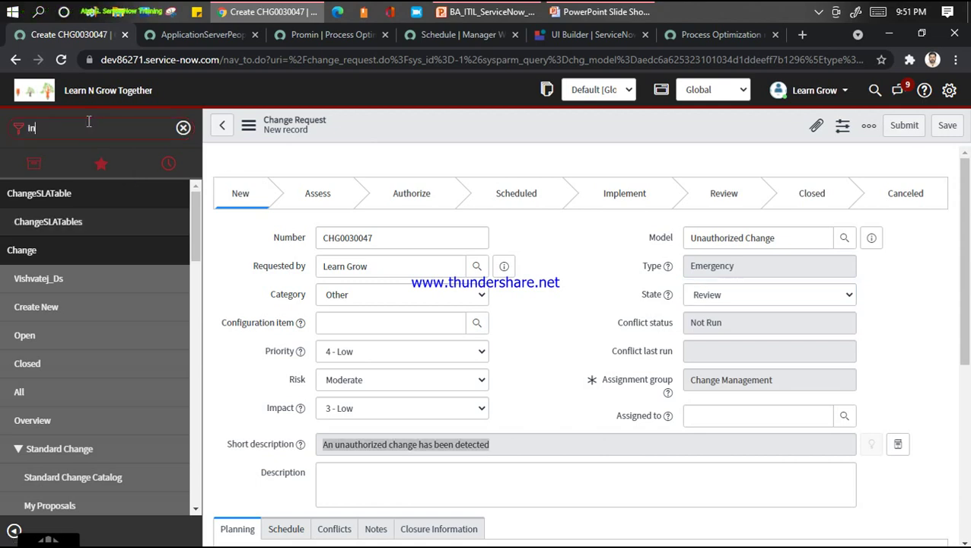
pyautogui.write('cidne')
pyautogui.press('BackSpace')
pyautogui.press('BackSpace')
pyautogui.write('ent')
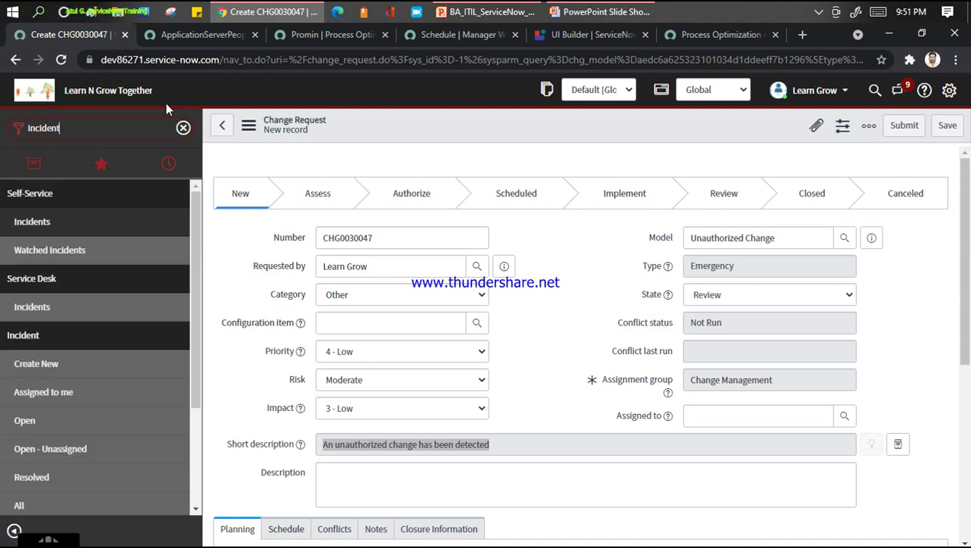
pyautogui.click(21, 504)
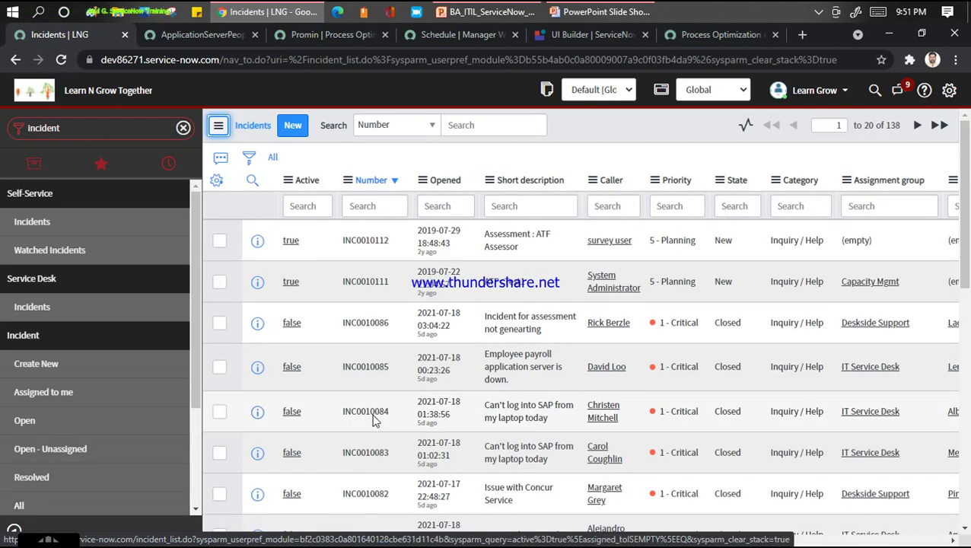
# Examine the incident list's column search fields for caller, priority and state, and its condition builder
pyautogui.moveTo(809, 322); pyautogui.dragTo(670, 185)
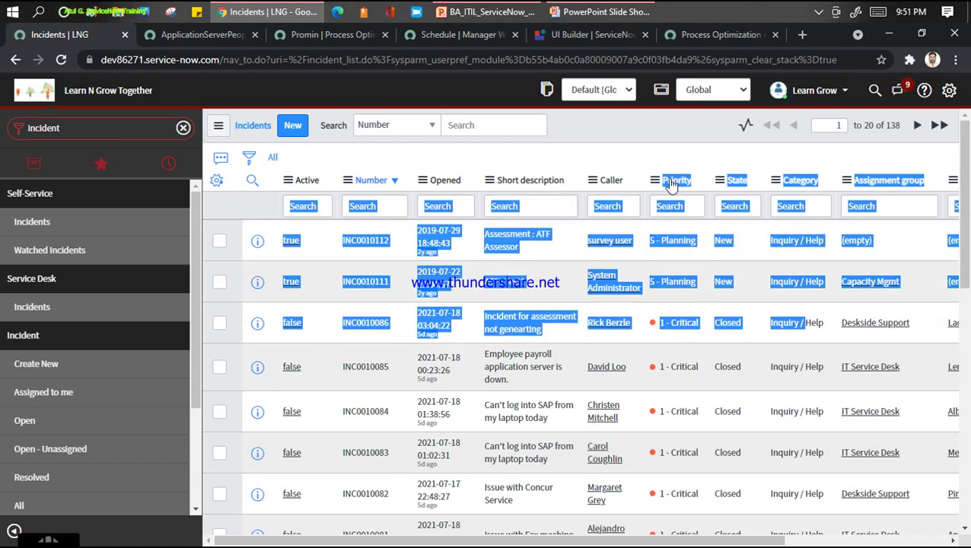
pyautogui.click(701, 151)
pyautogui.click(611, 204)
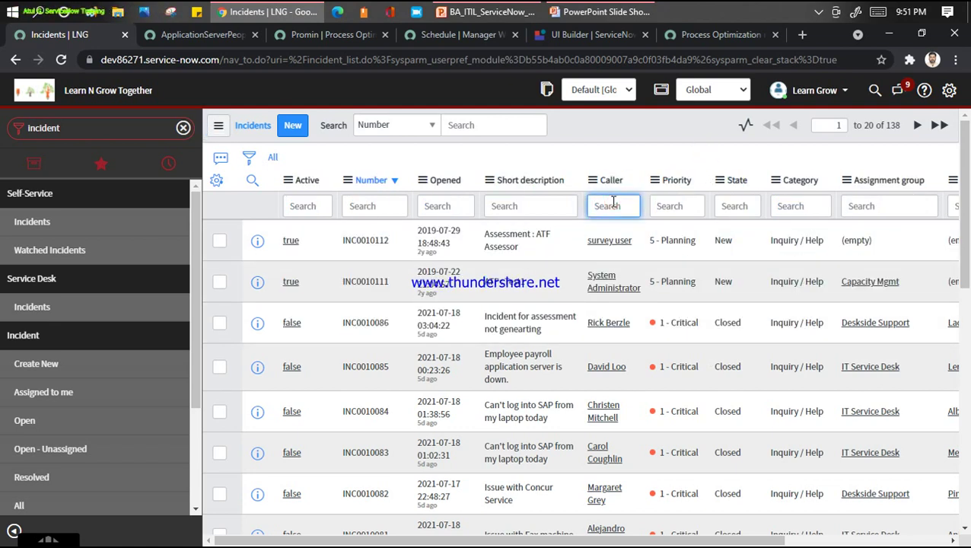
pyautogui.click(665, 204)
pyautogui.click(722, 206)
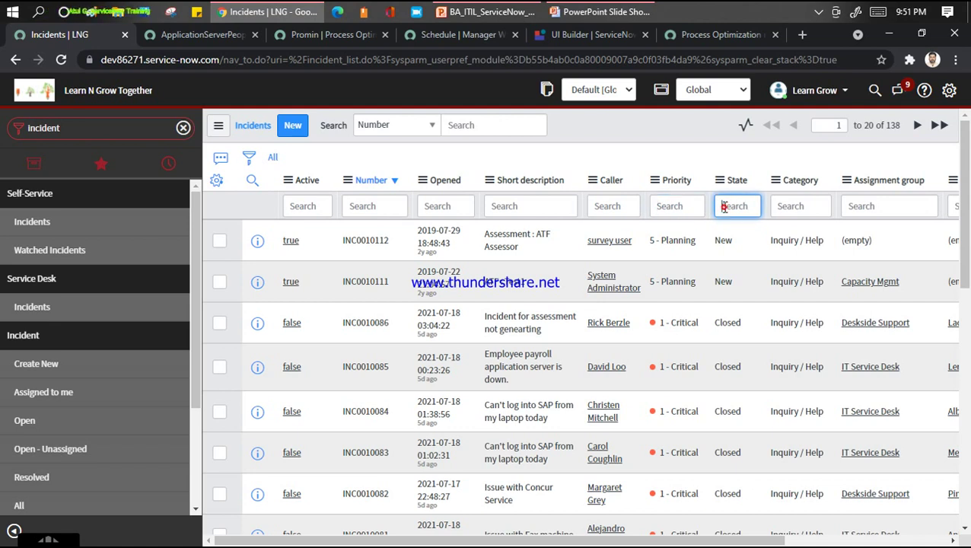
pyautogui.click(251, 158)
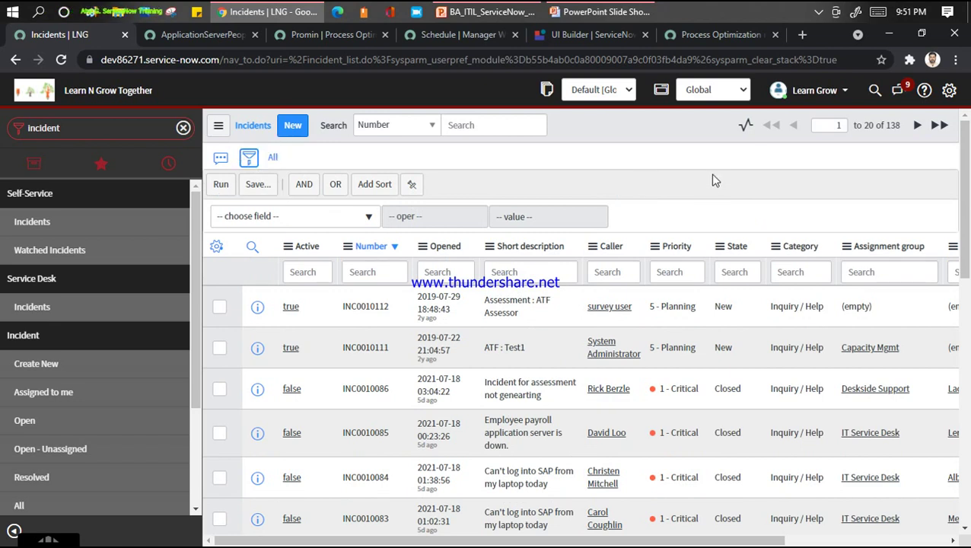
pyautogui.click(763, 152)
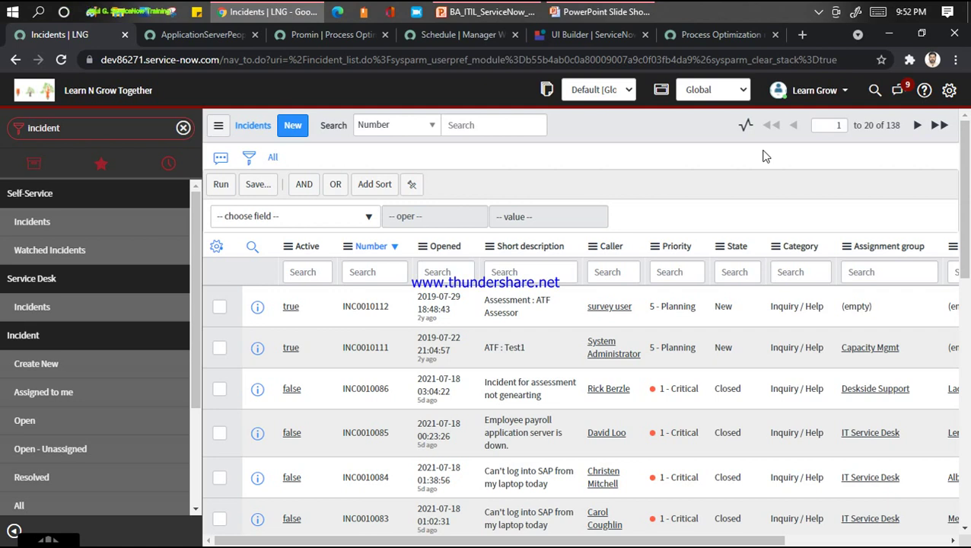
# Try a natural-language query on the incident list using the impact column and the "is urgent" shortcut
pyautogui.click(220, 159)
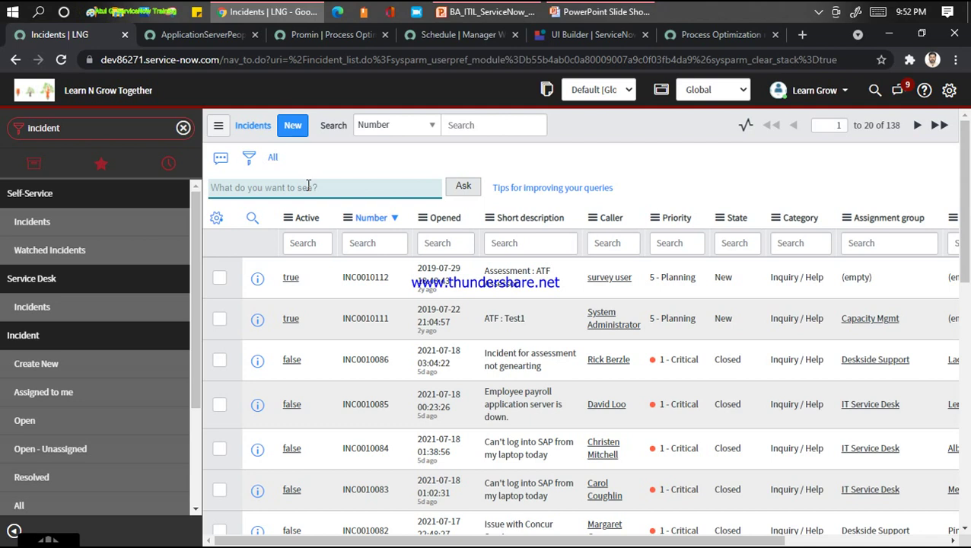
pyautogui.write('Prip')
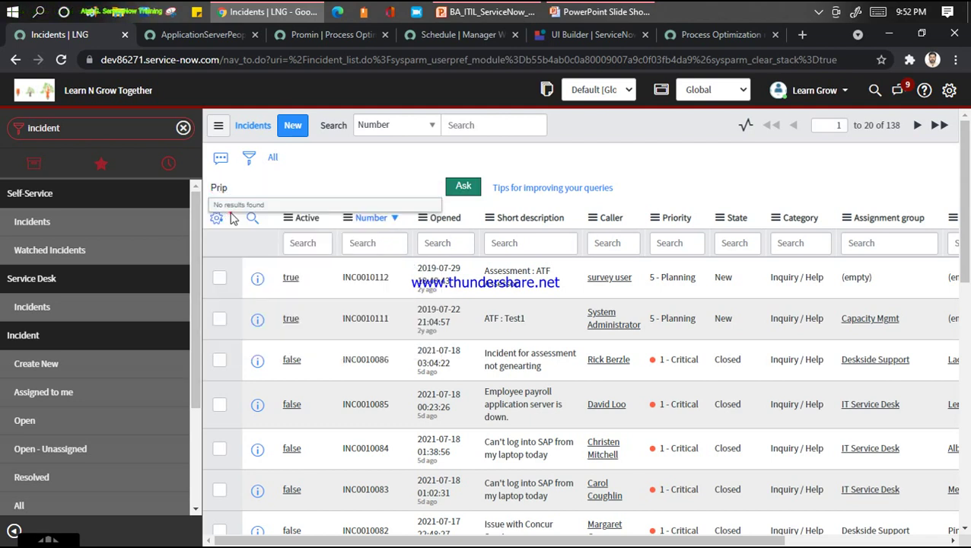
pyautogui.click(264, 191)
pyautogui.write('o')
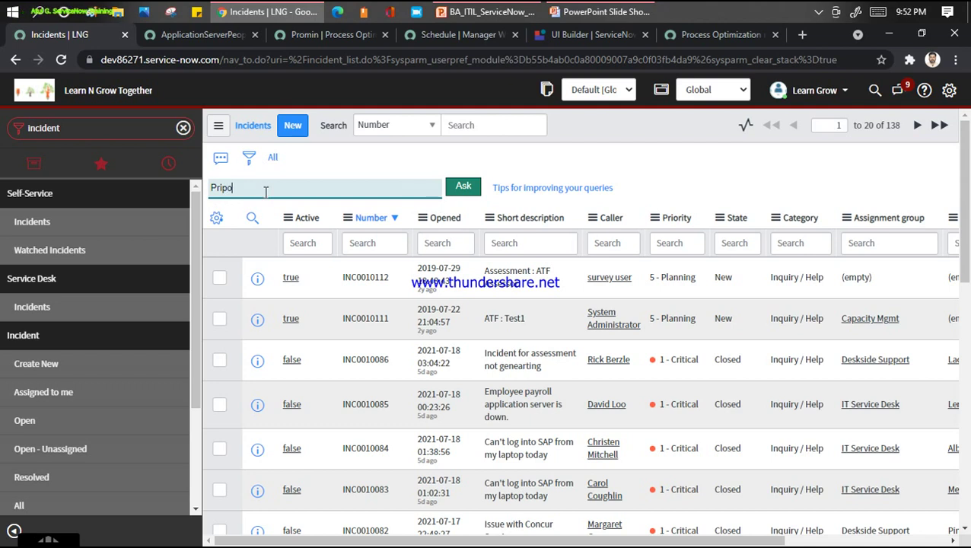
pyautogui.write('r')
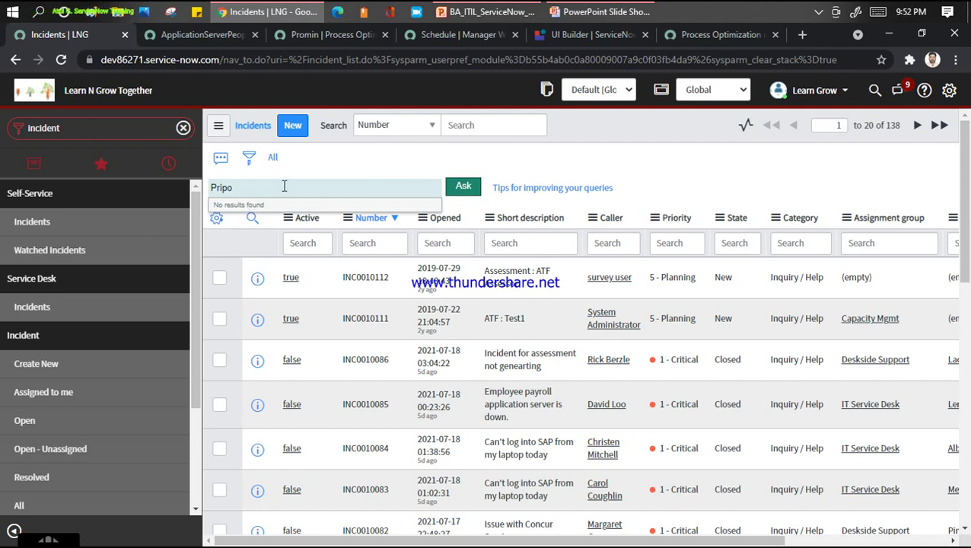
pyautogui.press('BackSpace')
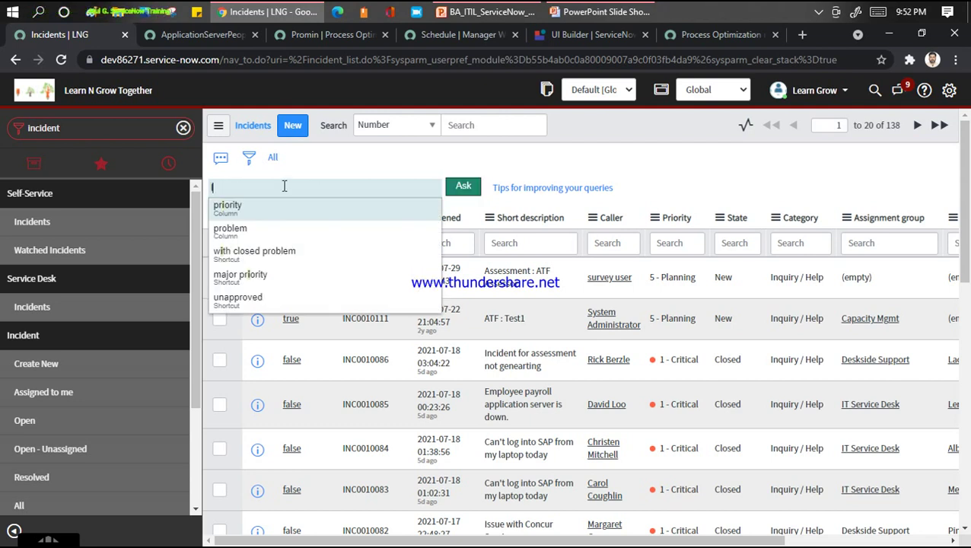
pyautogui.write('Impact')
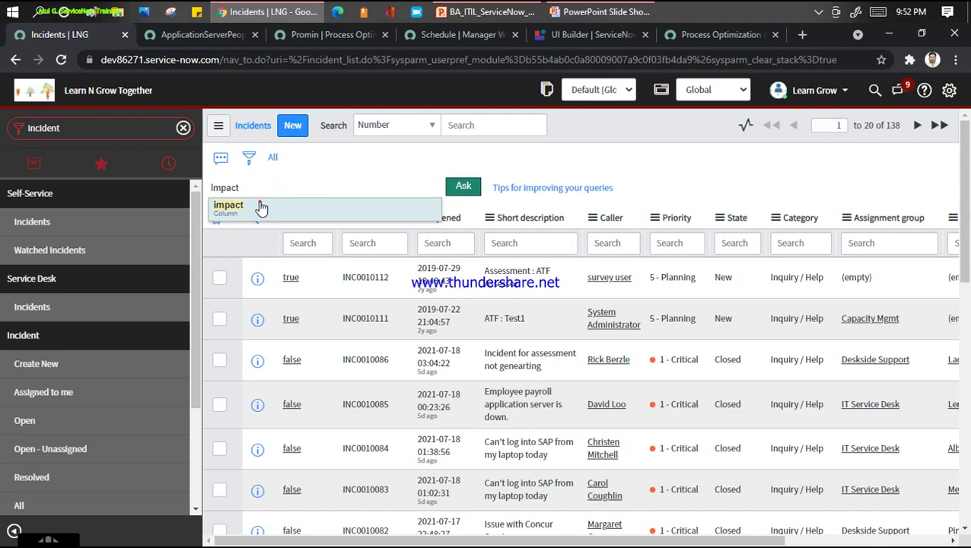
pyautogui.click(258, 206)
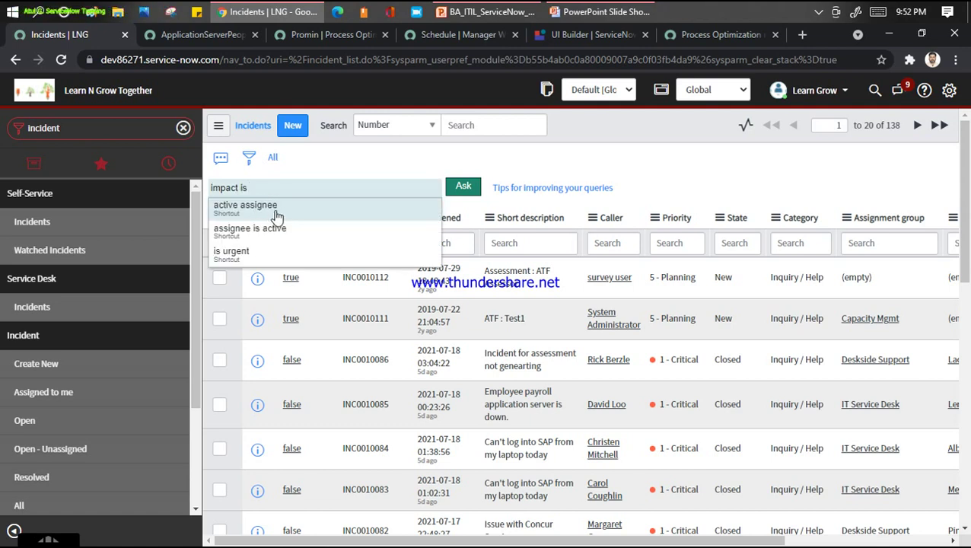
pyautogui.click(235, 255)
pyautogui.click(477, 187)
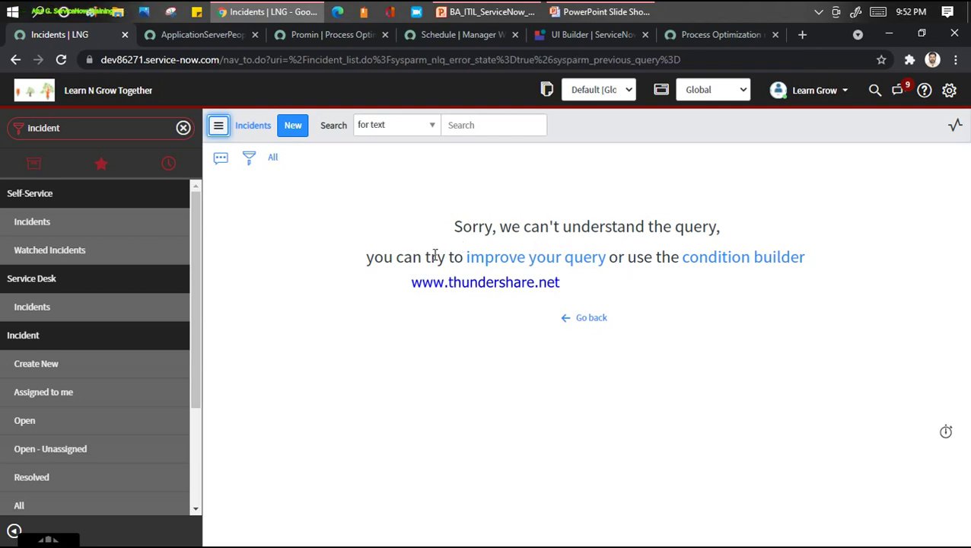
# Filter the incident list with the natural-language query "priority is High"
pyautogui.click(225, 160)
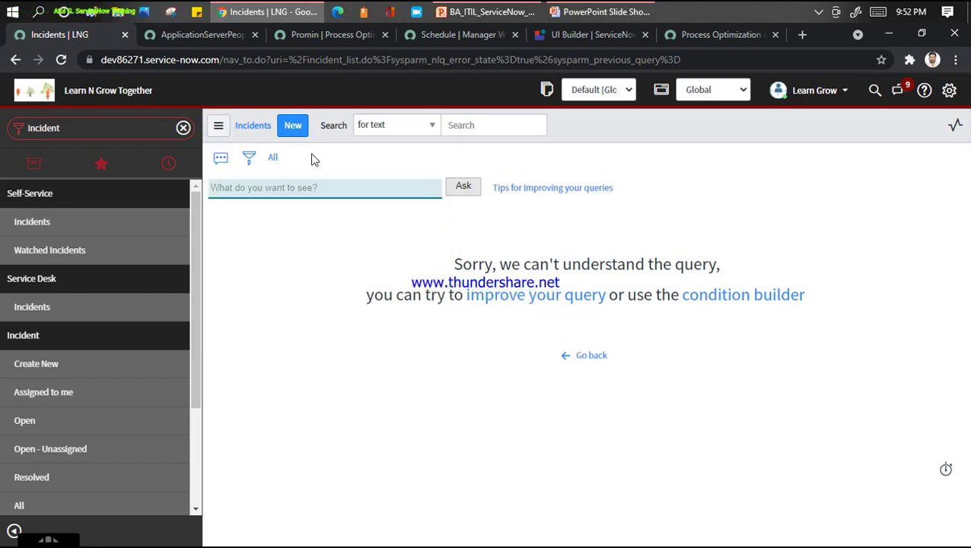
pyautogui.click(283, 188)
pyautogui.write('P')
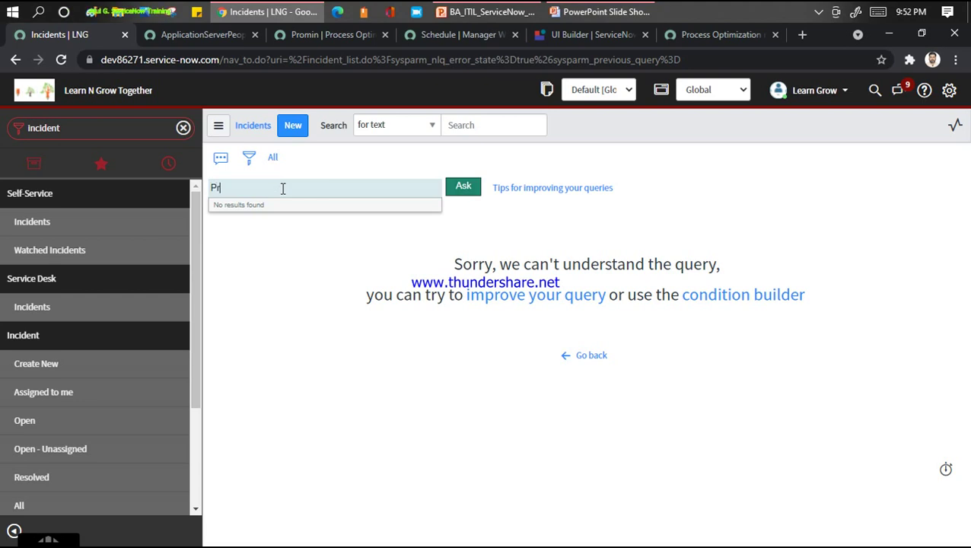
pyautogui.write('r')
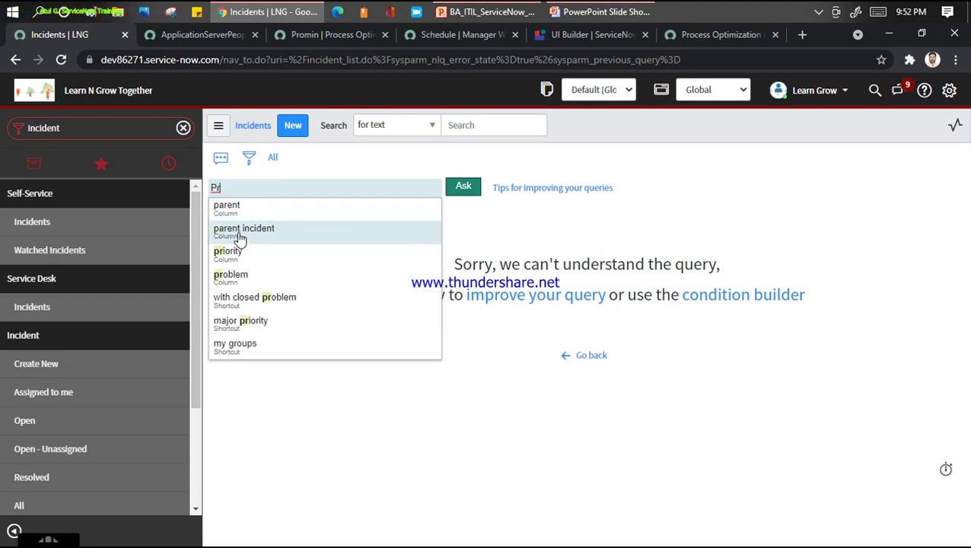
pyautogui.click(228, 251)
pyautogui.write('is ')
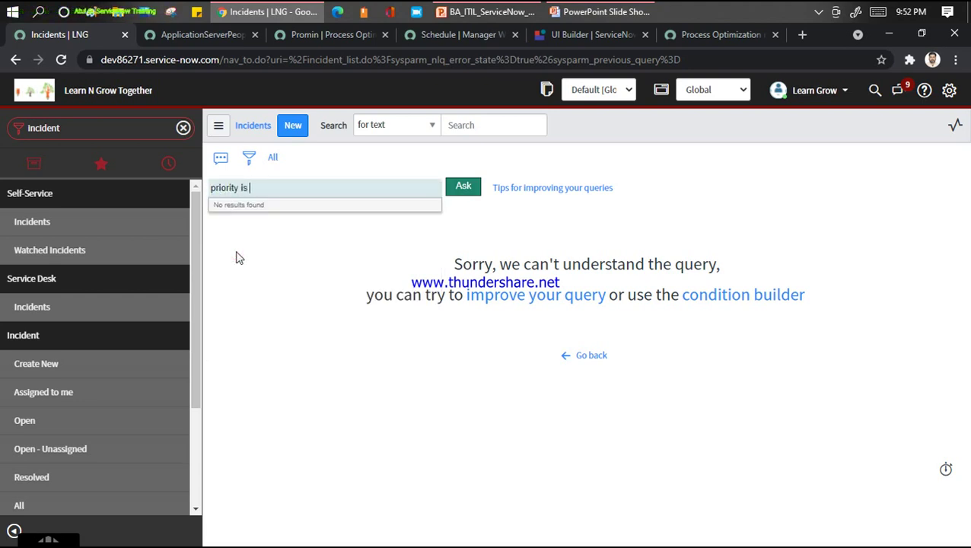
pyautogui.write('High')
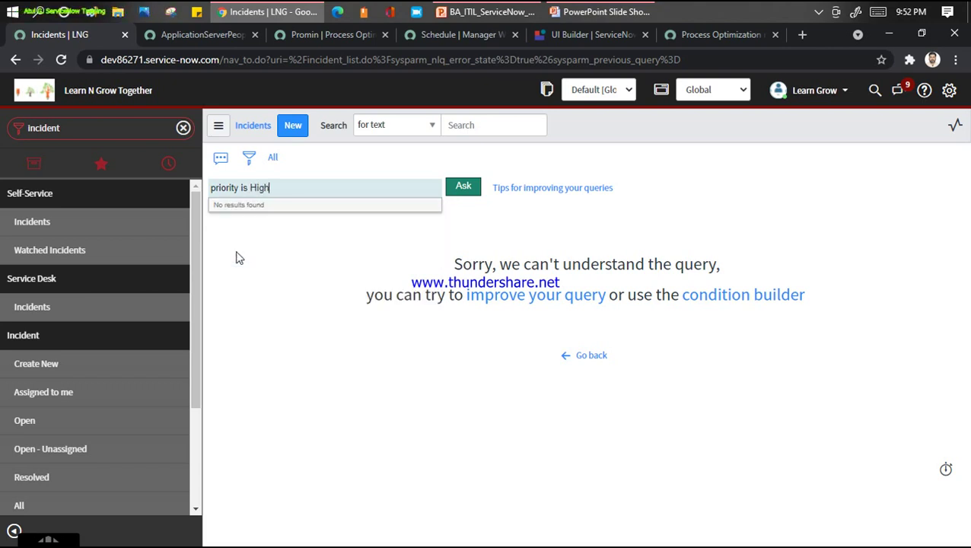
pyautogui.click(458, 186)
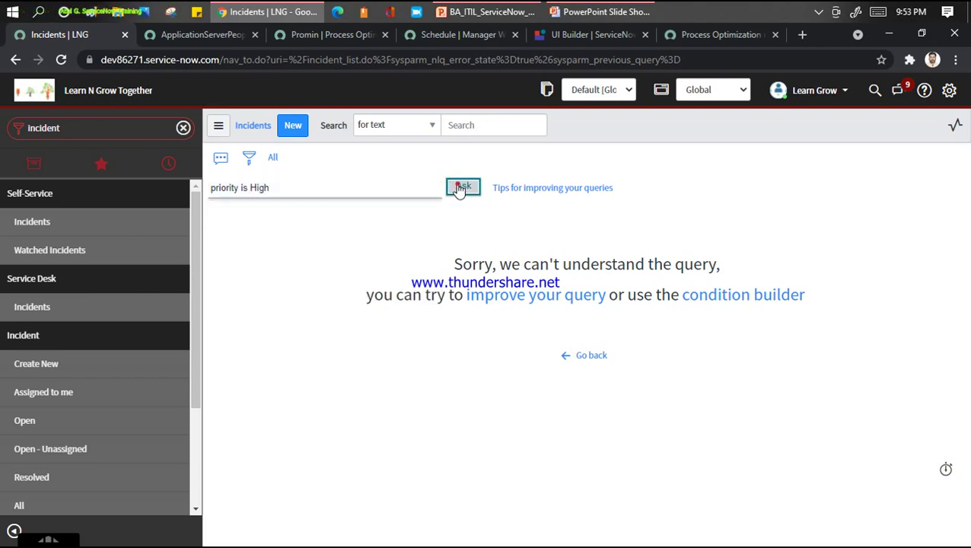
pyautogui.click(460, 187)
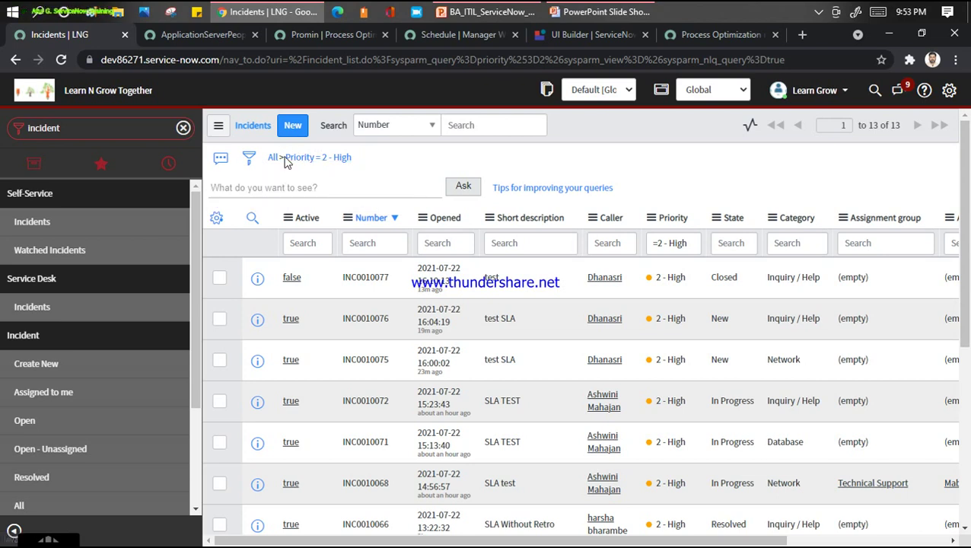
# Narrow the high-priority incidents with the natural-language query "short description contains test"
pyautogui.click(243, 194)
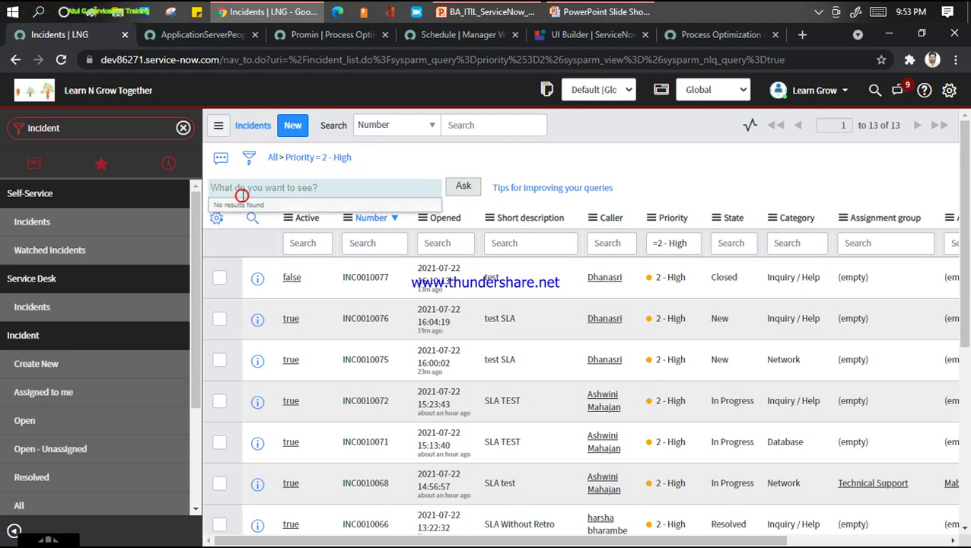
pyautogui.write('Short')
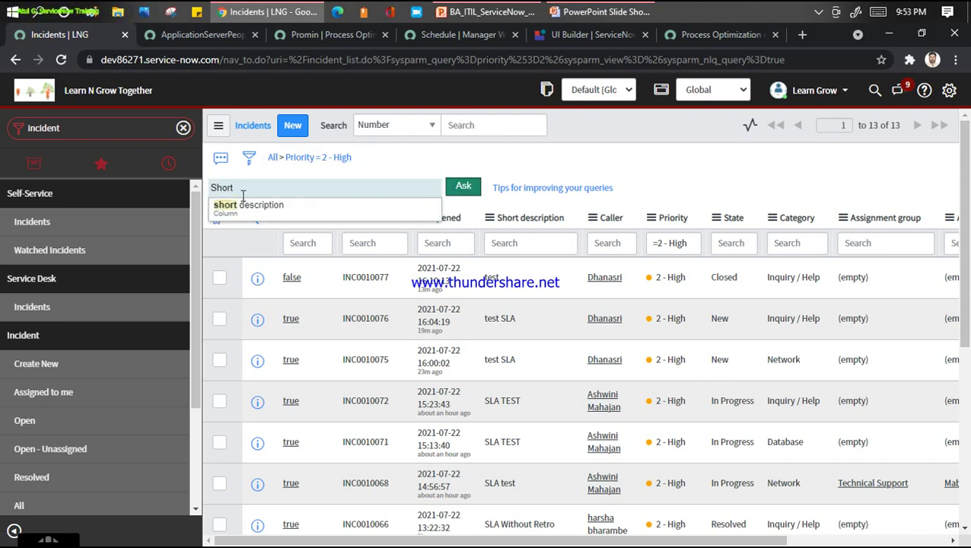
pyautogui.click(243, 206)
pyautogui.write('contains')
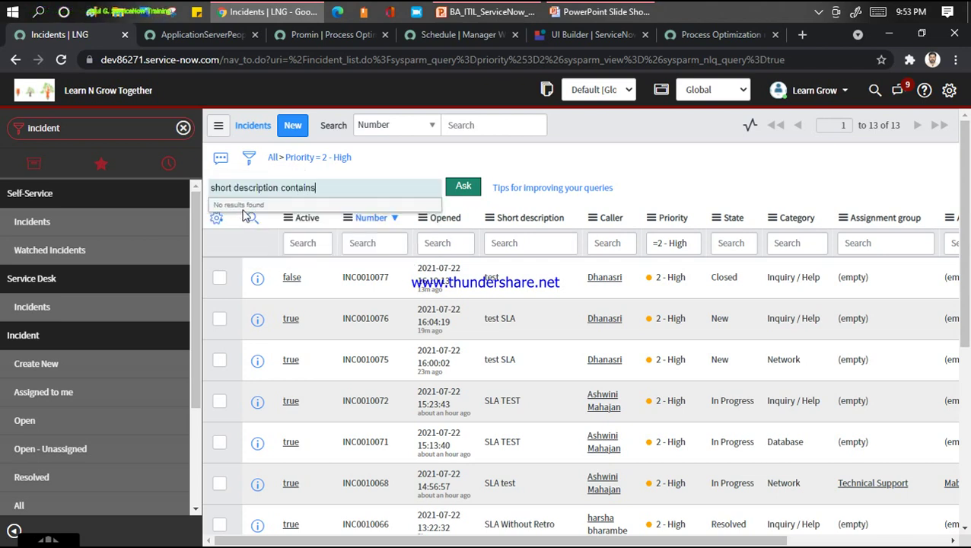
pyautogui.write(' test')
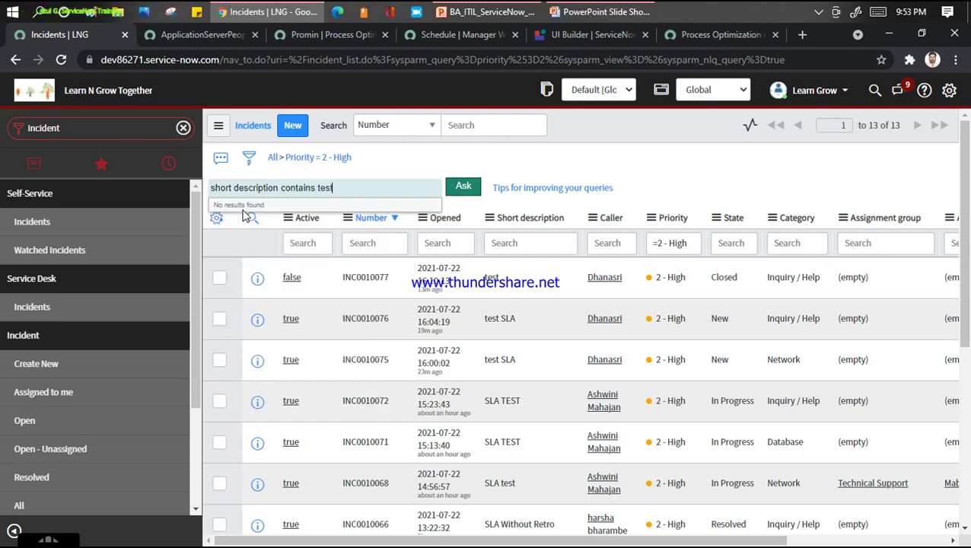
pyautogui.click(465, 187)
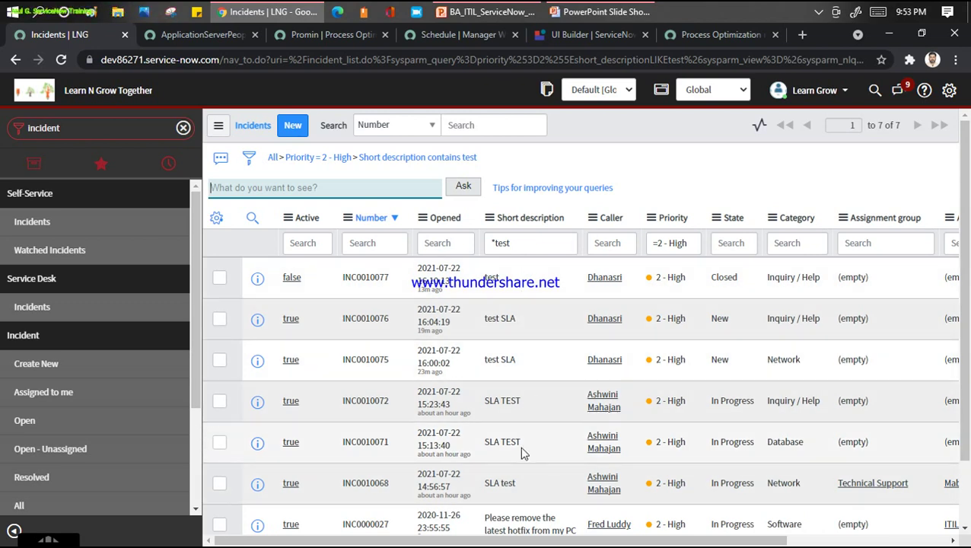
# Narrow the filtered incidents further with the natural-language query "state is New"
pyautogui.write('sta')
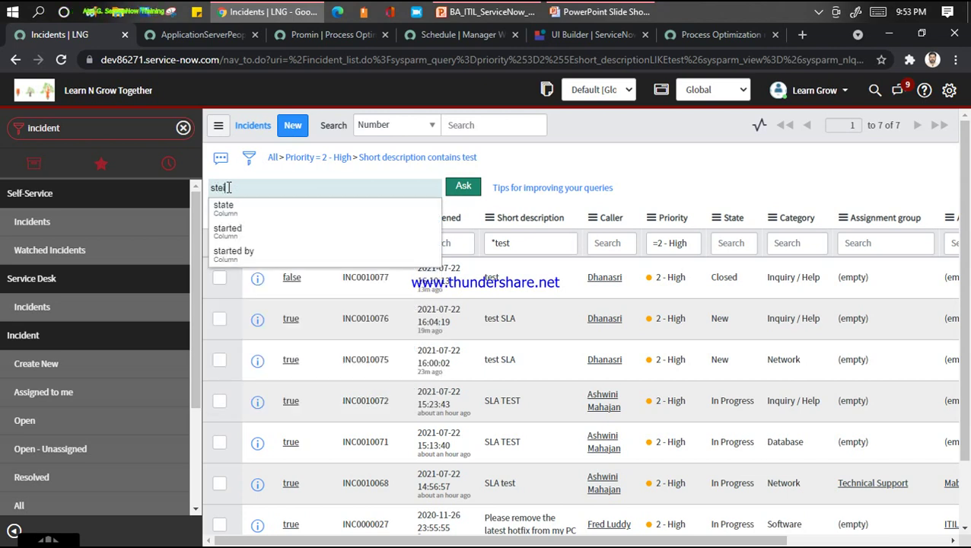
pyautogui.press('BackSpace')
pyautogui.write('ate')
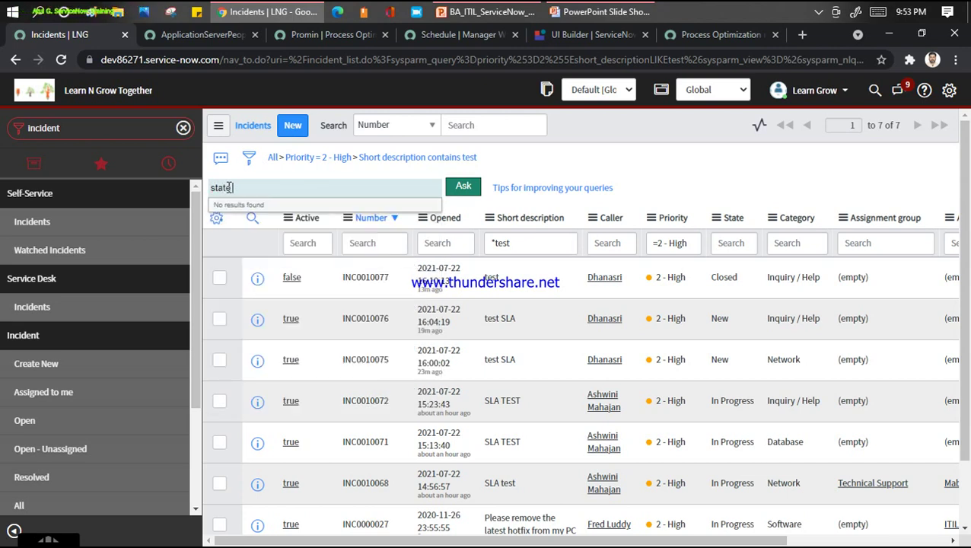
pyautogui.write(' a')
pyautogui.press('BackSpace')
pyautogui.press('BackSpace')
pyautogui.write('is New')
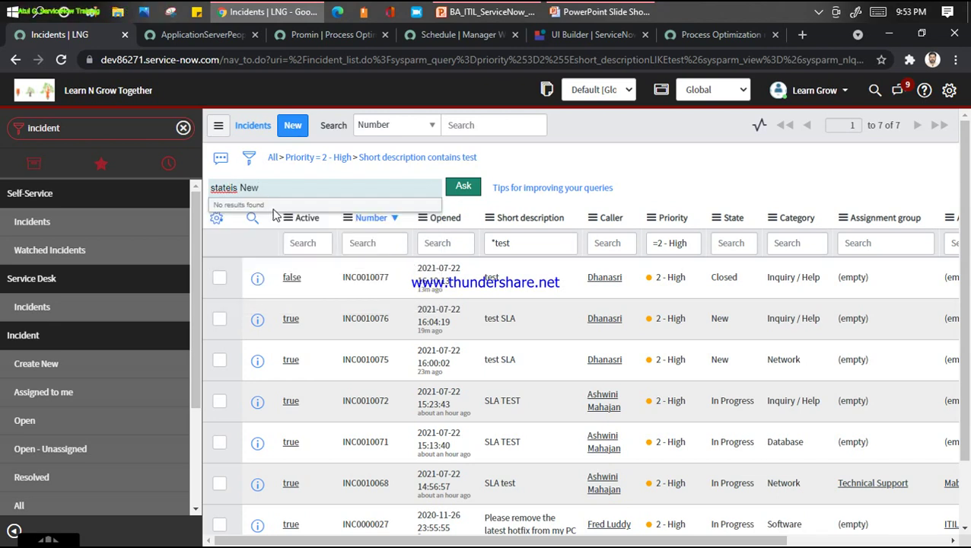
pyautogui.click(463, 188)
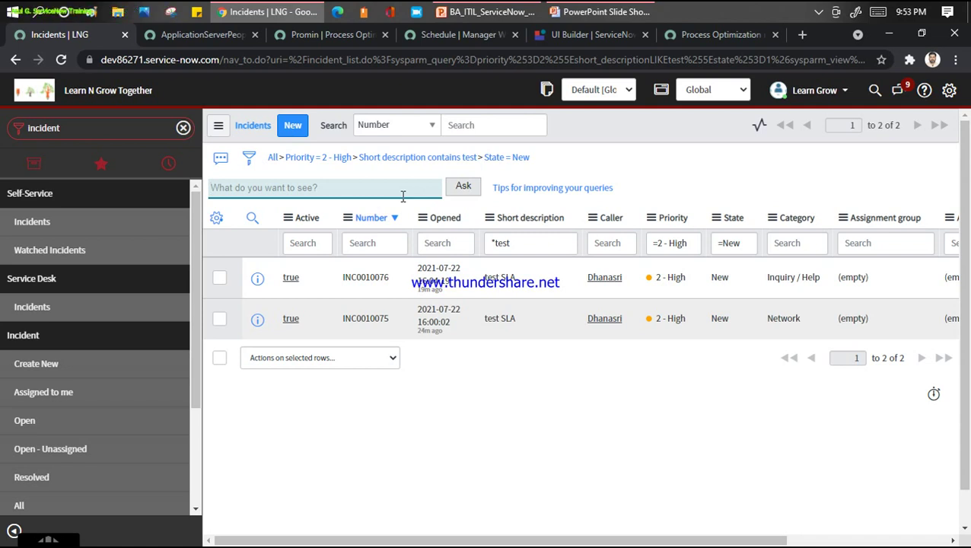
# Switch to the PowerPoint slide show to check the feature list for the reports topic, and return to the browser
pyautogui.click(597, 13)
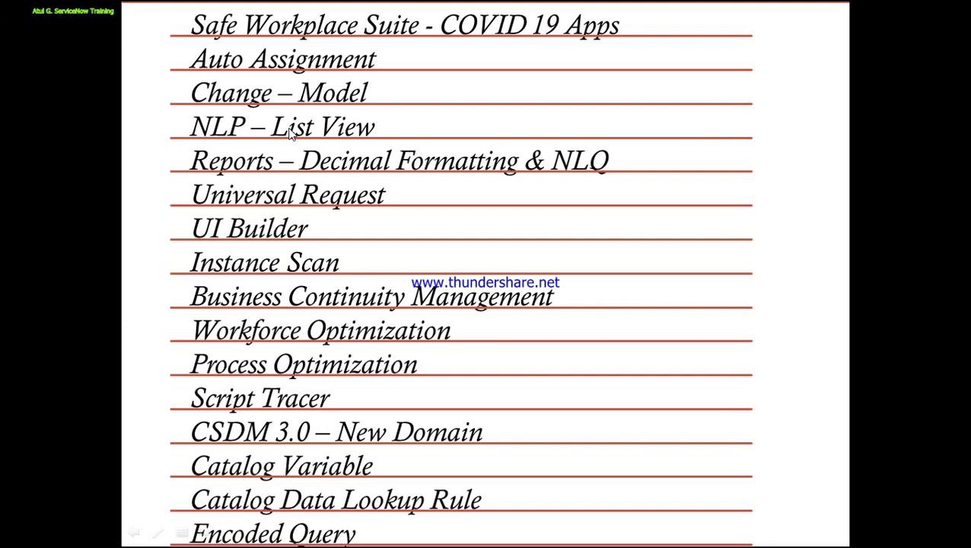
pyautogui.hotkey('alt', 'Tab')
pyautogui.hotkey('alt', 'Tab')
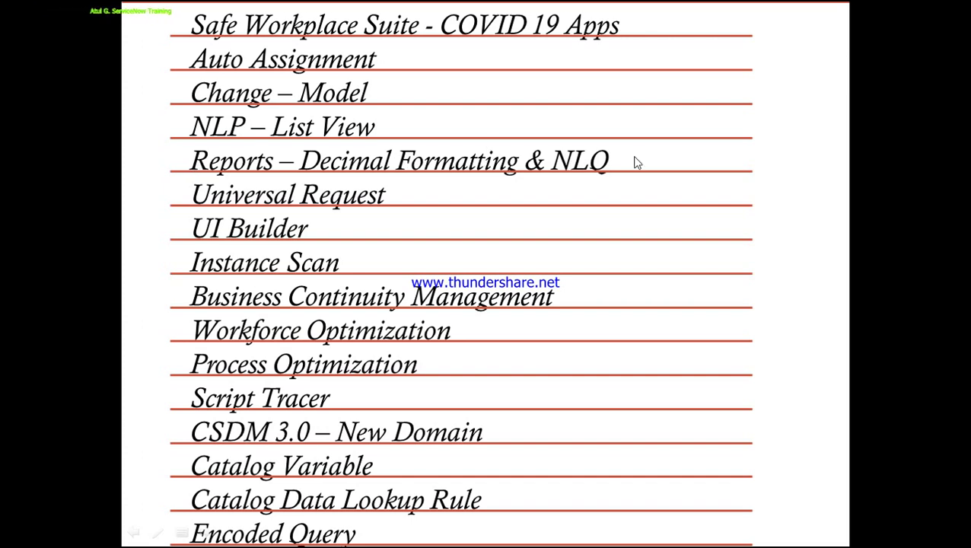
pyautogui.hotkey('alt', 'Tab')
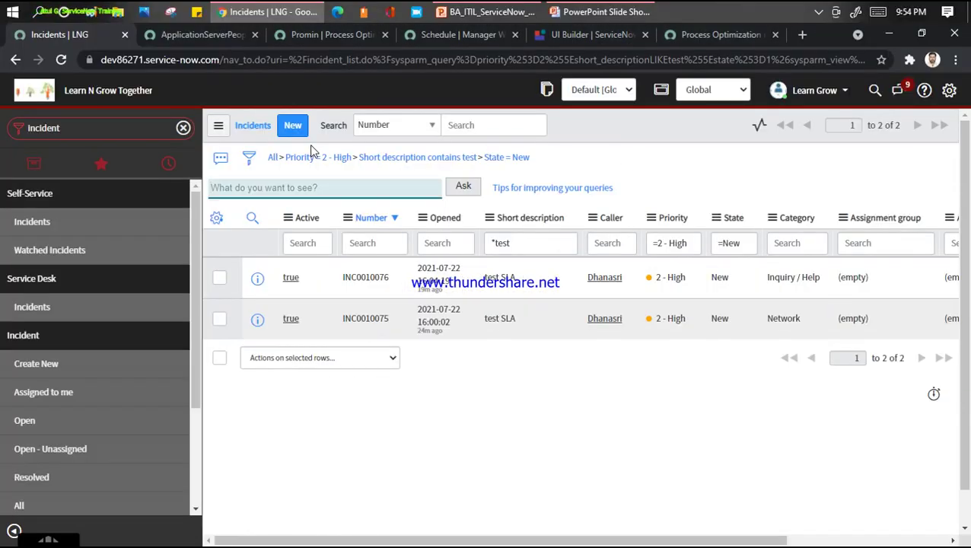
# Find the Reports module by filtering the navigator for "report" and start creating a new report
pyautogui.click(120, 132)
pyautogui.write('report')
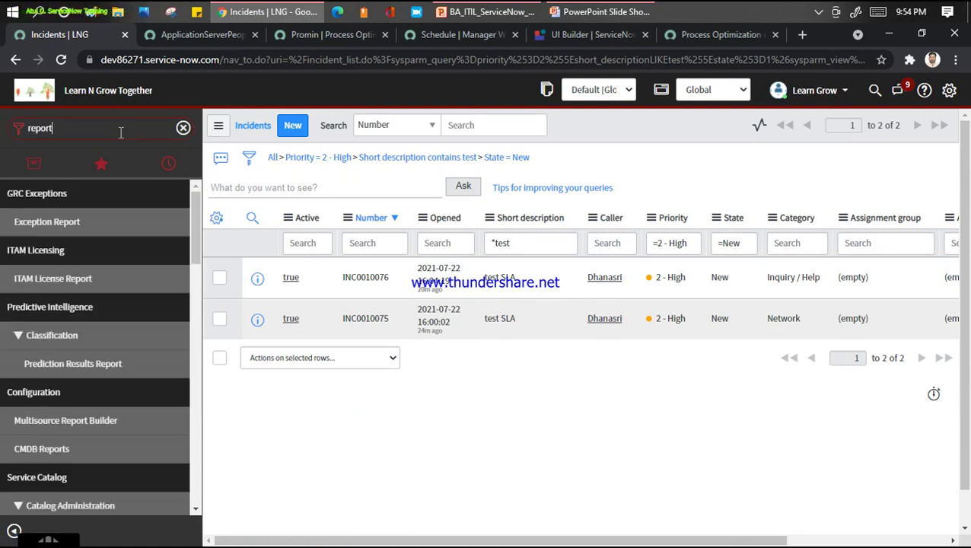
pyautogui.moveTo(199, 225); pyautogui.dragTo(194, 301)
pyautogui.click(30, 373)
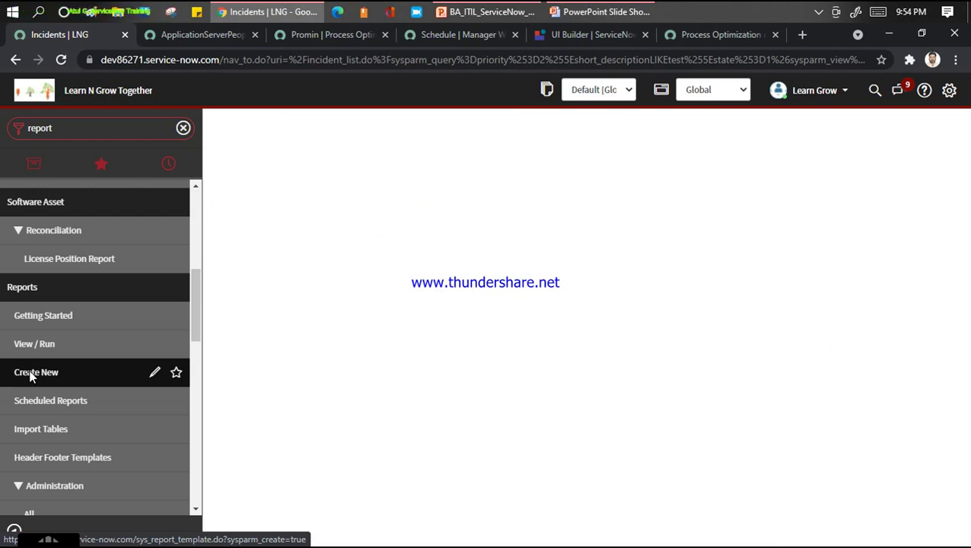
pyautogui.click(601, 11)
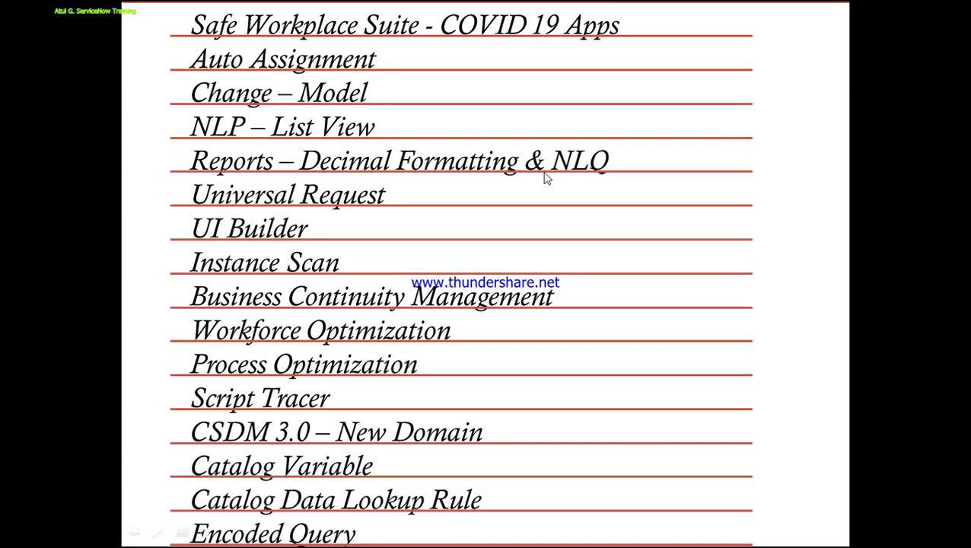
pyautogui.hotkey('alt', 'Tab')
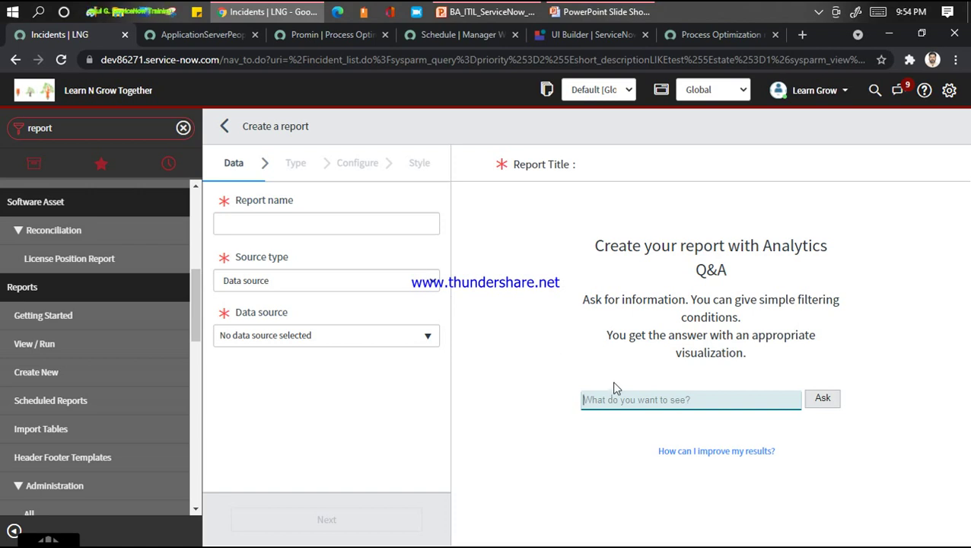
# Try to generate a report with the Analytics Q&A query "Incident Pripority is high"
pyautogui.write('In')
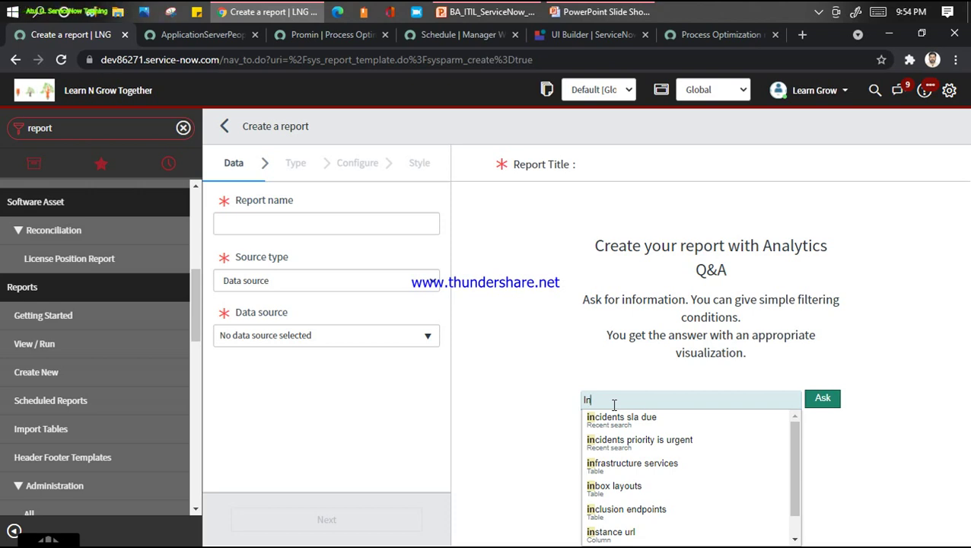
pyautogui.write('cident')
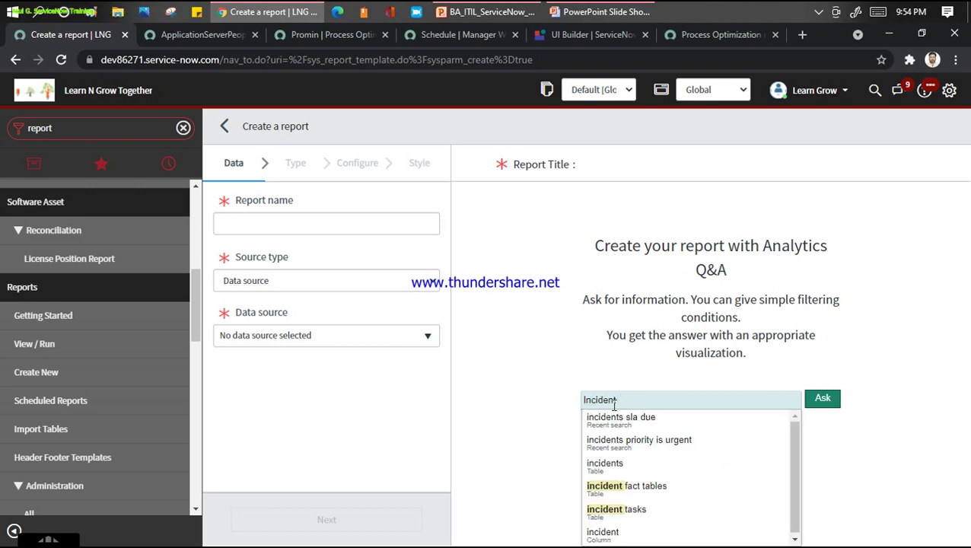
pyautogui.write(' is')
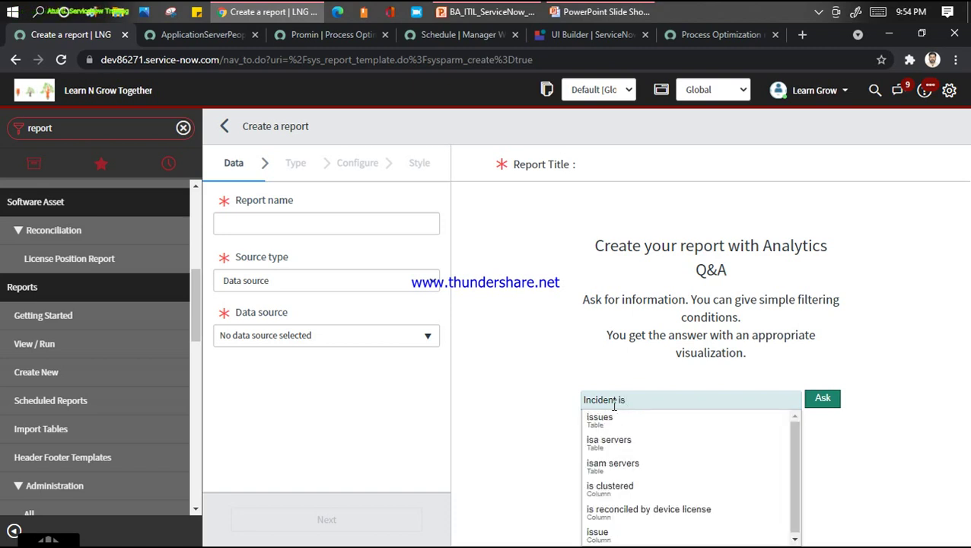
pyautogui.press('BackSpace')
pyautogui.press('BackSpace')
pyautogui.press('BackSpace')
pyautogui.write('Pri')
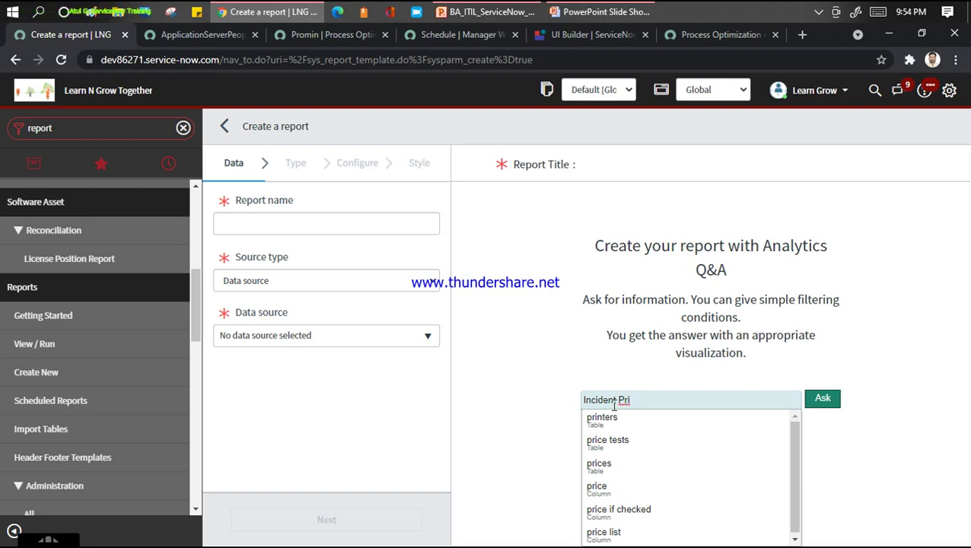
pyautogui.write('poi')
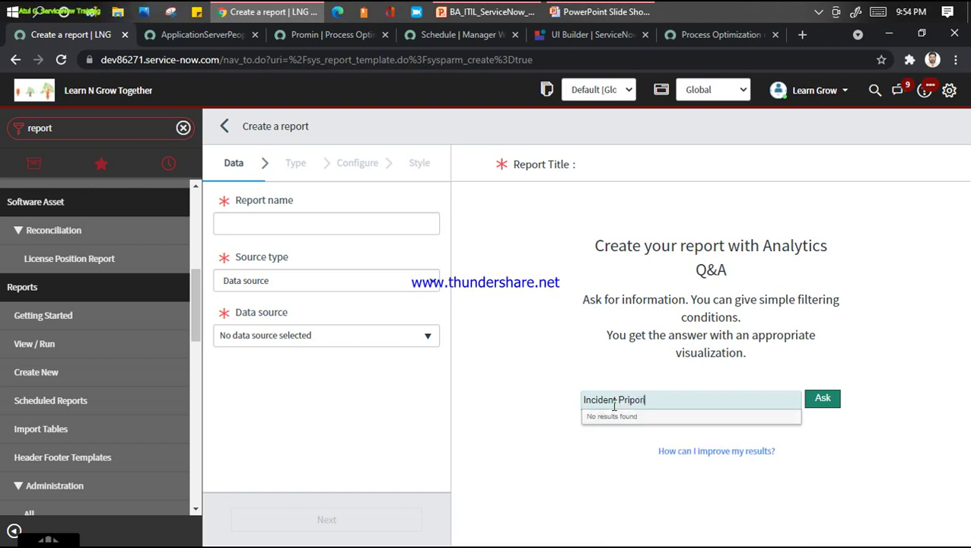
pyautogui.press('BackSpace')
pyautogui.press('BackSpace')
pyautogui.write('i h')
pyautogui.press('BackSpace')
pyautogui.press('BackSpace')
pyautogui.press('BackSpace')
pyautogui.write('s')
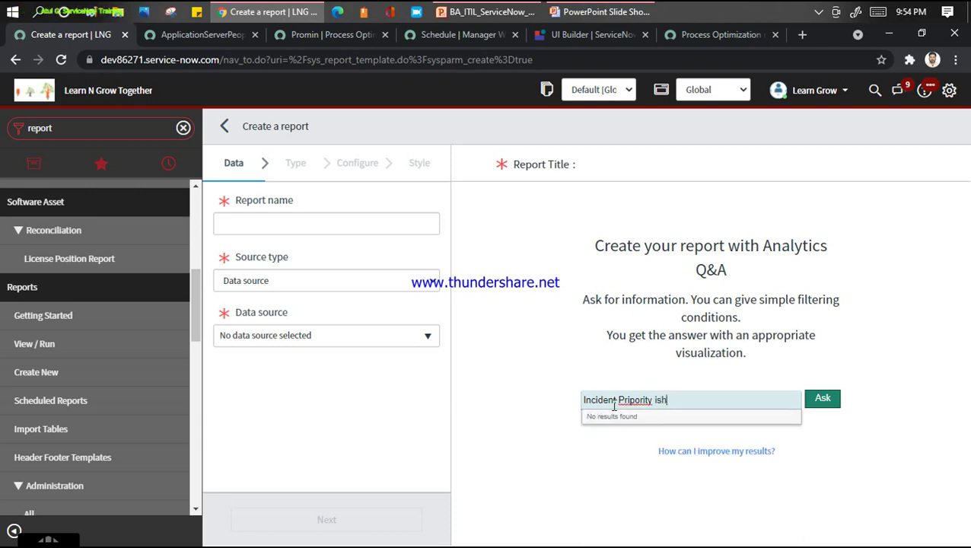
pyautogui.write(' high')
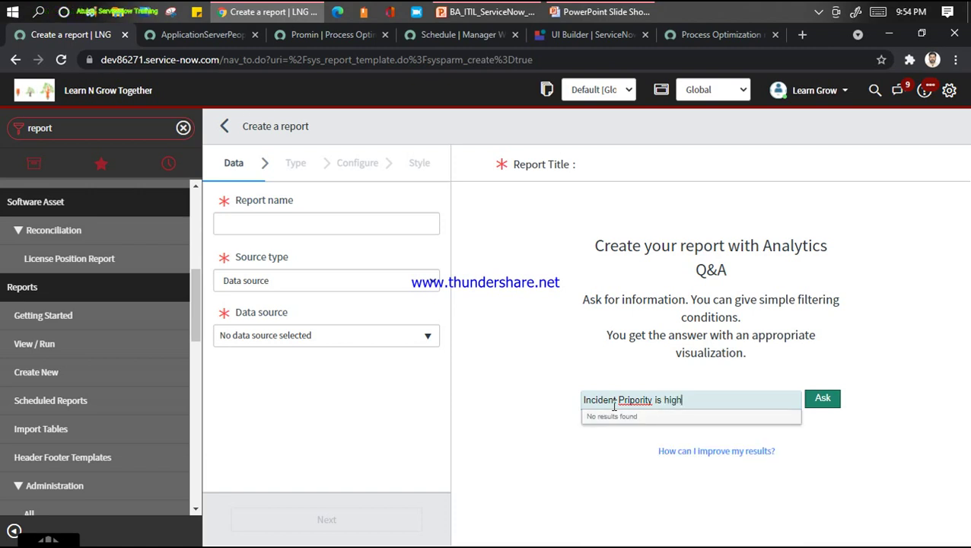
pyautogui.click(820, 399)
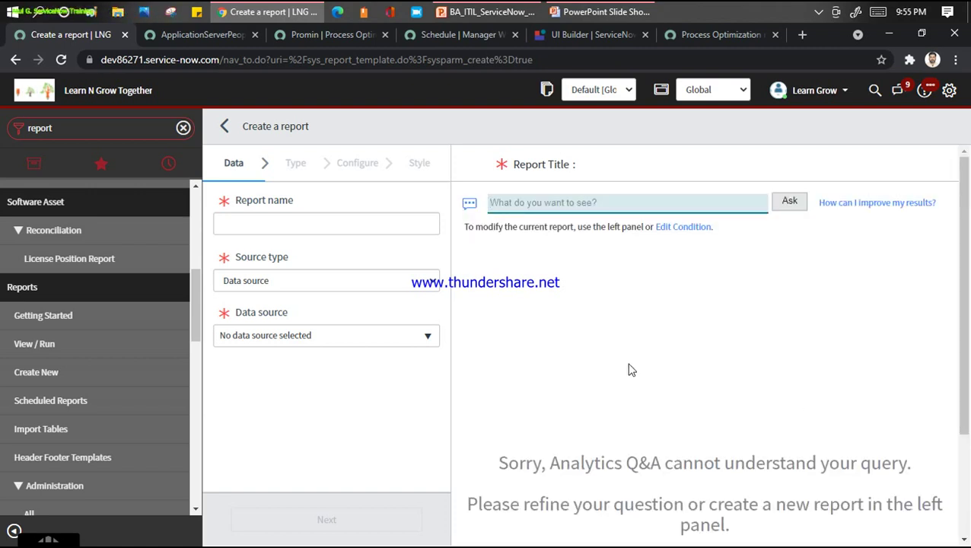
# Generate a report with the Analytics Q&A query "incident state is new"
pyautogui.click(626, 201)
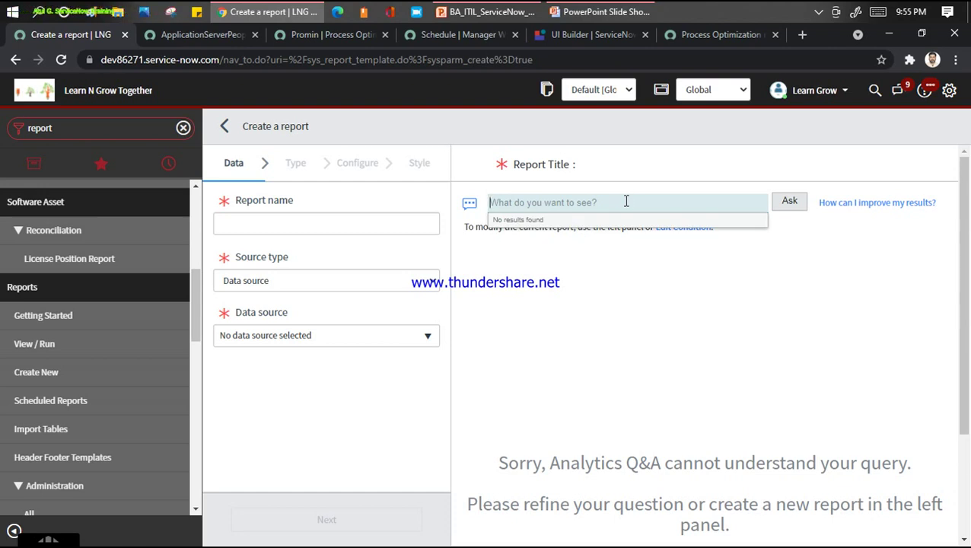
pyautogui.write('incident state')
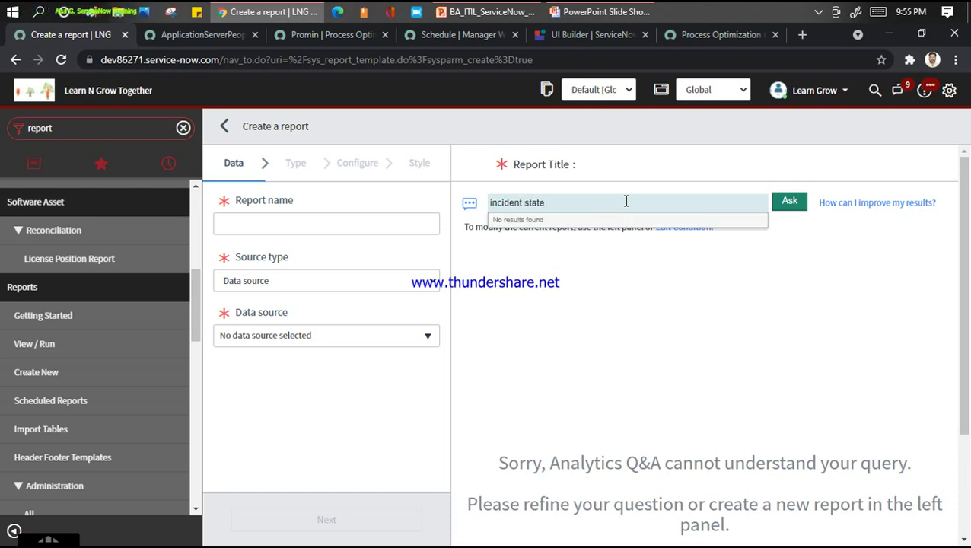
pyautogui.write(' i New')
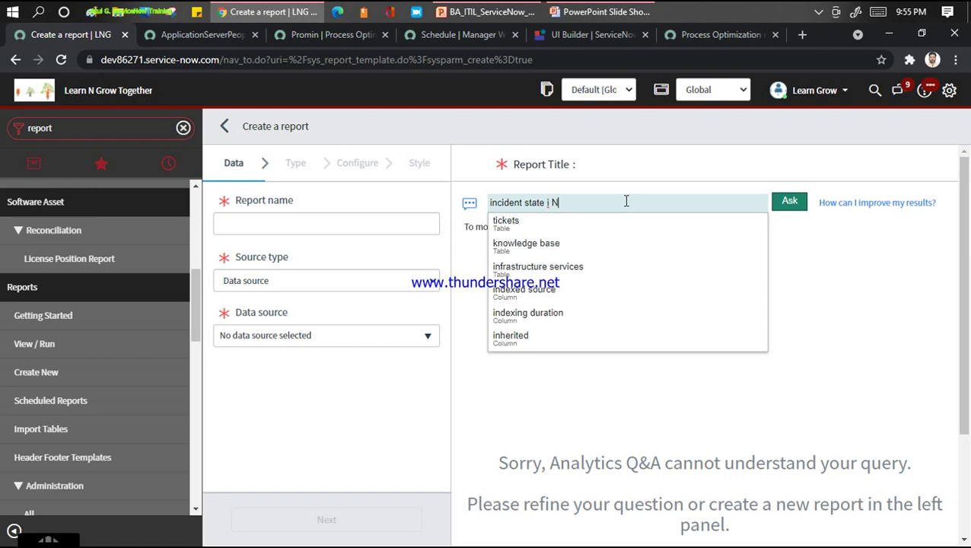
pyautogui.press('BackSpace')
pyautogui.press('BackSpace')
pyautogui.press('BackSpace')
pyautogui.press('BackSpace')
pyautogui.press('BackSpace')
pyautogui.write('i')
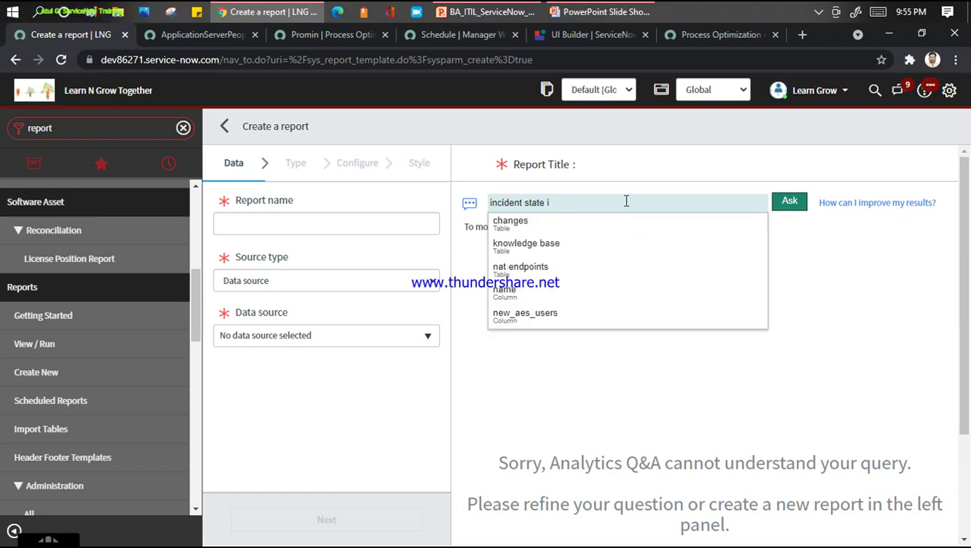
pyautogui.write('s new')
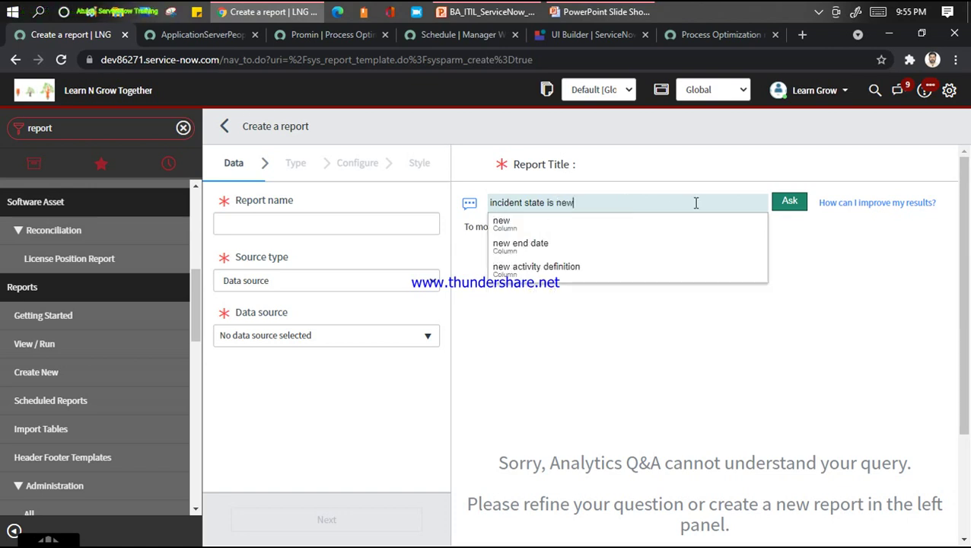
pyautogui.click(512, 233)
pyautogui.click(786, 203)
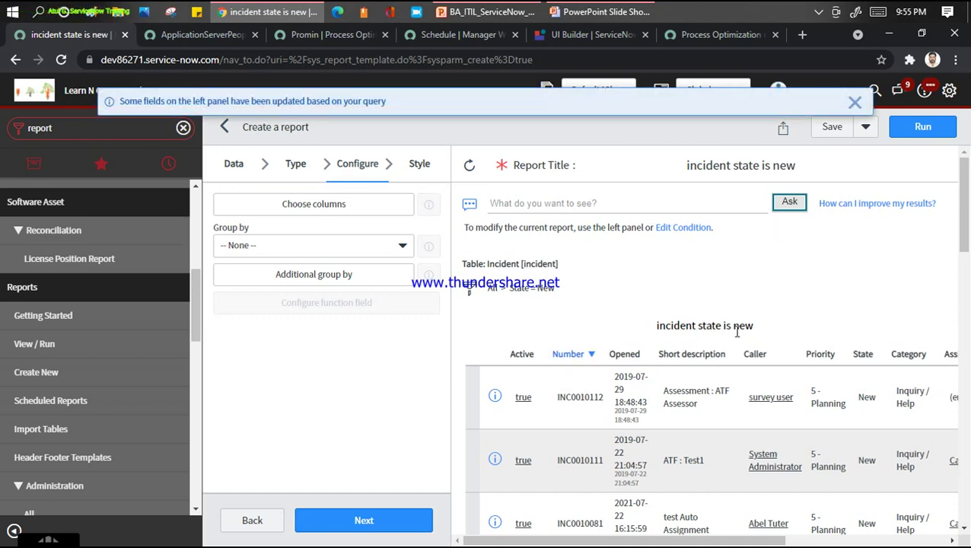
# Check the reports topic on the feature slide and review the generated report's name, source type and table
pyautogui.click(584, 12)
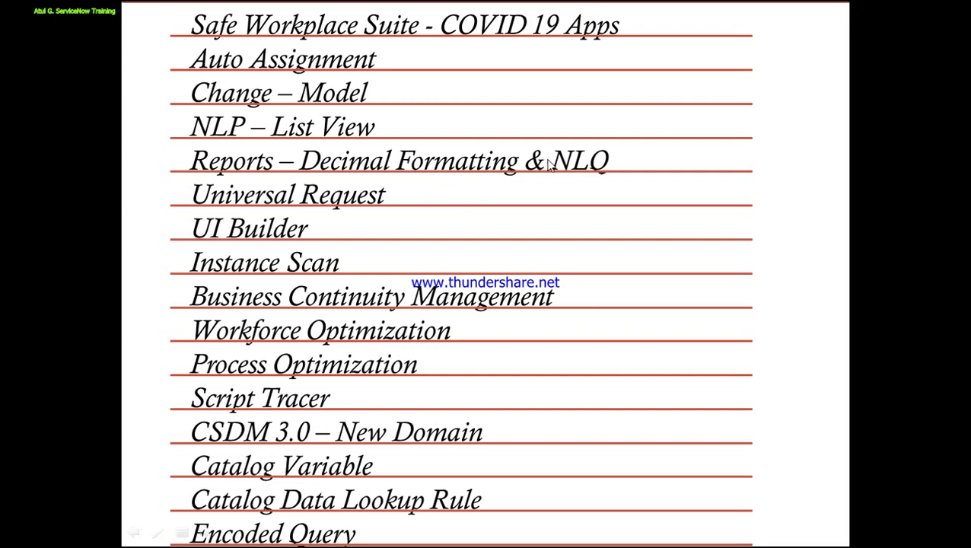
pyautogui.hotkey('alt', 'Tab')
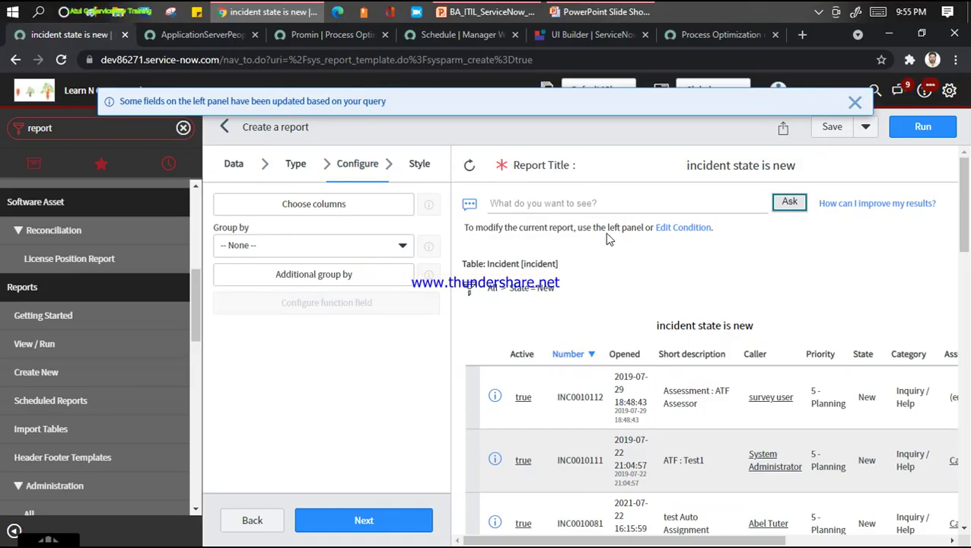
pyautogui.click(232, 166)
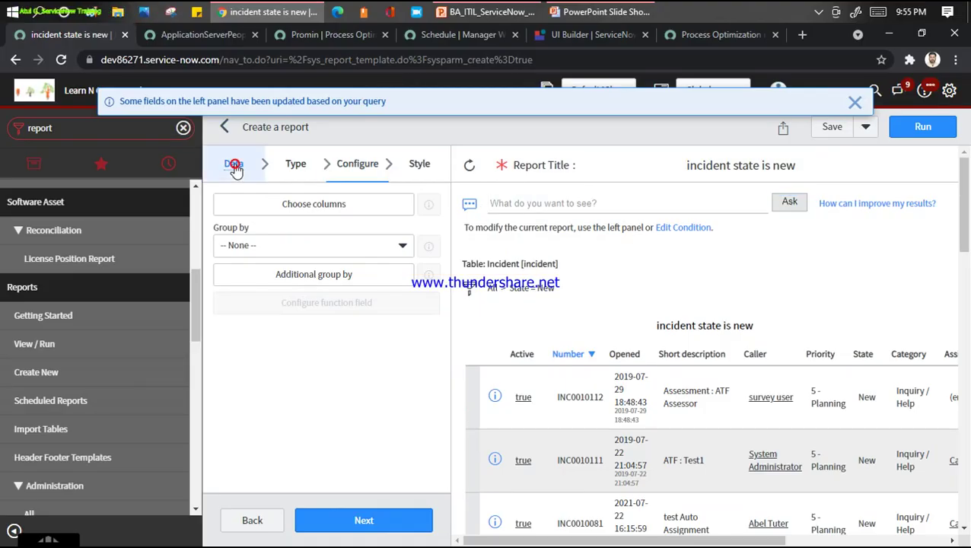
pyautogui.click(245, 169)
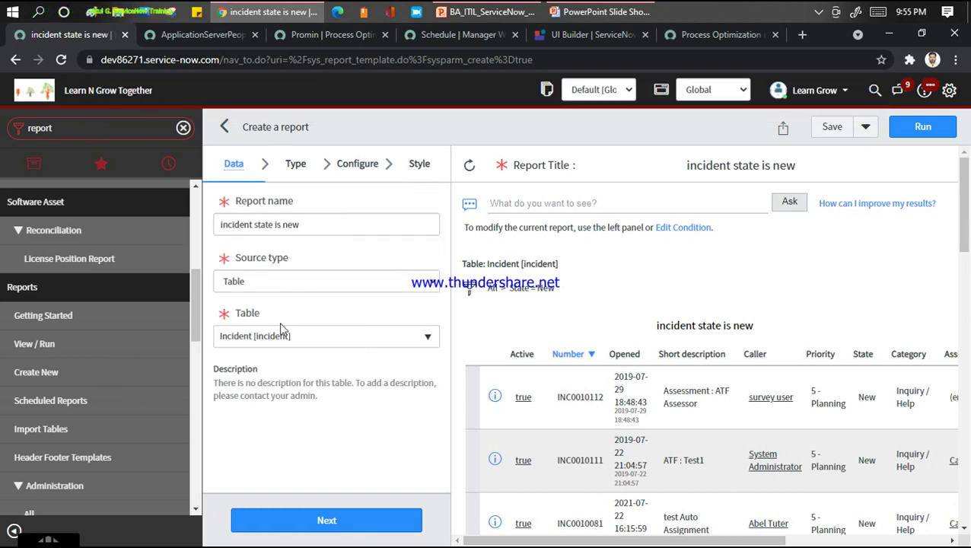
# Filter the report's visualizations by "score" and choose the Single Score type
pyautogui.click(290, 181)
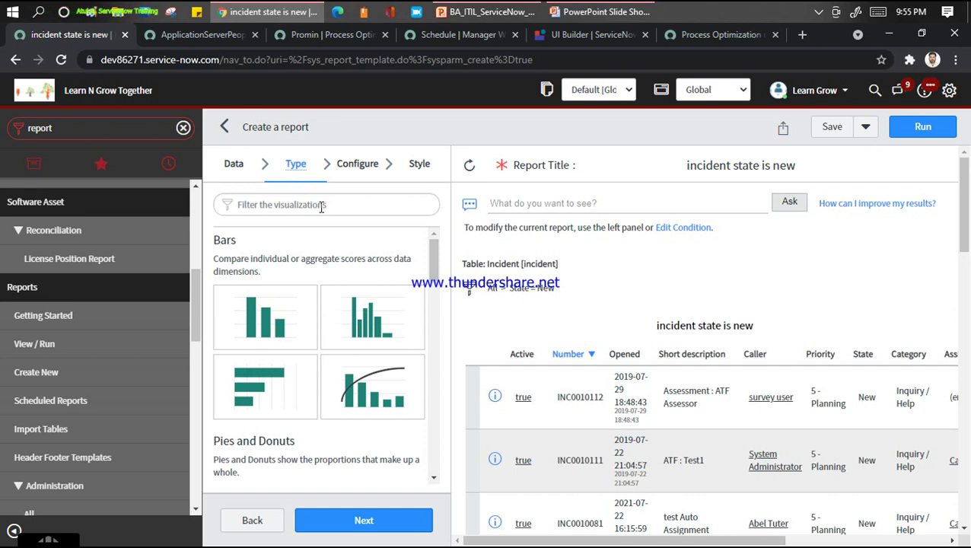
pyautogui.click(601, 11)
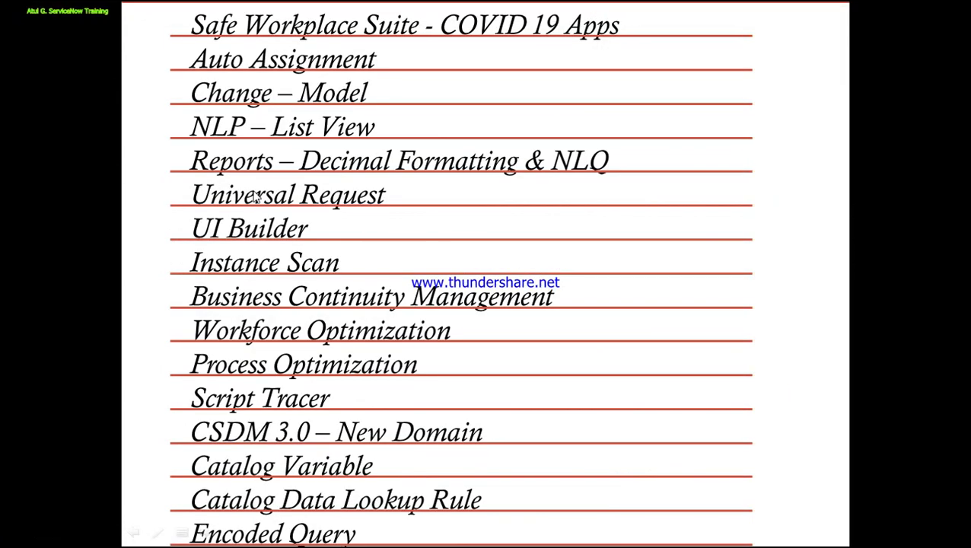
pyautogui.hotkey('alt', 'Tab')
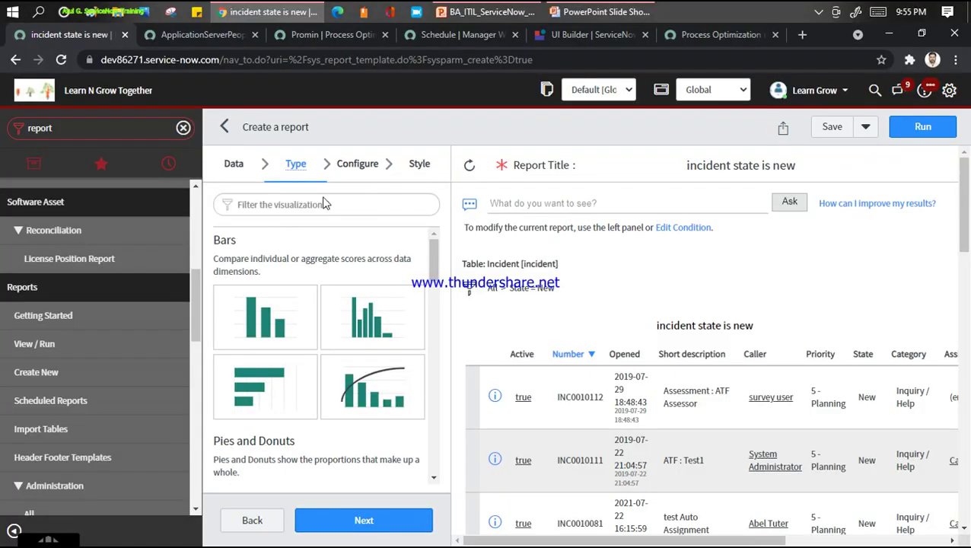
pyautogui.click(415, 204)
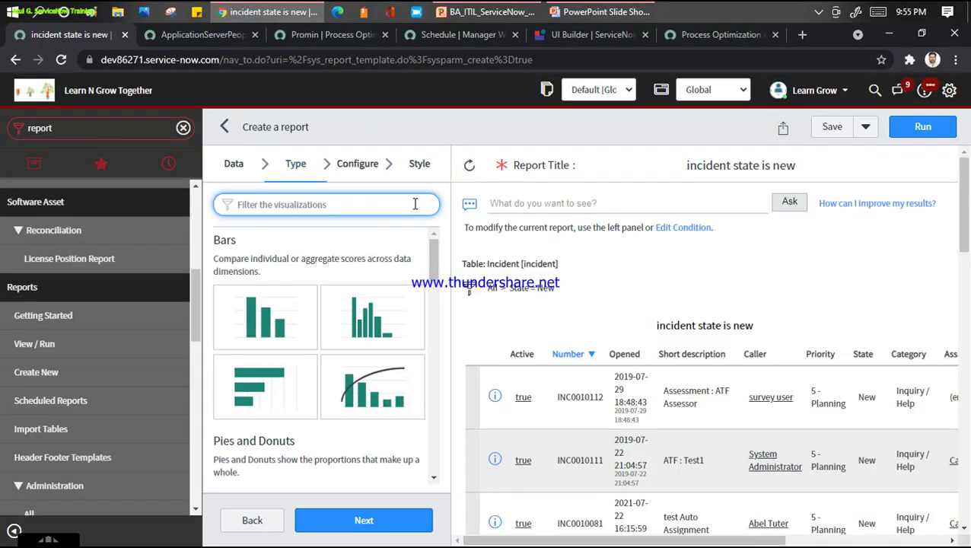
pyautogui.write('score')
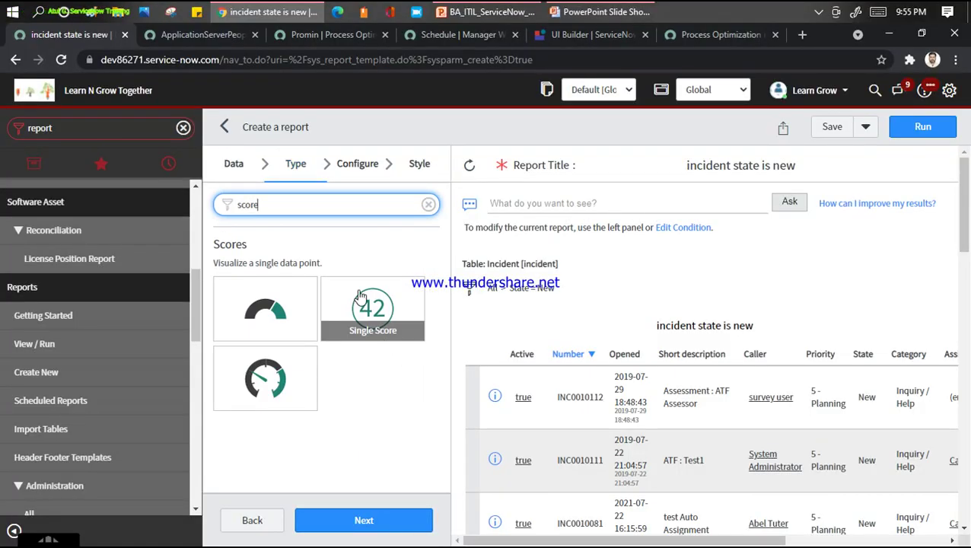
pyautogui.click(358, 293)
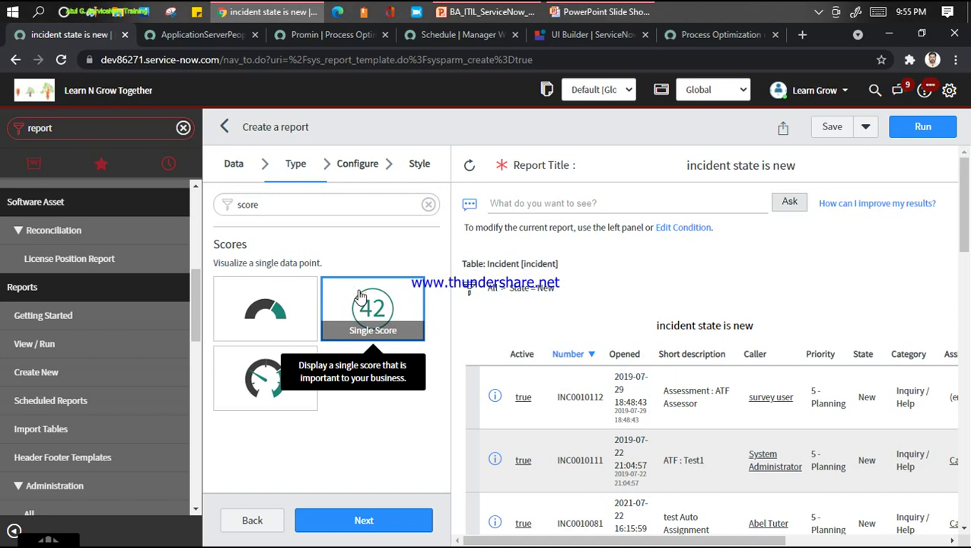
# Run the Single Score report and remove the State = New condition from its filter
pyautogui.click(923, 127)
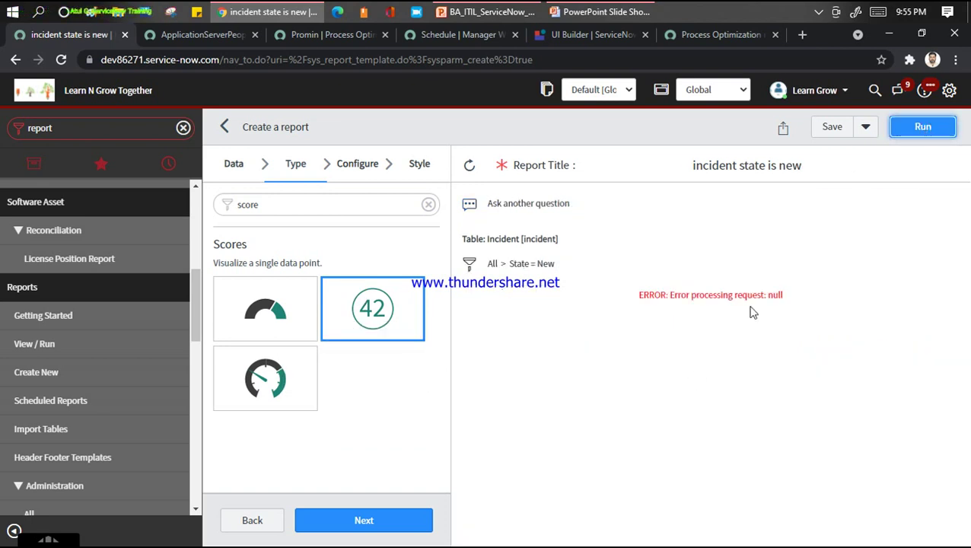
pyautogui.click(496, 264)
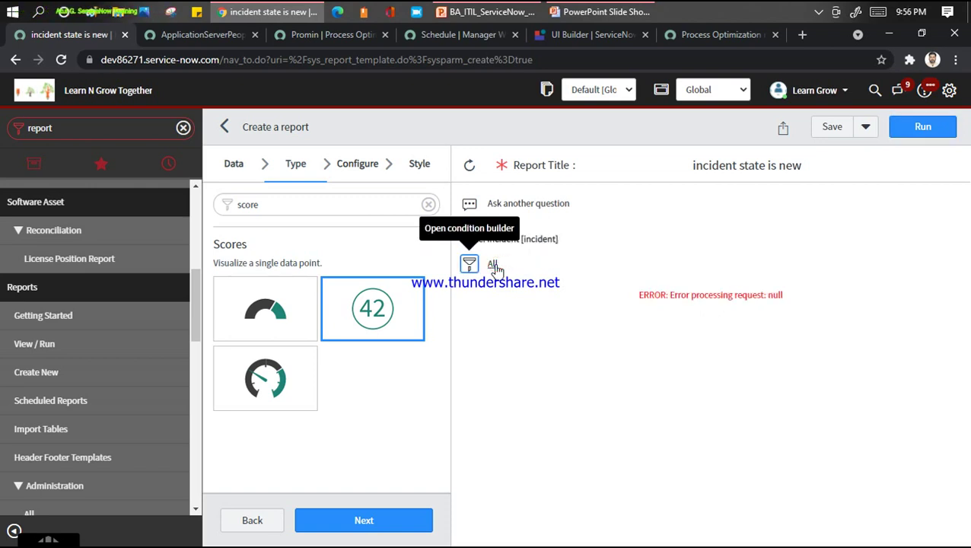
# Filter the visualizations by "score" again and reselect the Single Score type
pyautogui.click(290, 207)
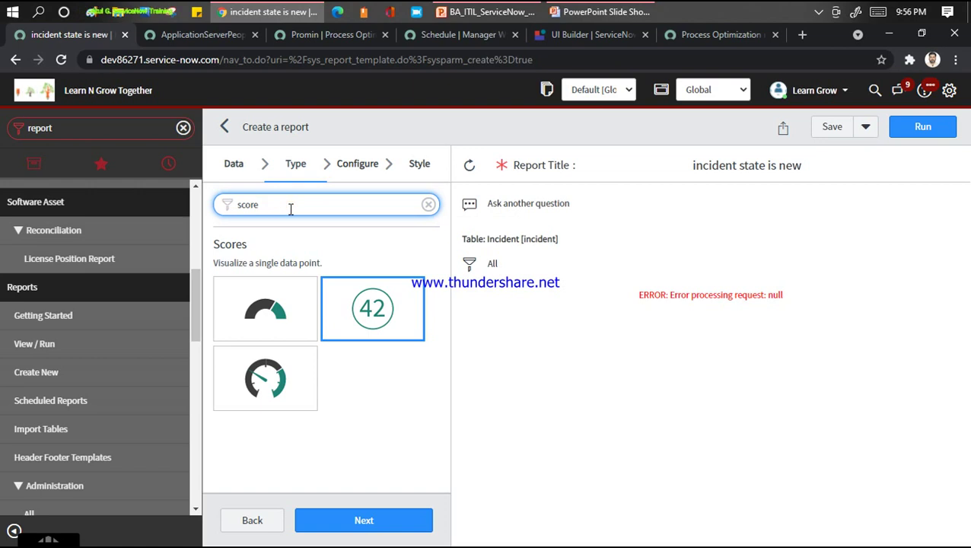
pyautogui.press('BackSpace')
pyautogui.press('BackSpace')
pyautogui.press('BackSpace')
pyautogui.press('BackSpace')
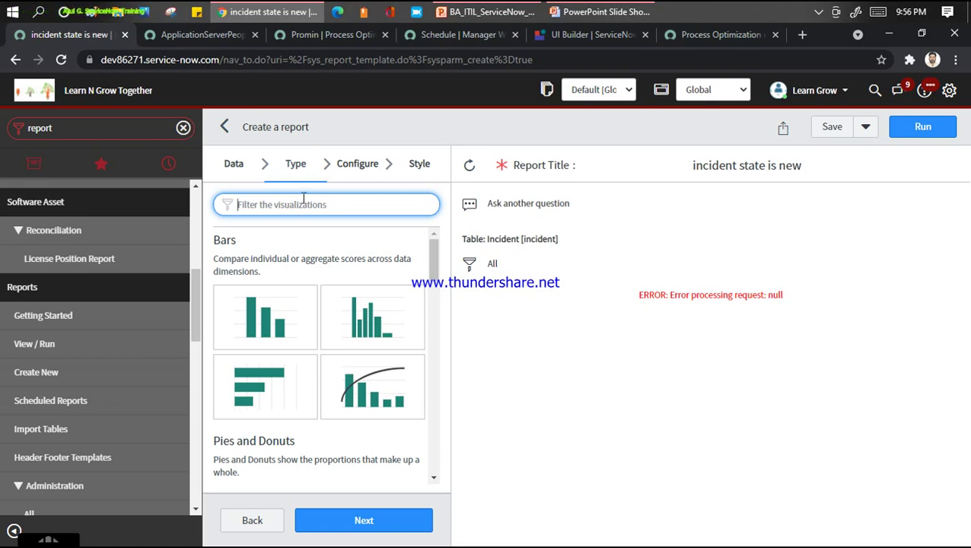
pyautogui.write('niu')
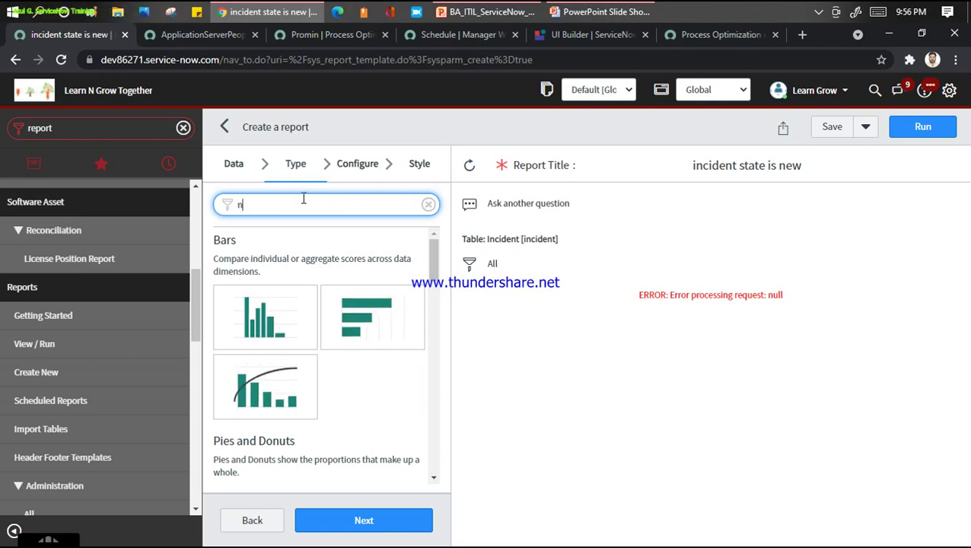
pyautogui.press('BackSpace')
pyautogui.press('BackSpace')
pyautogui.press('BackSpace')
pyautogui.write('sc')
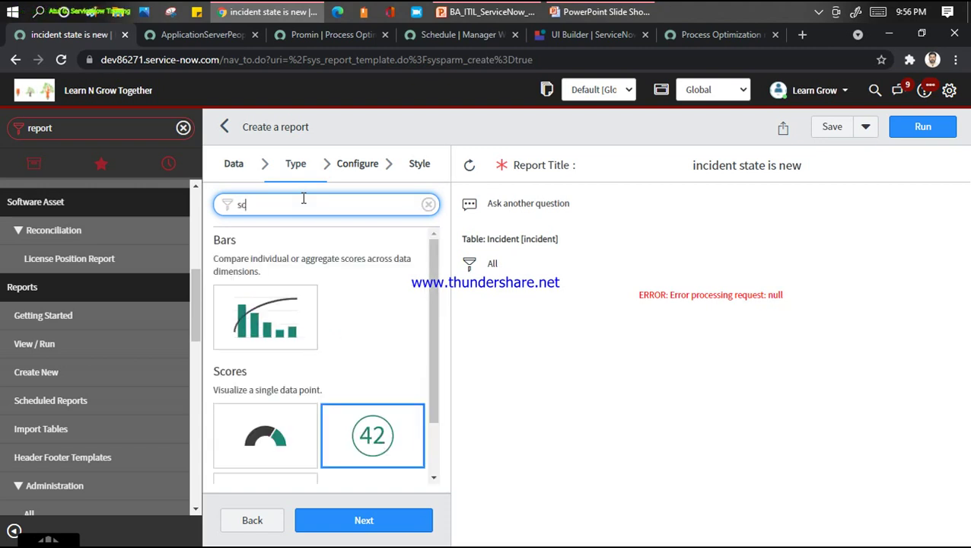
pyautogui.press('BackSpace')
pyautogui.write('ce')
pyautogui.press('BackSpace')
pyautogui.press('BackSpace')
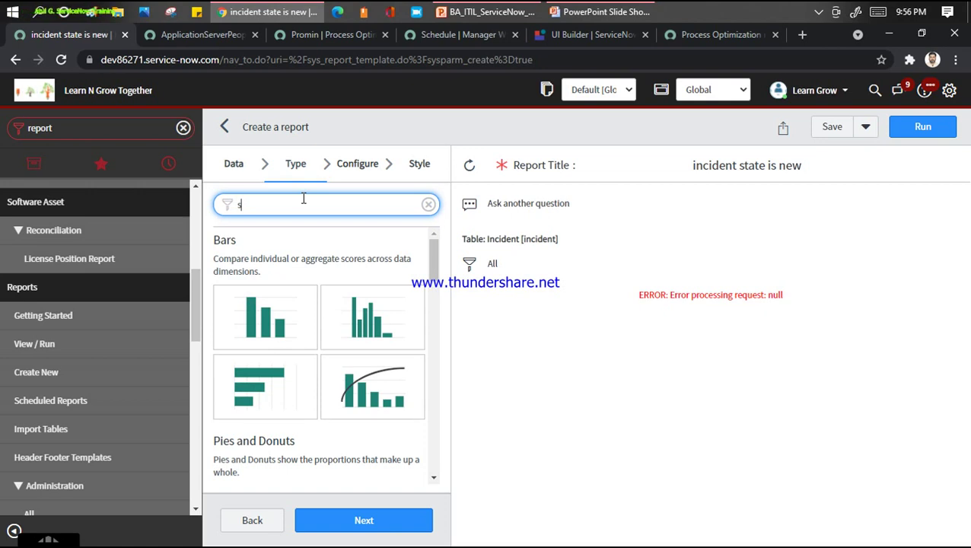
pyautogui.write('core')
pyautogui.click(391, 301)
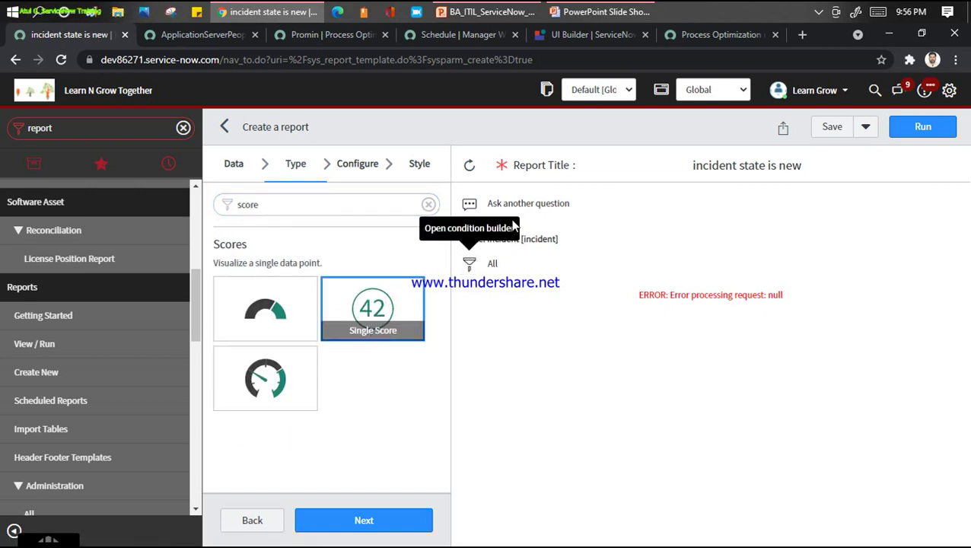
# Set the report's aggregation to Count in its configuration and run the report
pyautogui.click(230, 169)
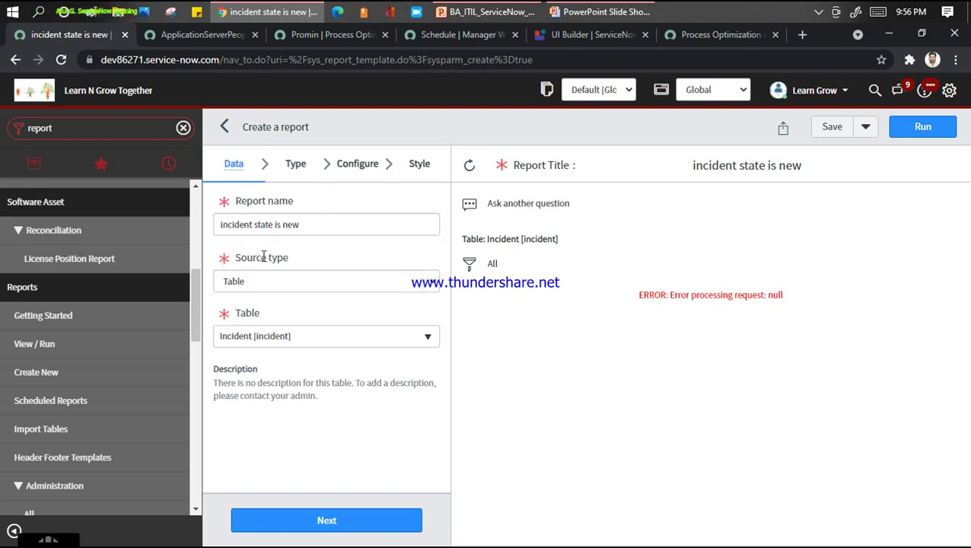
pyautogui.click(297, 172)
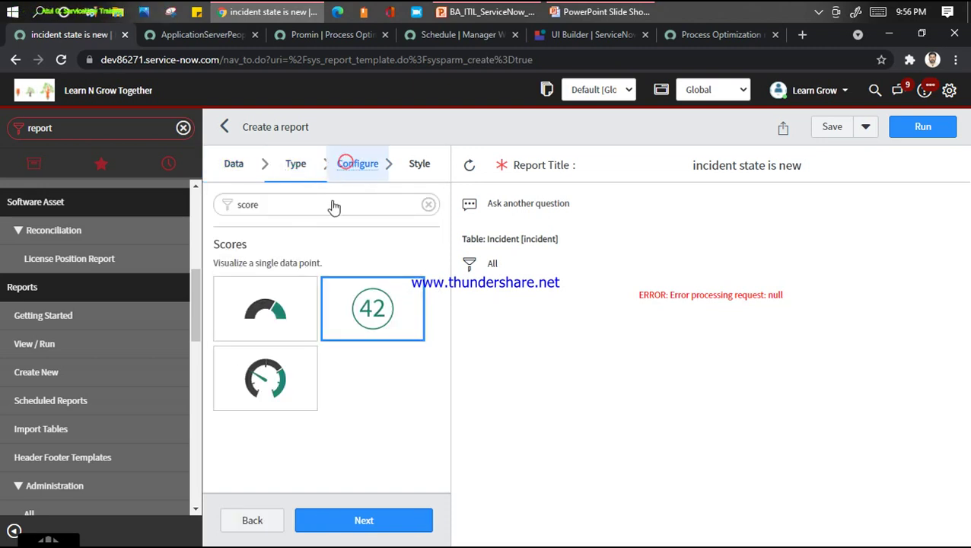
pyautogui.click(356, 176)
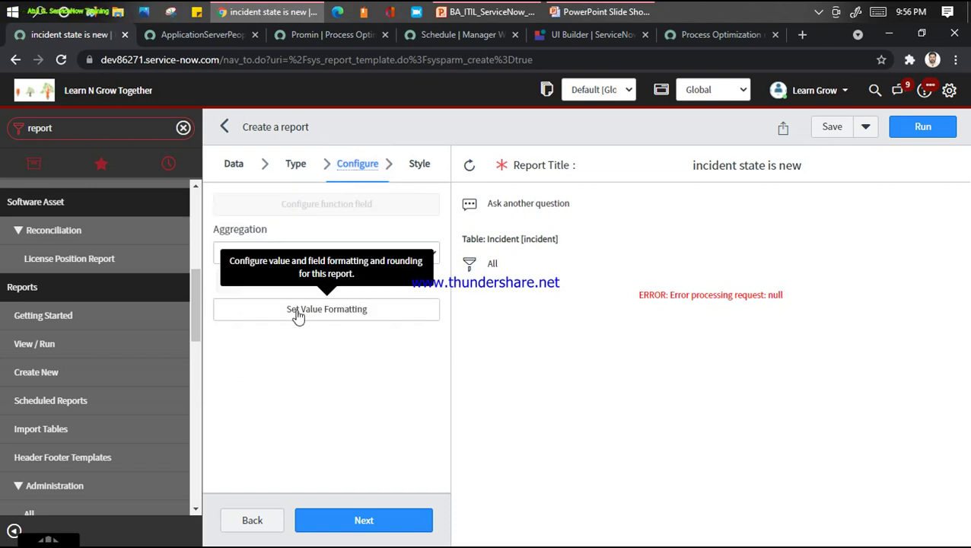
pyautogui.click(339, 252)
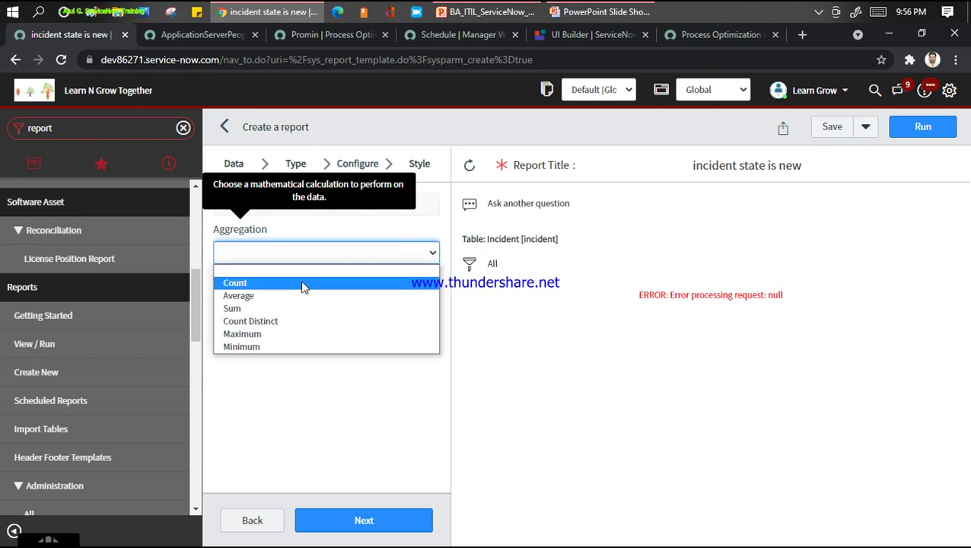
pyautogui.click(302, 284)
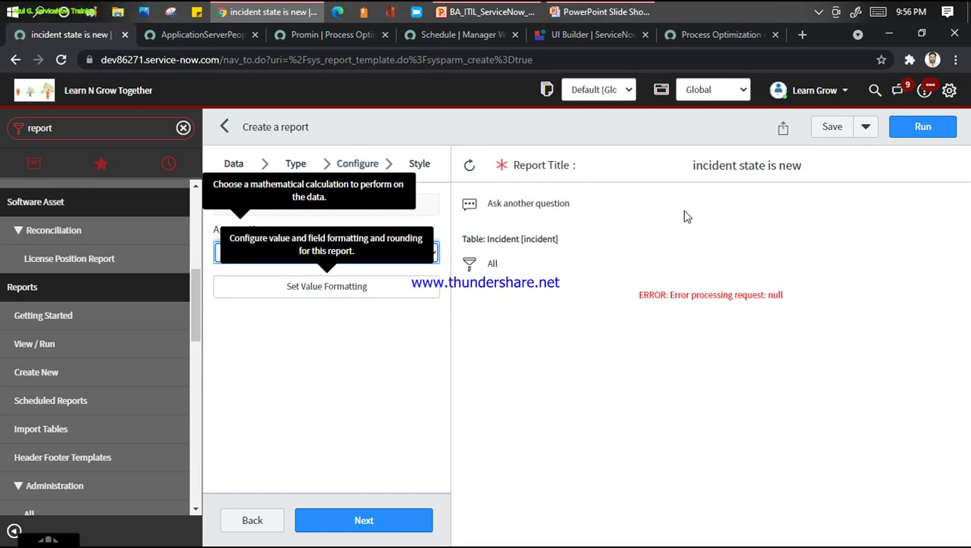
pyautogui.click(930, 131)
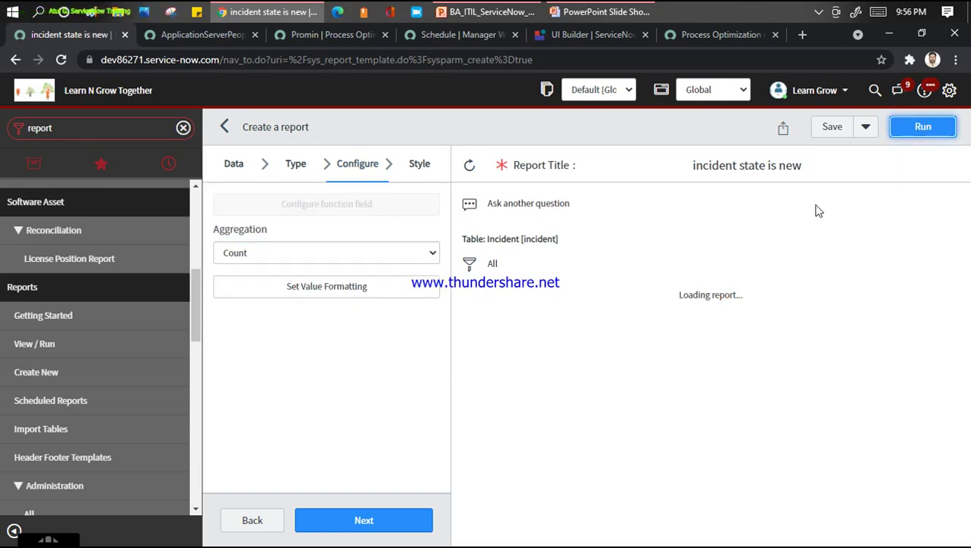
pyautogui.moveTo(693, 347)
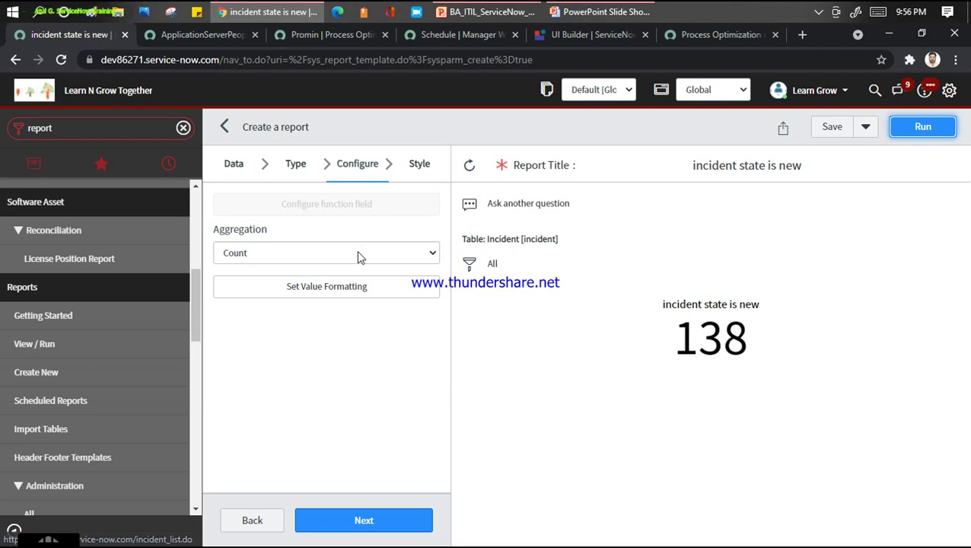
# Run the report with the Average aggregation of Business duration and collapse the navigator to show the full score
pyautogui.click(317, 253)
pyautogui.click(250, 285)
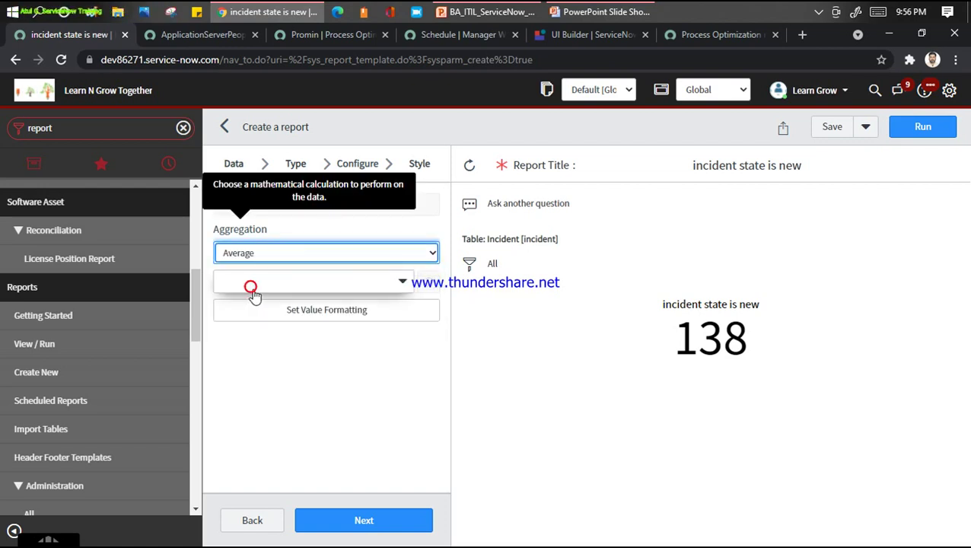
pyautogui.click(928, 131)
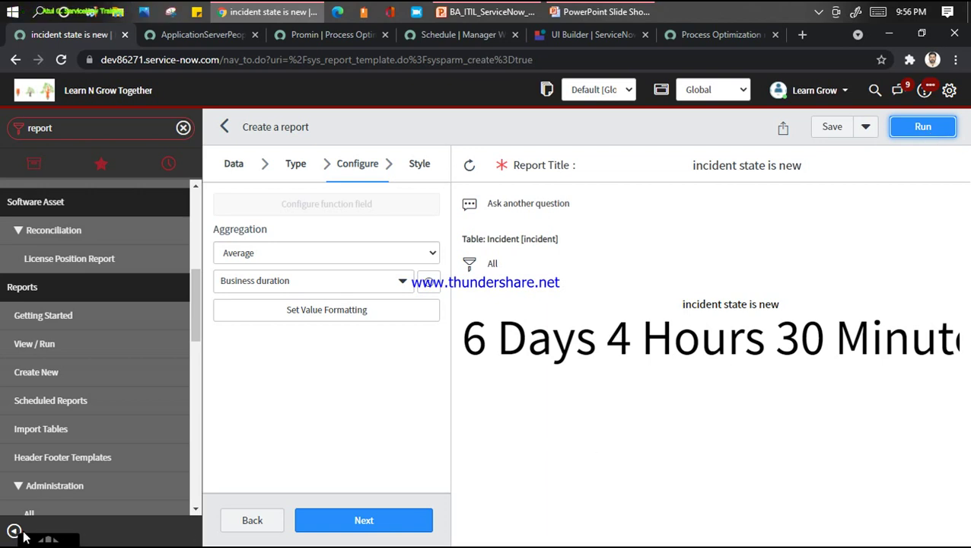
pyautogui.click(14, 530)
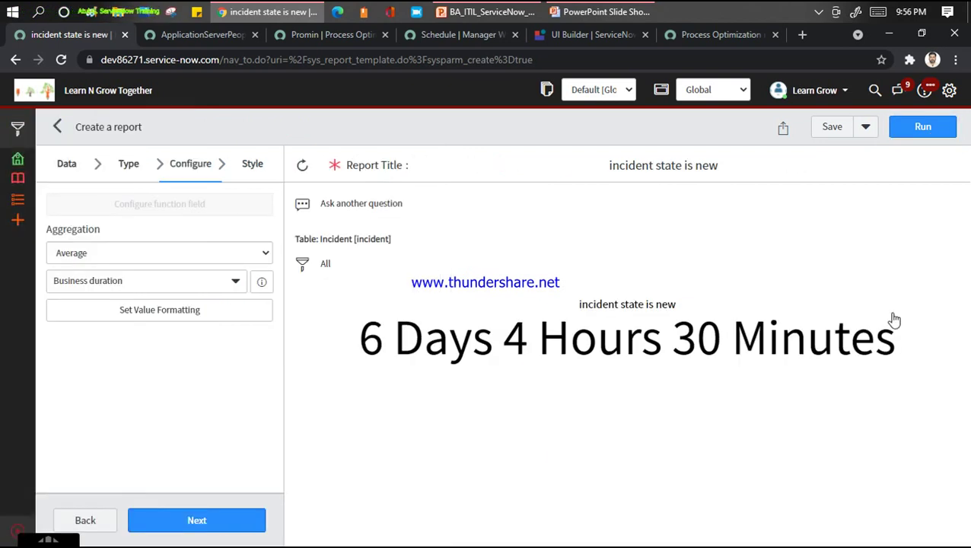
pyautogui.moveTo(891, 320)
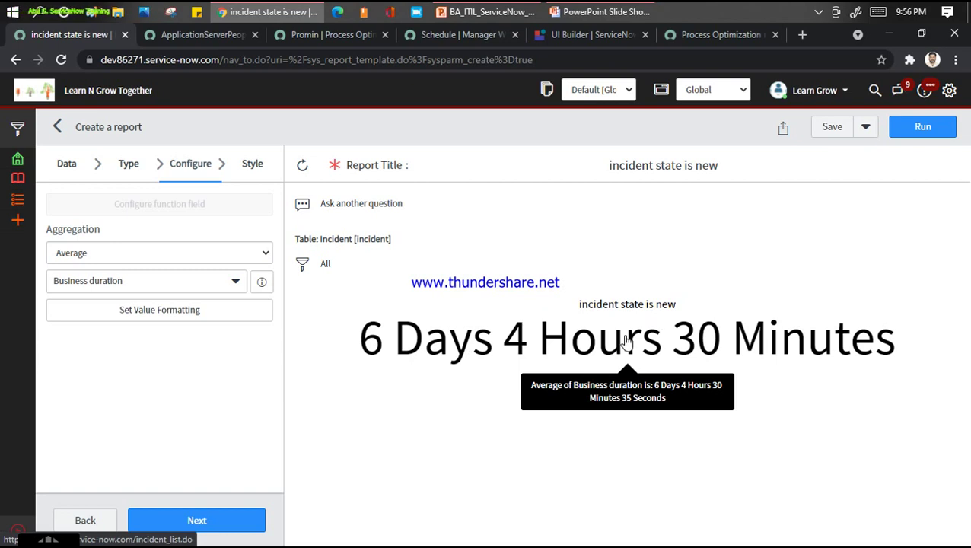
# Try turning off hidden seconds and the original value in the tooltip in the Business duration formatting, and rerun the report
pyautogui.click(130, 311)
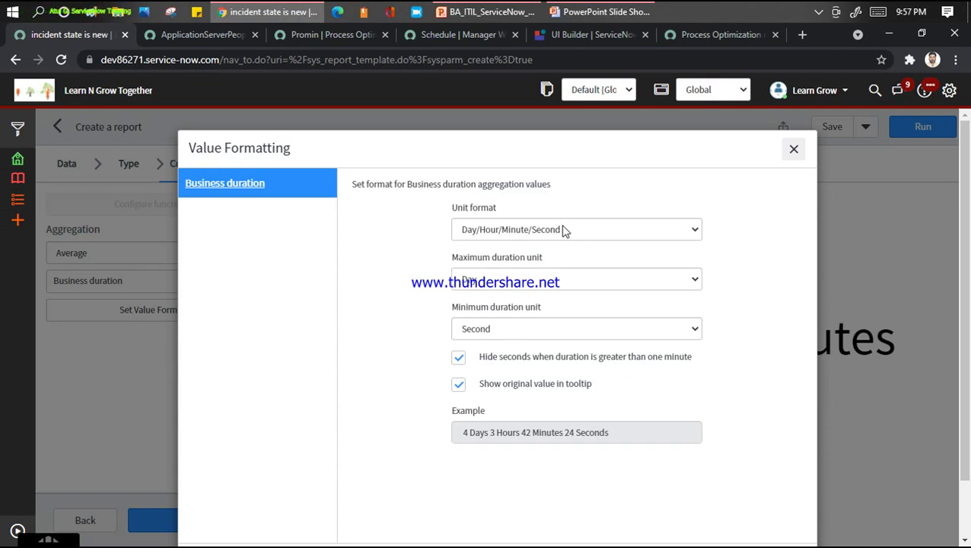
pyautogui.click(459, 388)
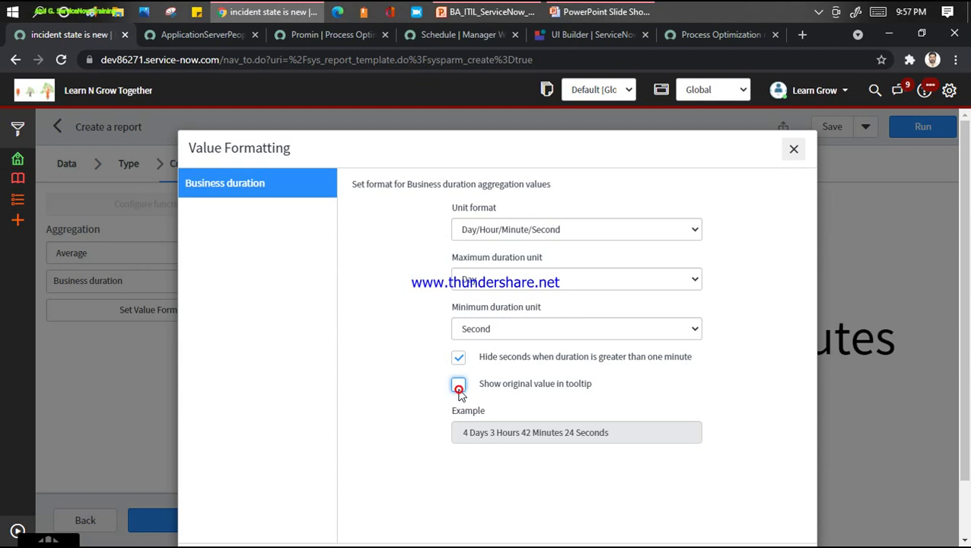
pyautogui.click(459, 358)
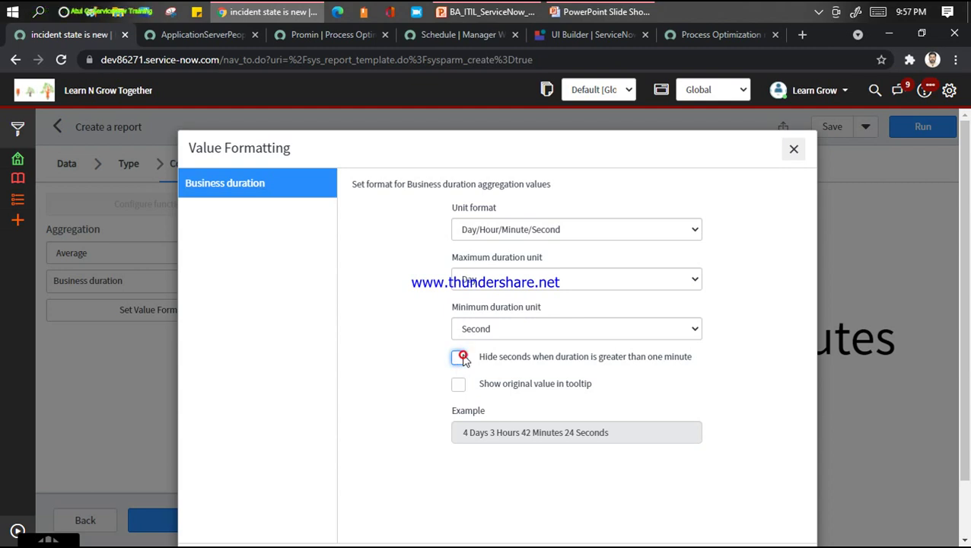
pyautogui.click(794, 151)
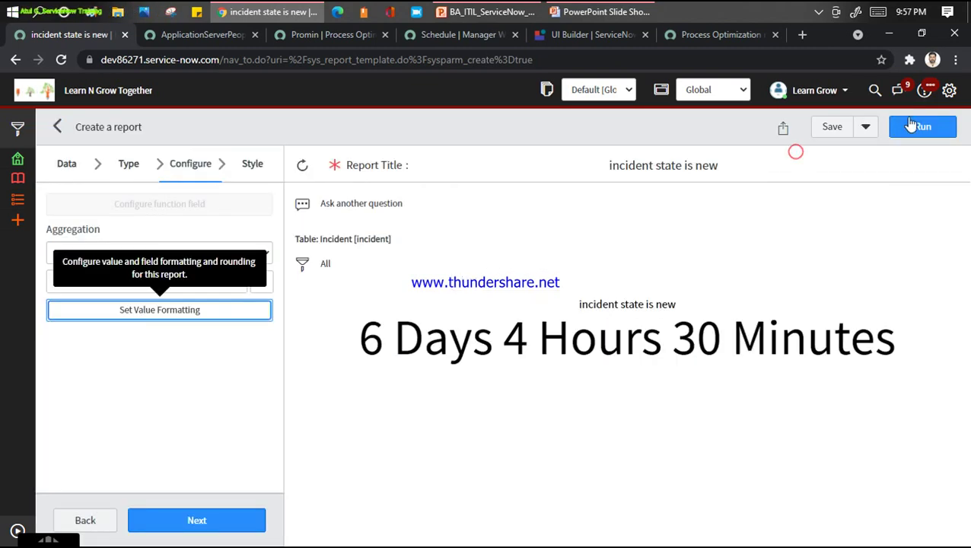
pyautogui.click(921, 126)
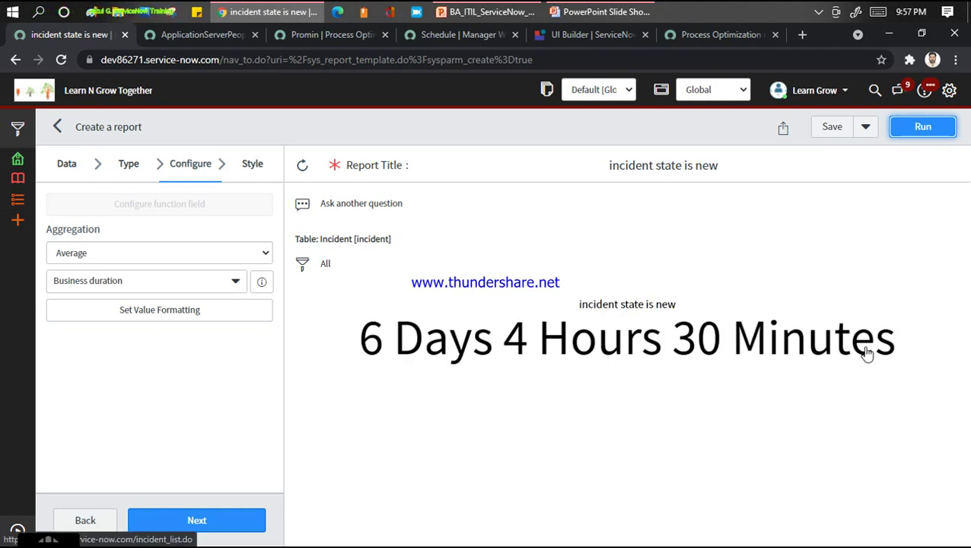
# Change the averaged field to Business resolve time and run the report
pyautogui.click(131, 283)
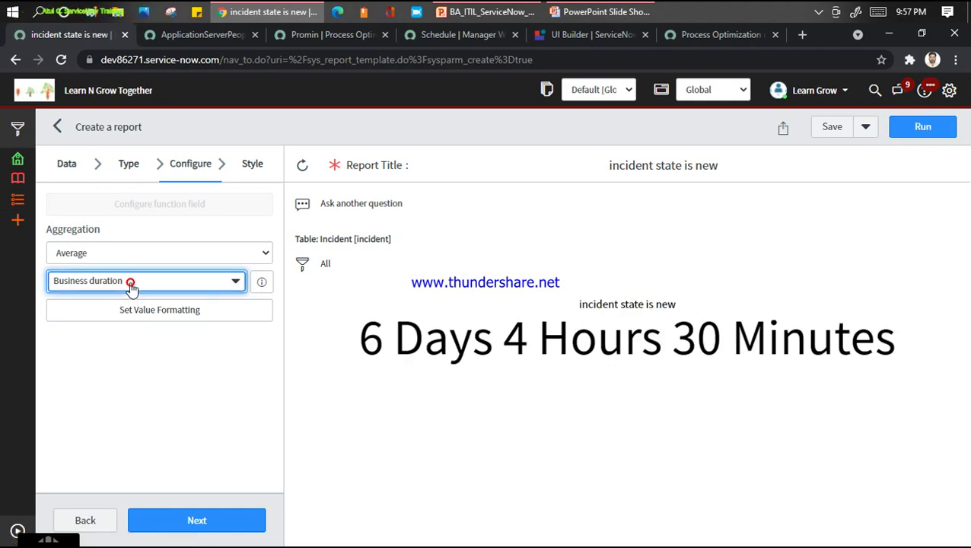
pyautogui.click(132, 286)
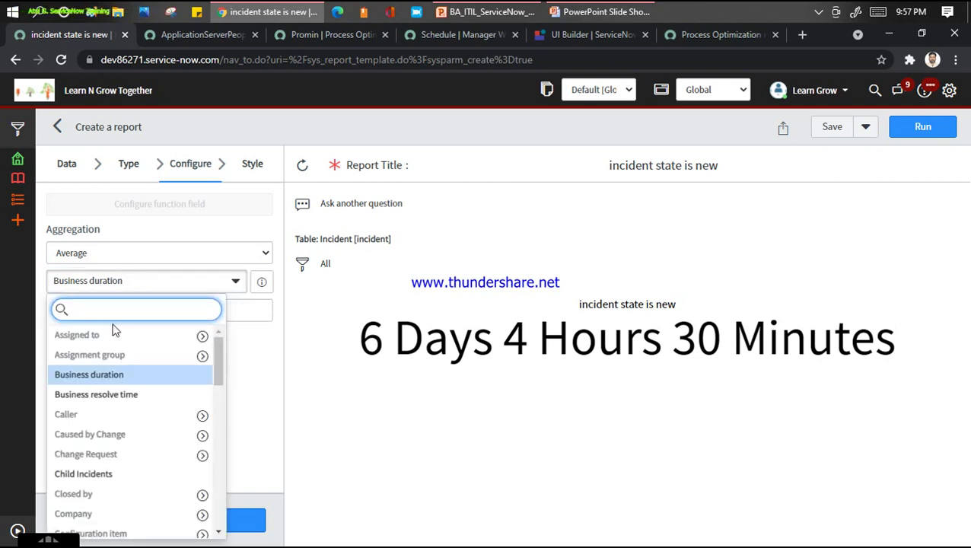
pyautogui.click(83, 394)
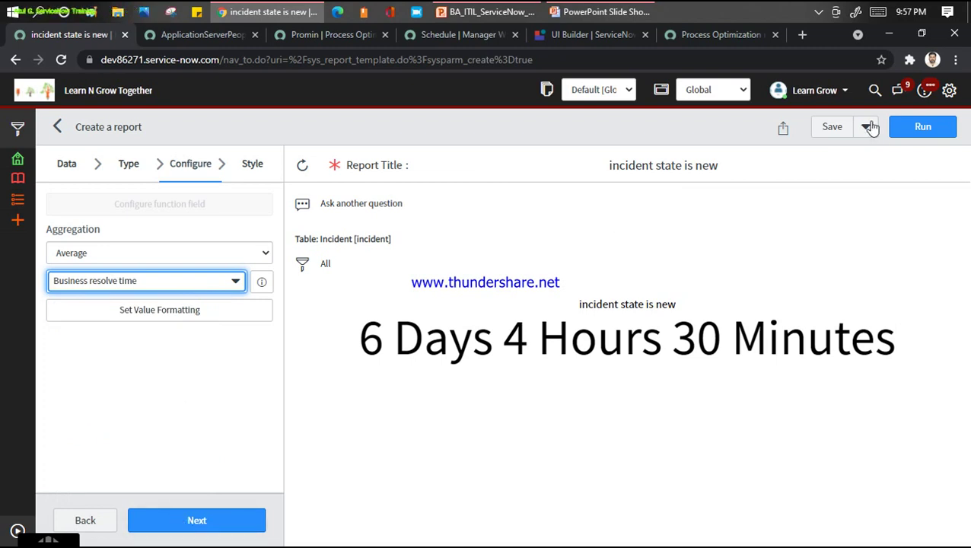
pyautogui.click(922, 137)
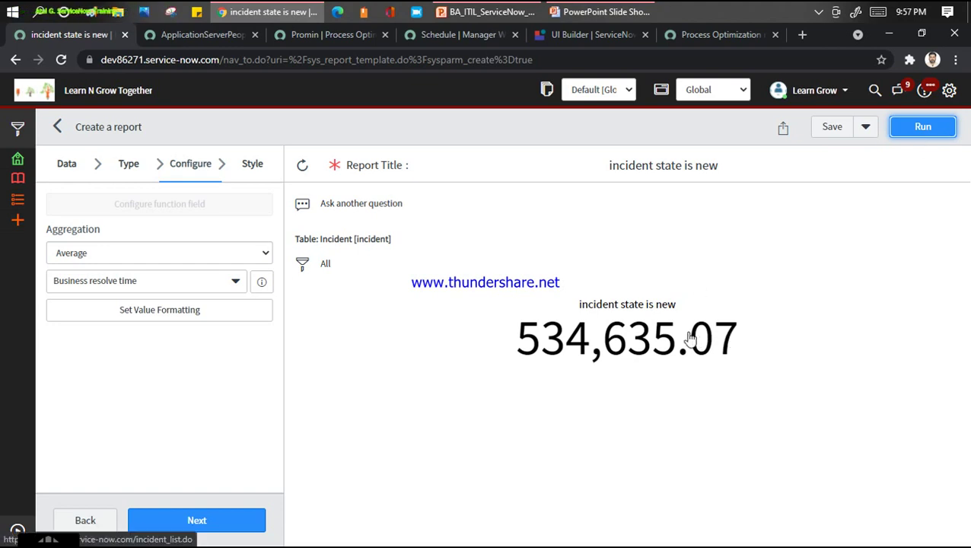
# Try formatting Business resolve time with decimal precision 4, Half up rounding, no thousands separator and abbreviation enabled, and rerun the report
pyautogui.click(154, 318)
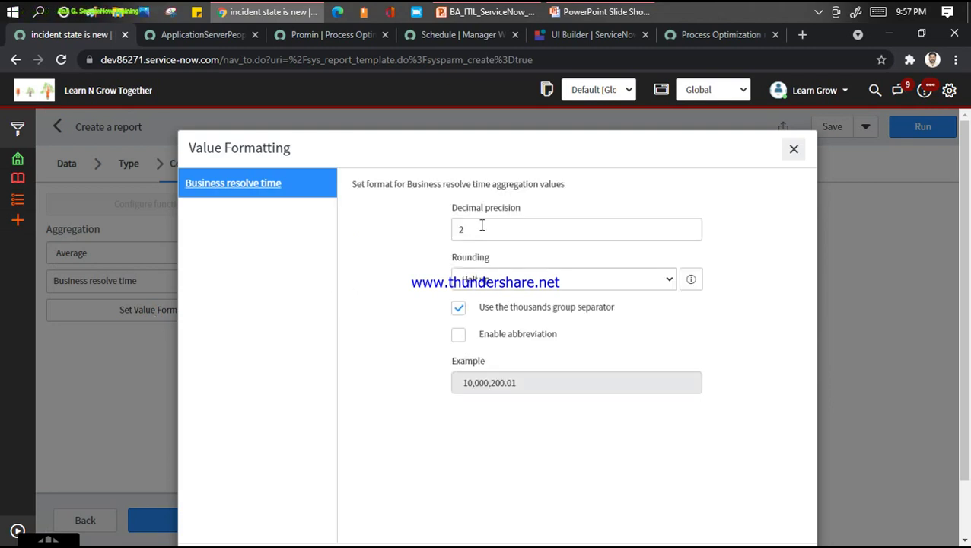
pyautogui.moveTo(464, 228); pyautogui.dragTo(435, 234)
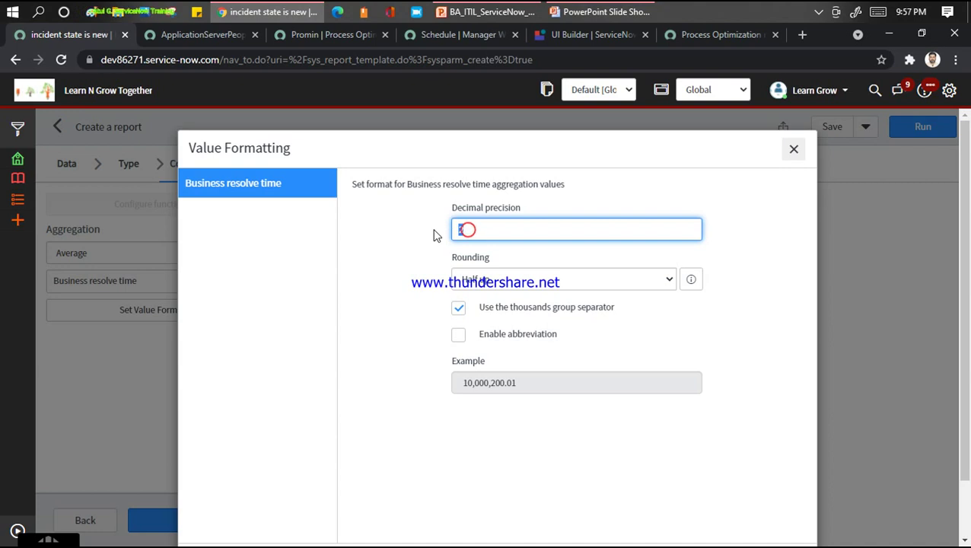
pyautogui.write('4')
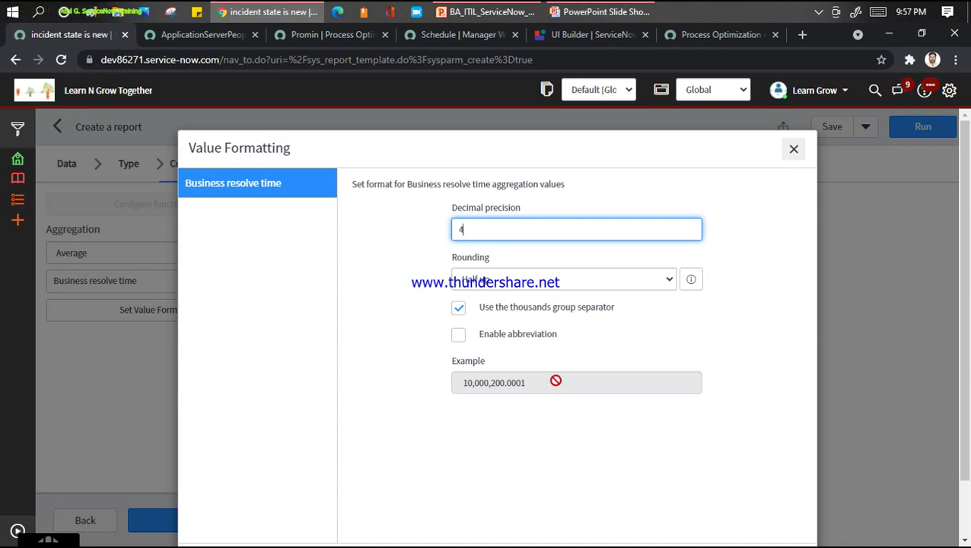
pyautogui.click(527, 285)
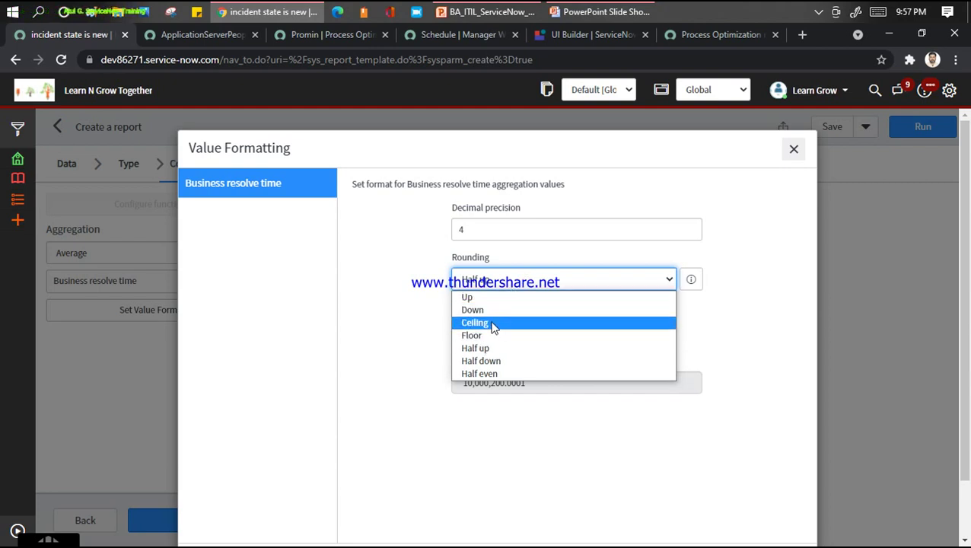
pyautogui.click(486, 348)
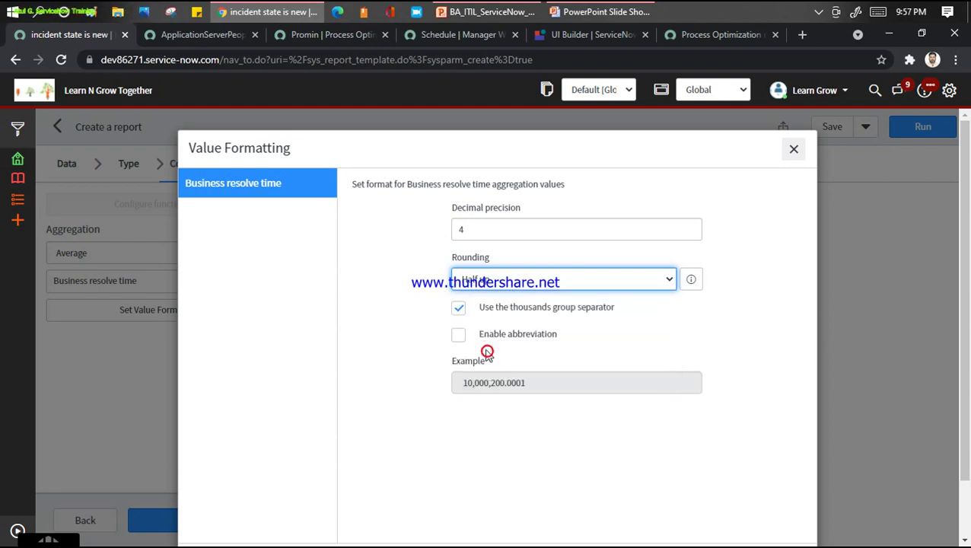
pyautogui.click(457, 309)
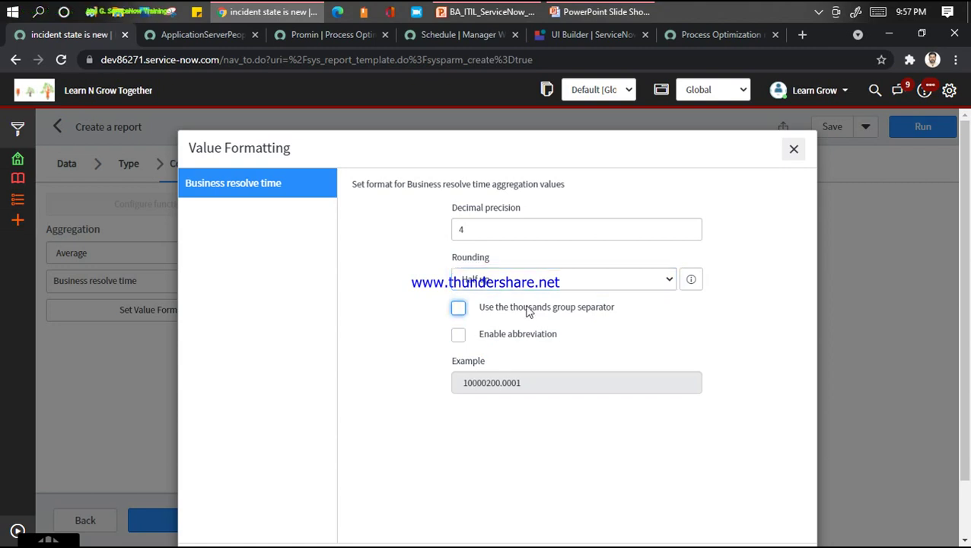
pyautogui.click(458, 335)
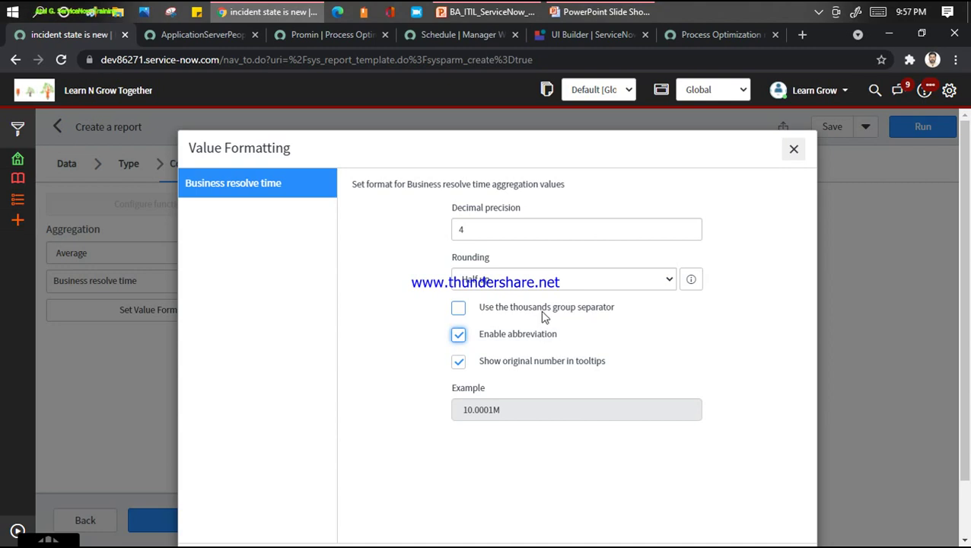
pyautogui.click(493, 410)
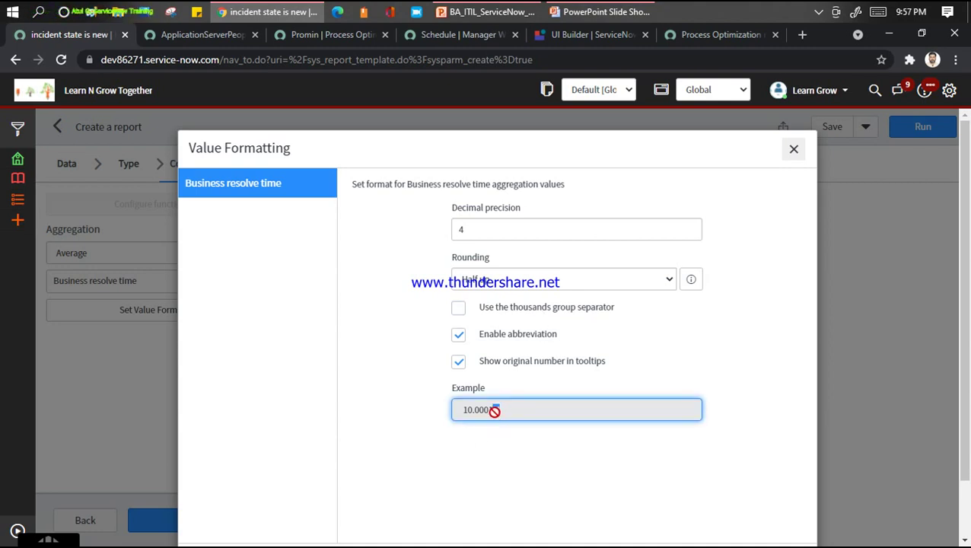
pyautogui.click(794, 150)
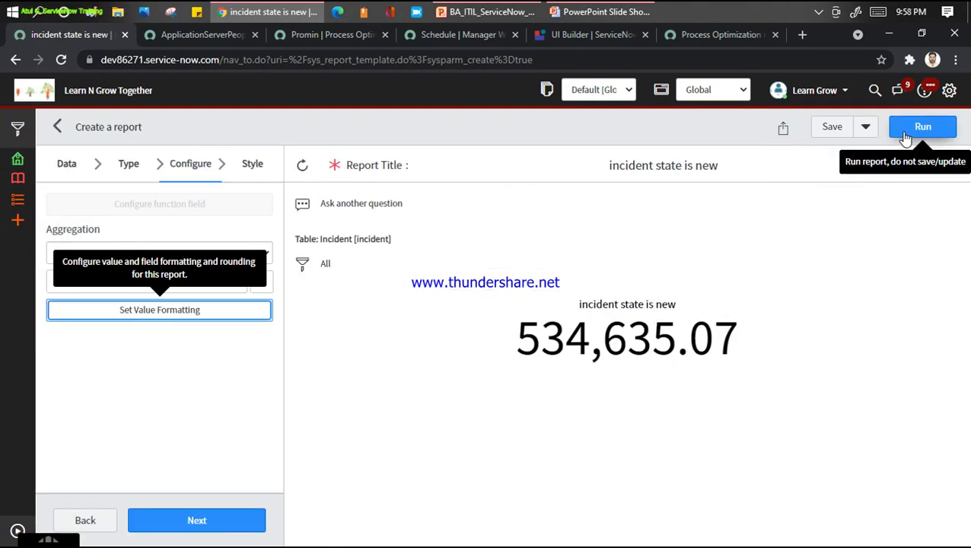
pyautogui.click(904, 134)
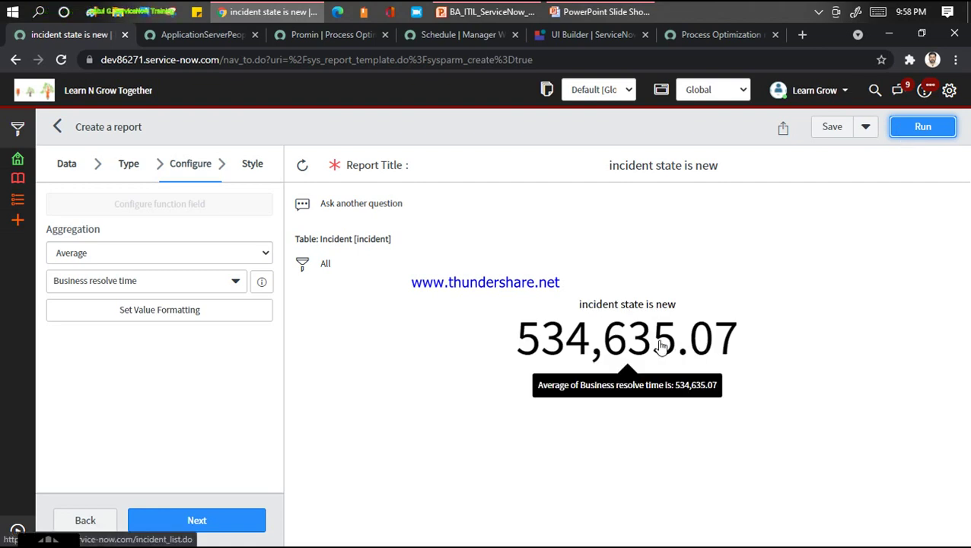
# Enable abbreviation in the Business resolve time value formatting, apply it to the report and inspect the score with its tooltip
pyautogui.click(180, 313)
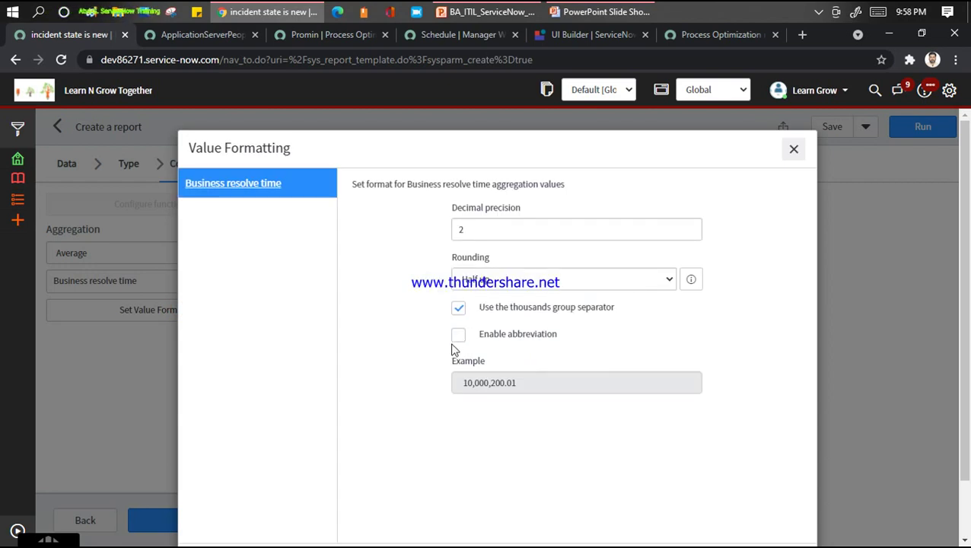
pyautogui.click(458, 336)
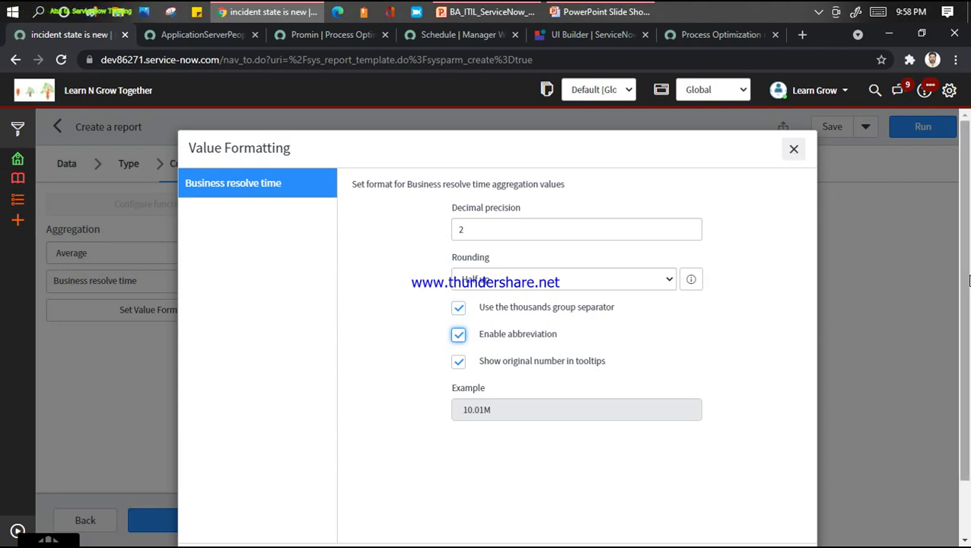
pyautogui.scroll(-2, 966, 281)
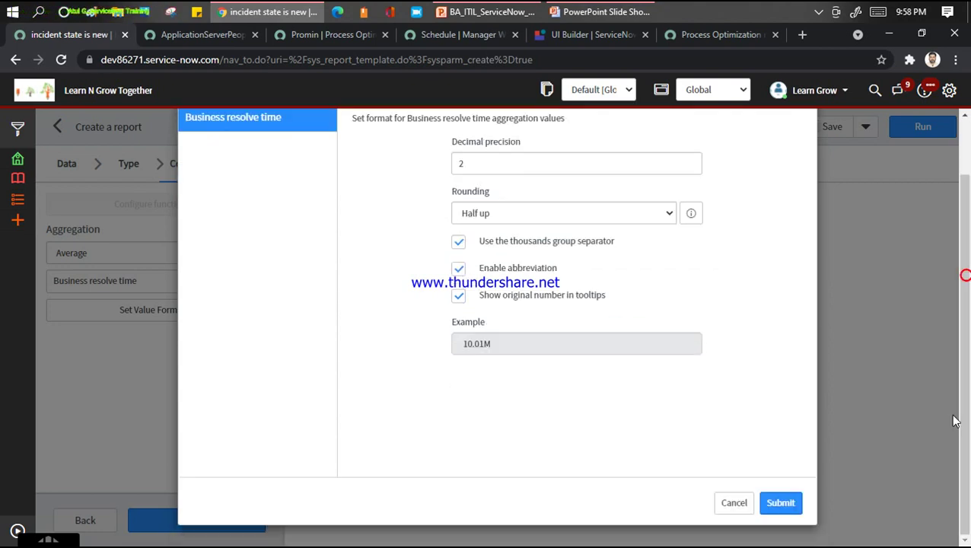
pyautogui.click(776, 508)
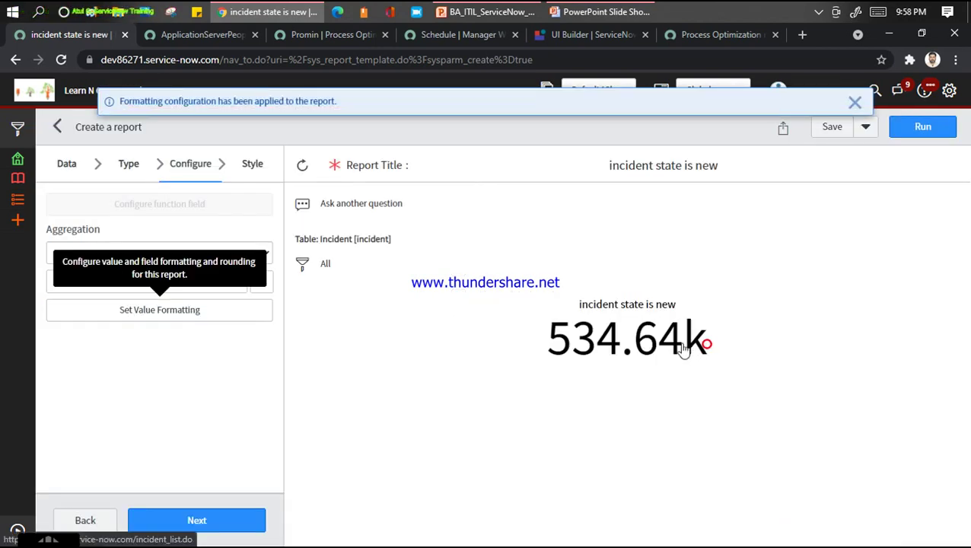
pyautogui.moveTo(631, 346)
pyautogui.moveTo(622, 346); pyautogui.dragTo(715, 342)
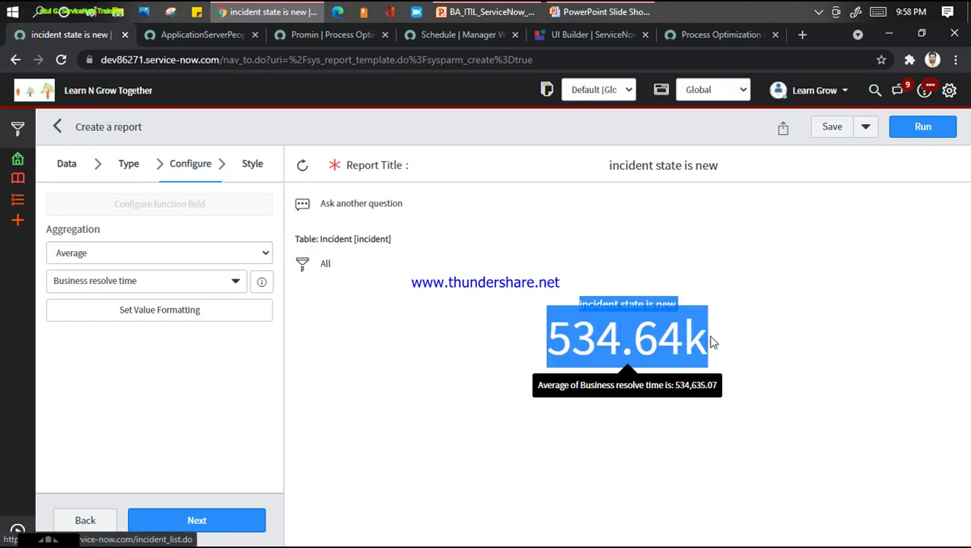
# Consult the feature list in the PowerPoint slide show and return to the report in the browser
pyautogui.click(625, 12)
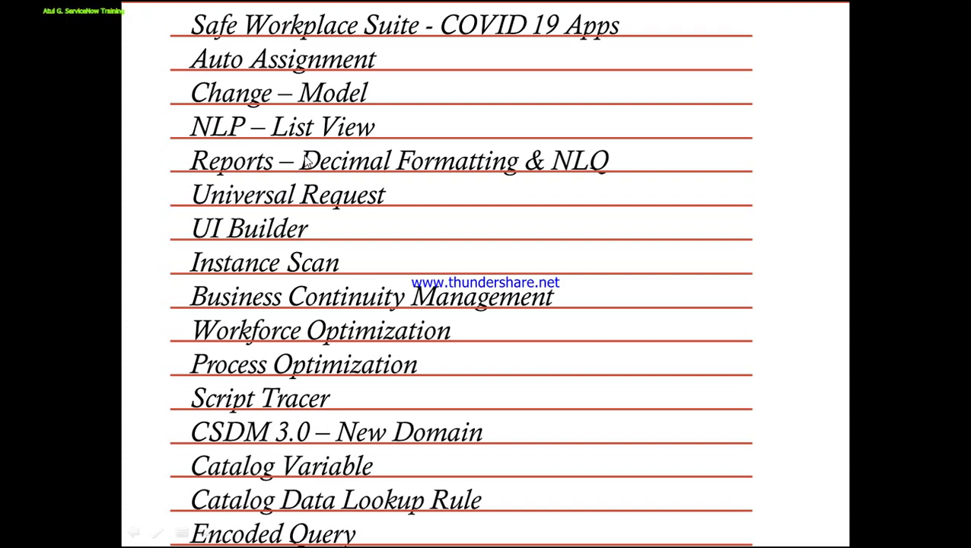
pyautogui.hotkey('alt', 'Tab')
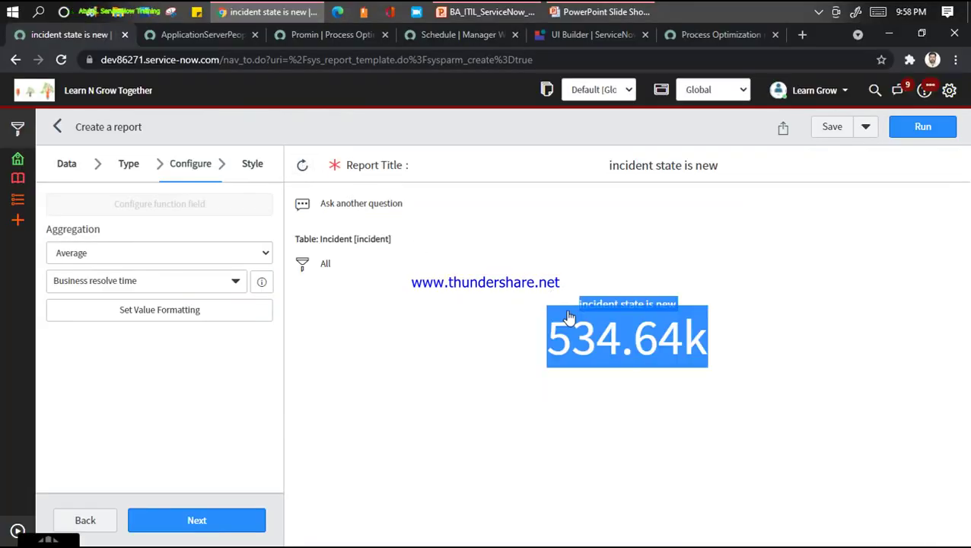
pyautogui.click(852, 294)
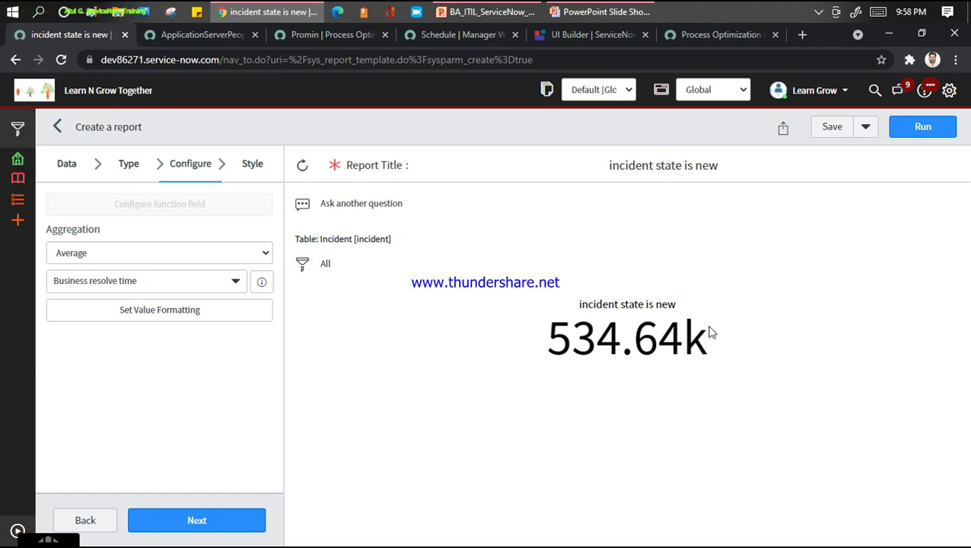
pyautogui.click(600, 11)
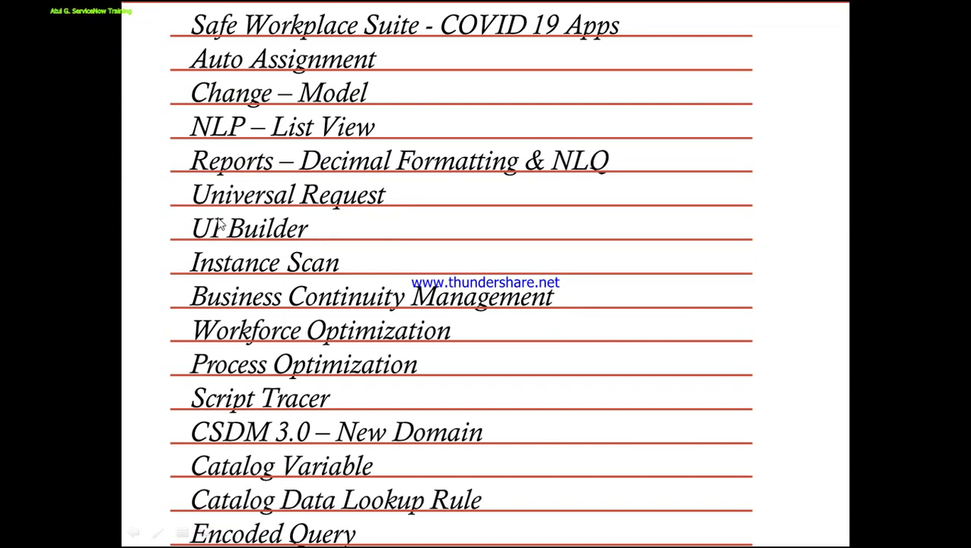
pyautogui.hotkey('alt', 'Tab')
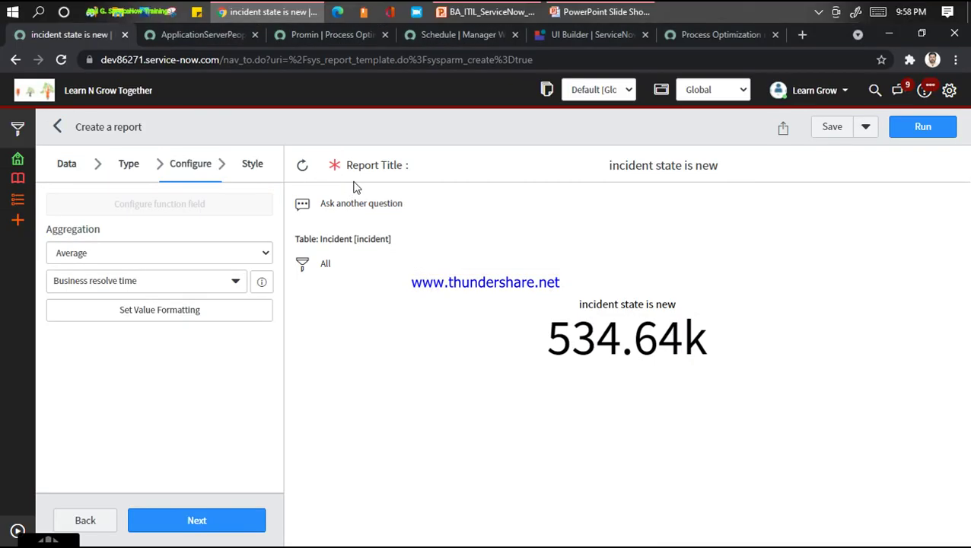
# Expand the navigator, filter it for "universa" and open a new Universal Request record
pyautogui.click(11, 533)
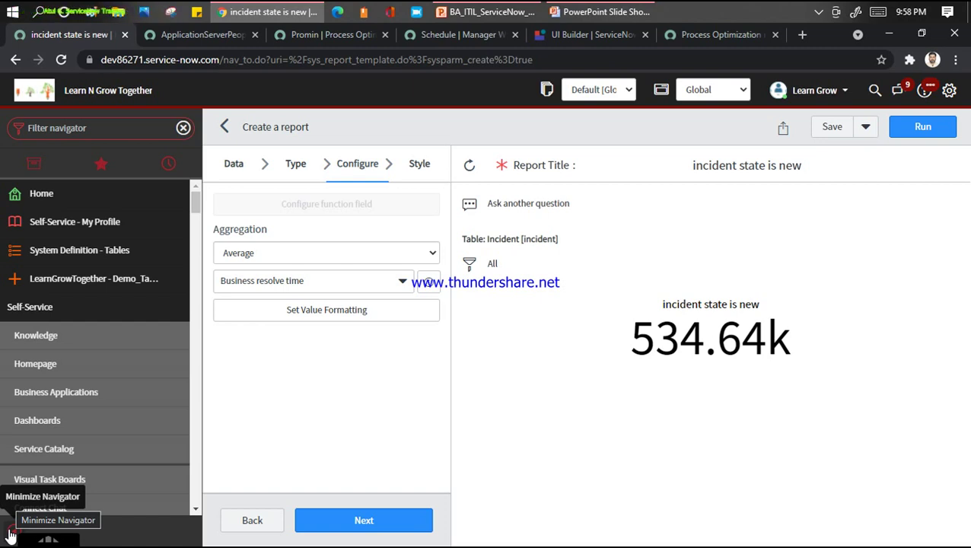
pyautogui.click(115, 132)
pyautogui.write('uni')
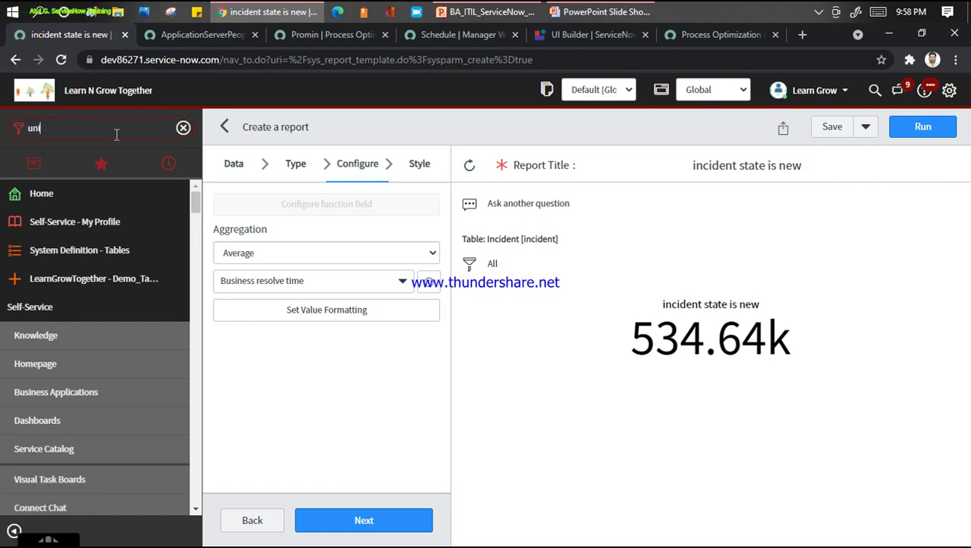
pyautogui.write('versa')
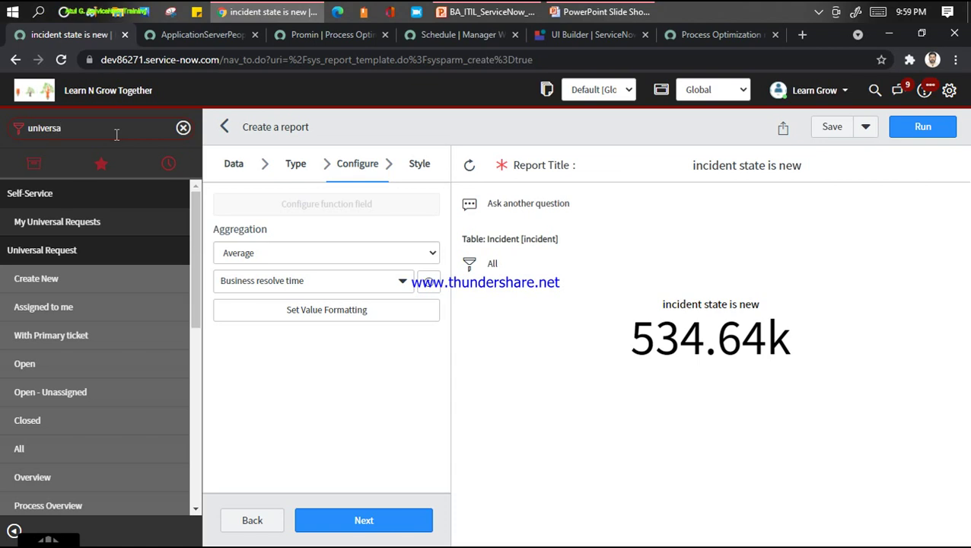
pyautogui.click(48, 292)
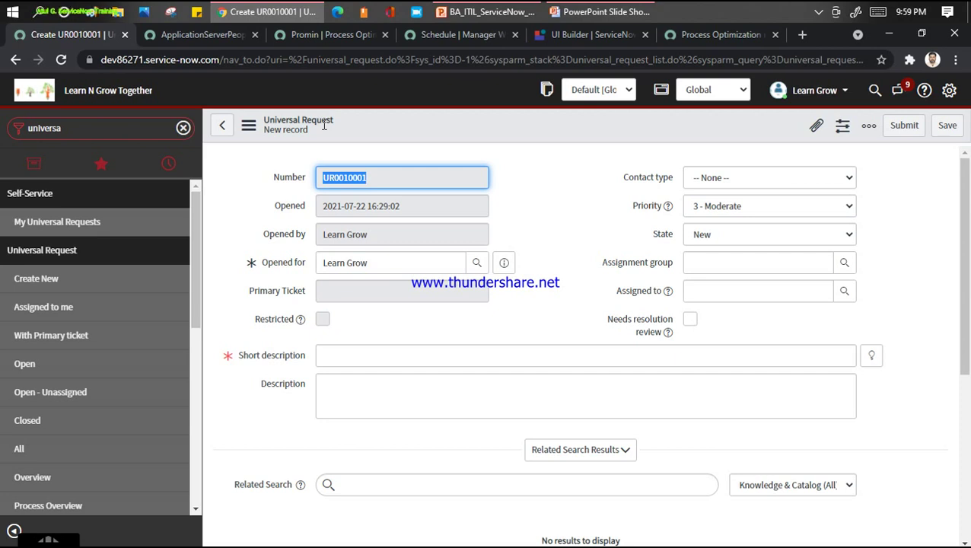
# Save the universal request with the short description "test", try assigning it to yourself and look over the record
pyautogui.click(375, 356)
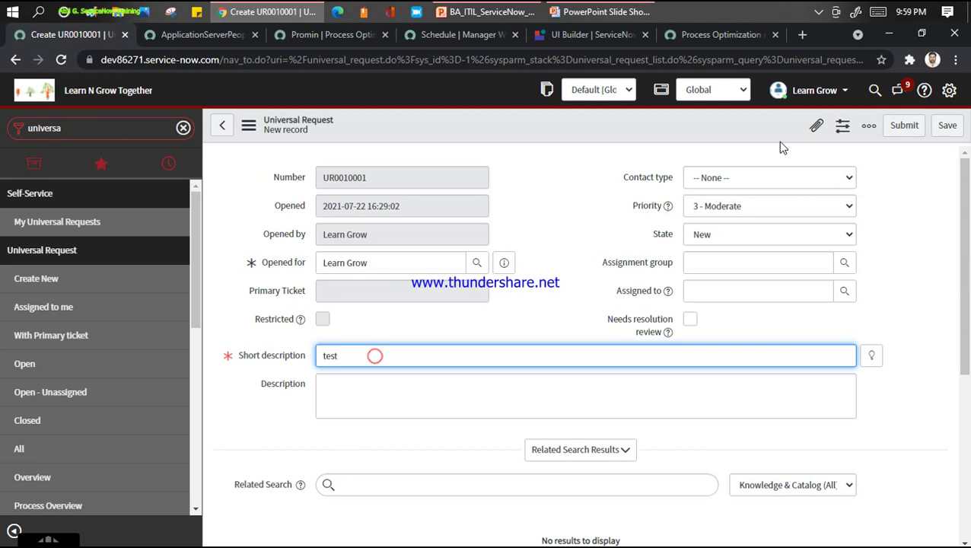
pyautogui.click(951, 130)
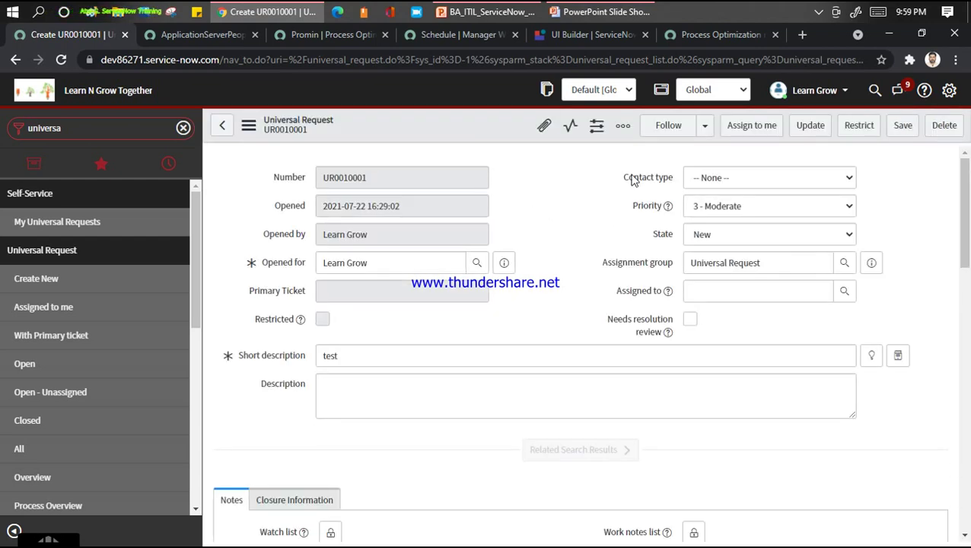
pyautogui.click(748, 126)
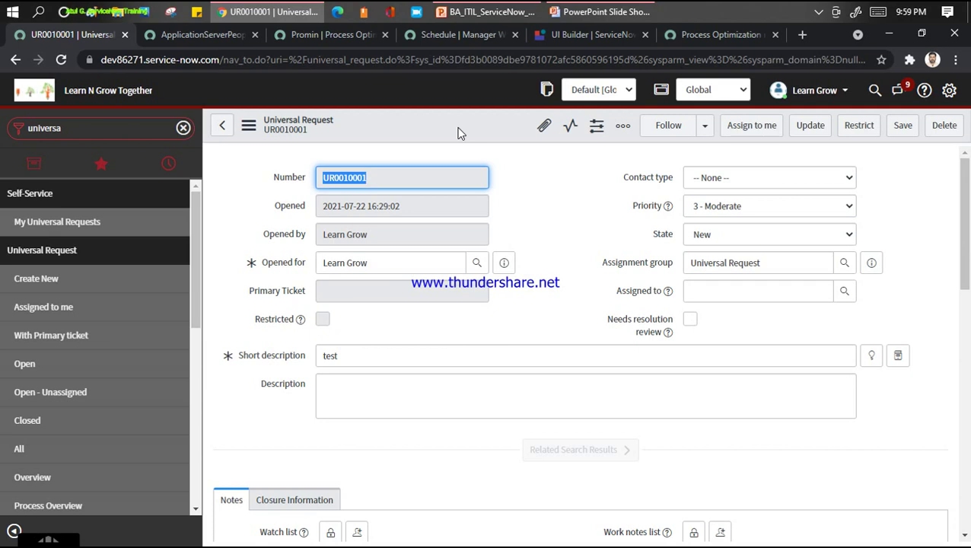
pyautogui.moveTo(966, 196); pyautogui.dragTo(947, 216)
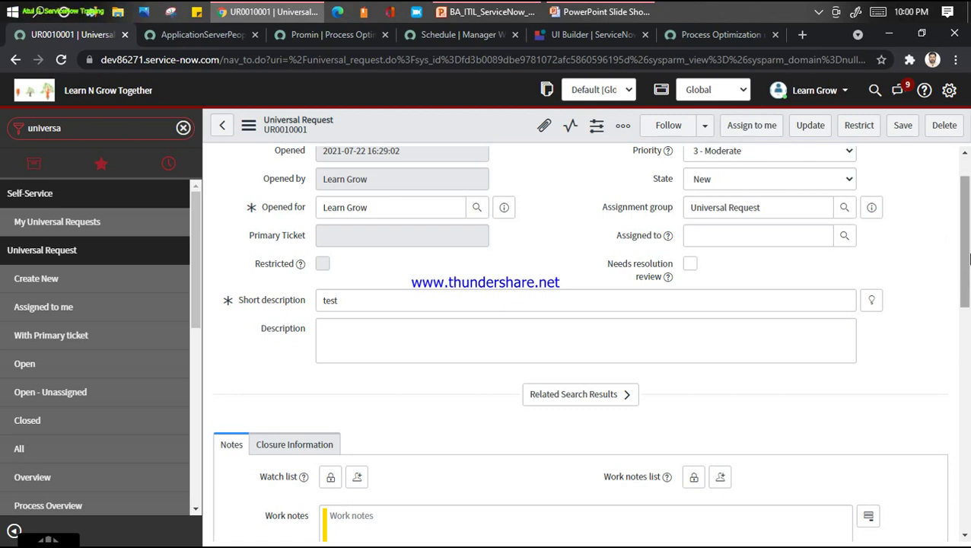
pyautogui.scroll(1, 968, 256)
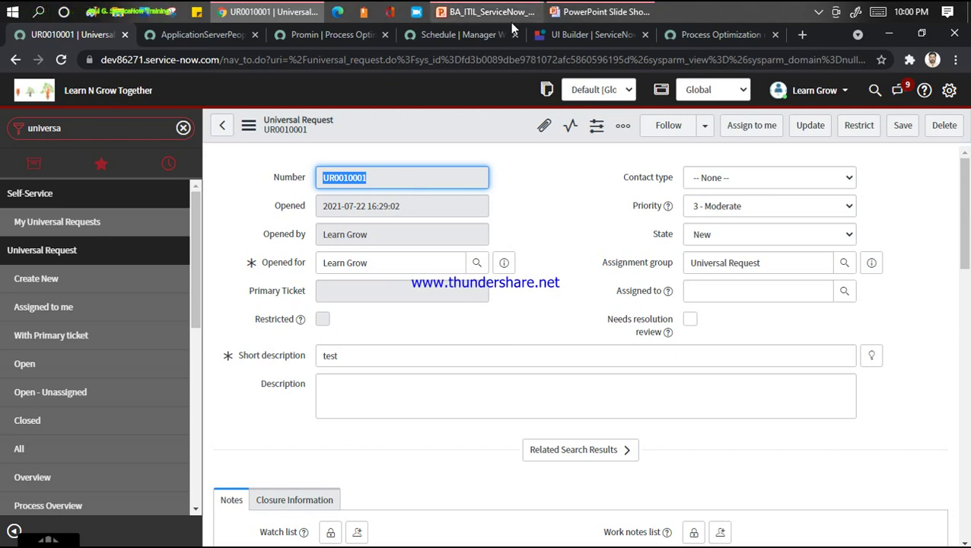
# Check the next feature in the PowerPoint slide show's list and return to the universal request in the browser
pyautogui.click(605, 11)
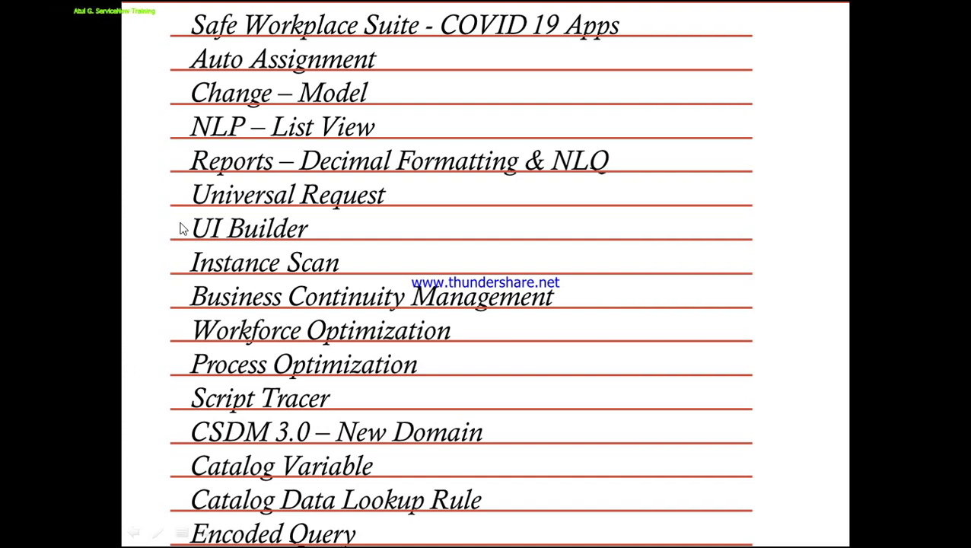
pyautogui.hotkey('alt', 'Tab')
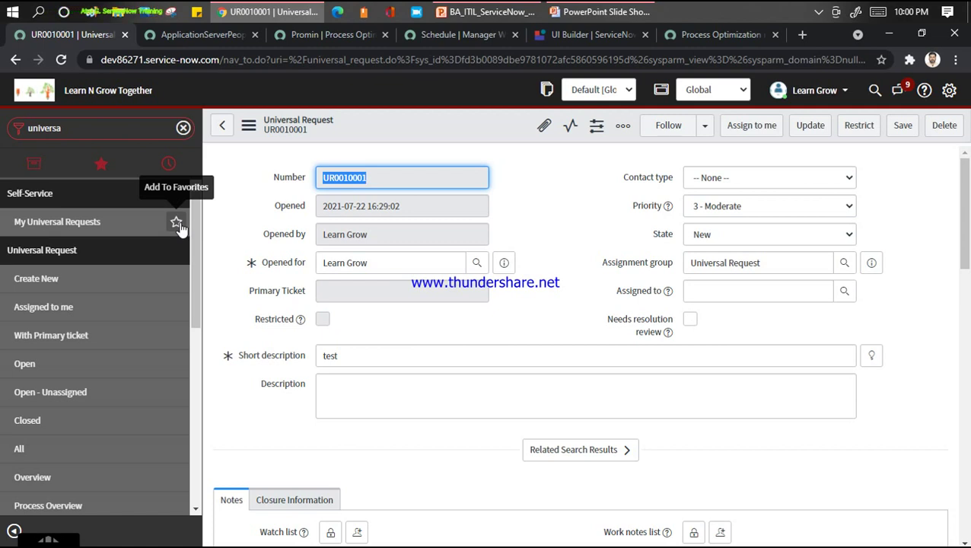
pyautogui.click(176, 223)
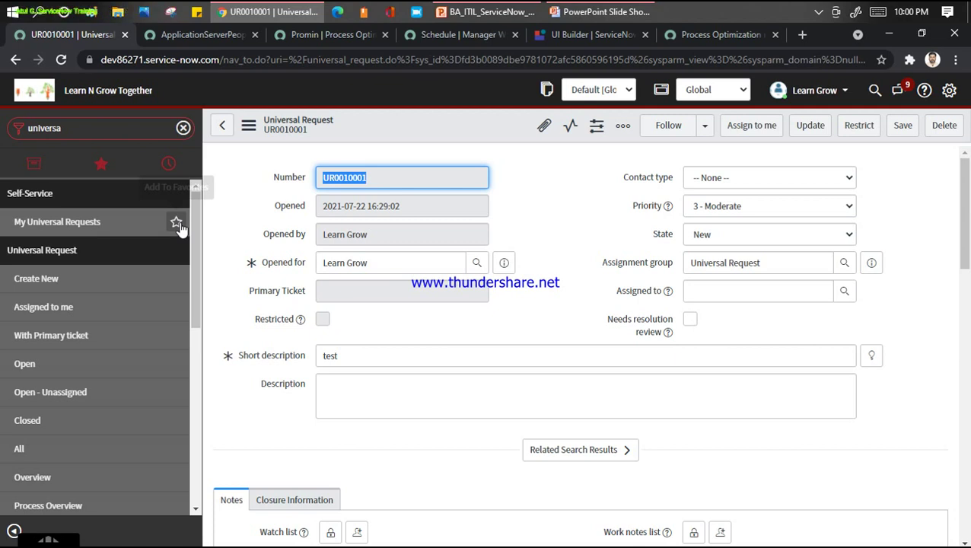
# Filter the navigator for "UI" to locate UI Builder, and look over the experiences and help resources on the UI Builder page
pyautogui.click(129, 132)
pyautogui.press('BackSpace')
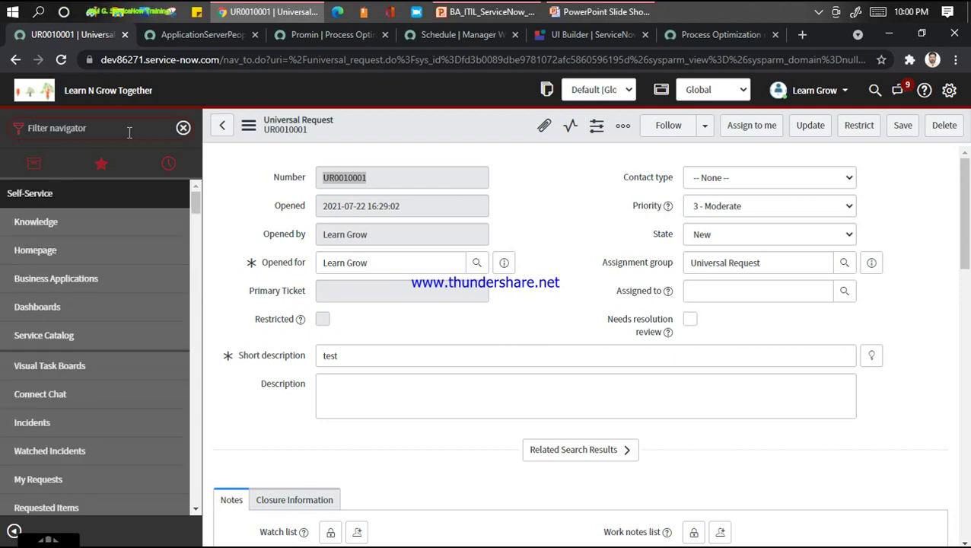
pyautogui.write('UI b ui')
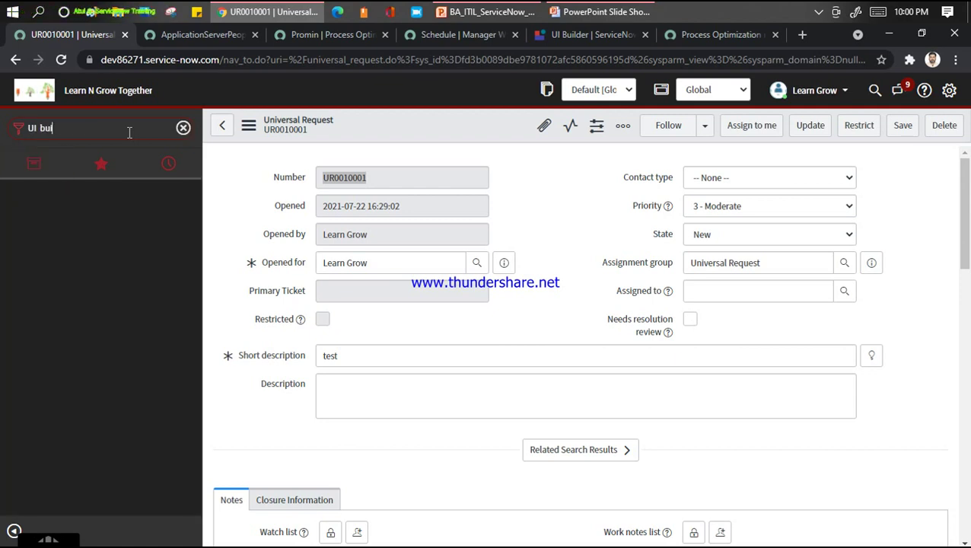
pyautogui.write('i')
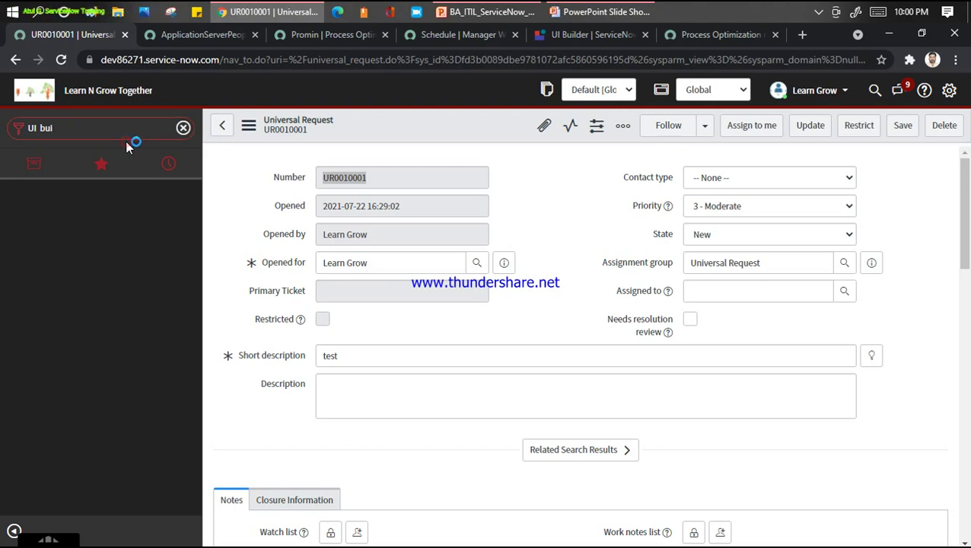
pyautogui.tripleClick(122, 134)
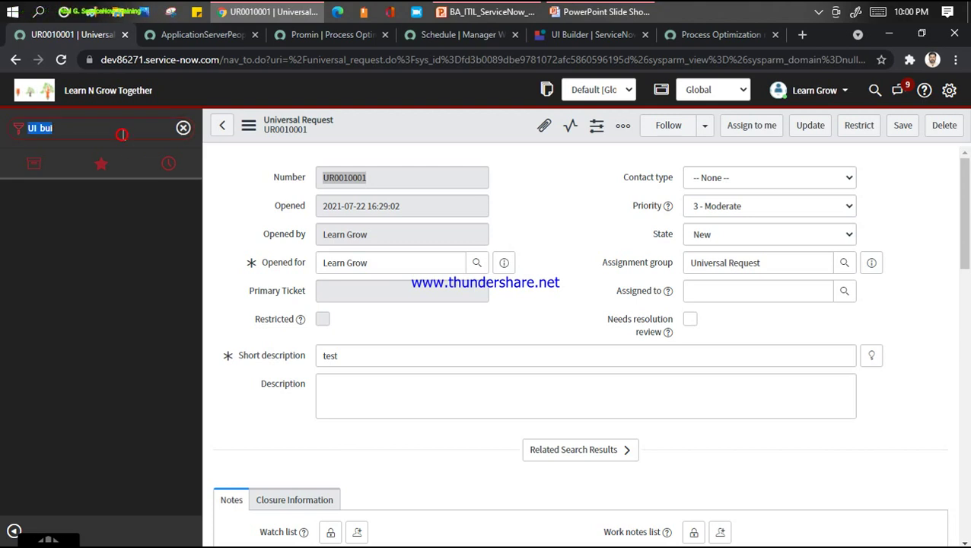
pyautogui.write('UI')
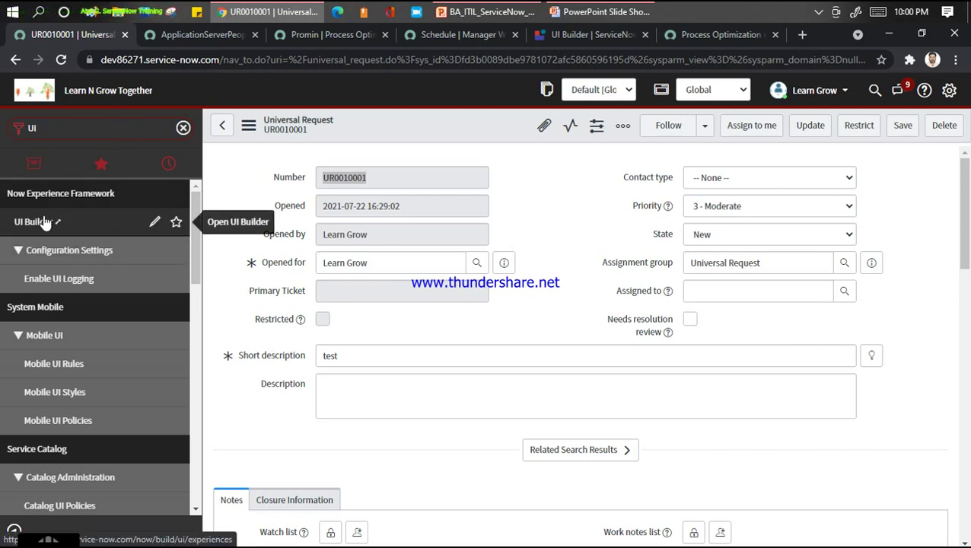
pyautogui.click(568, 34)
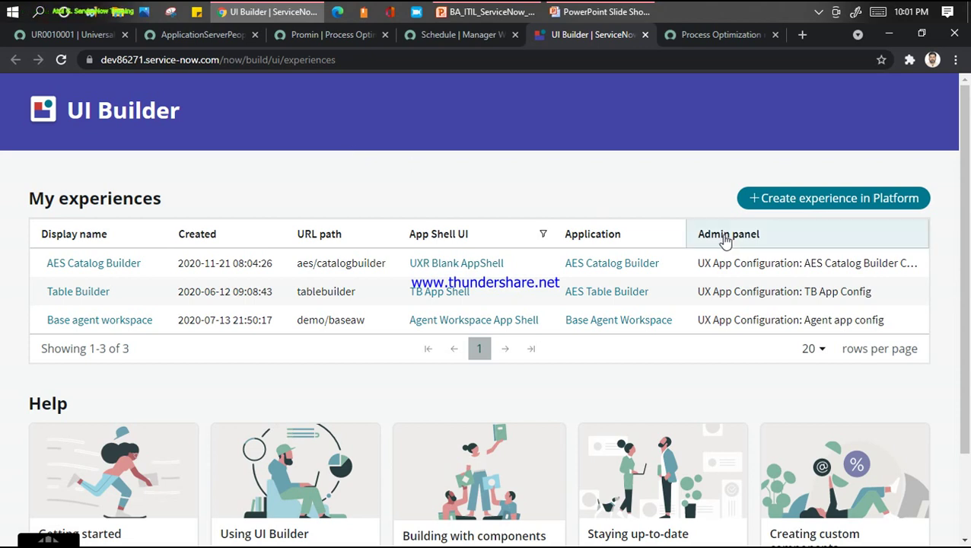
pyautogui.moveTo(964, 180); pyautogui.dragTo(960, 227)
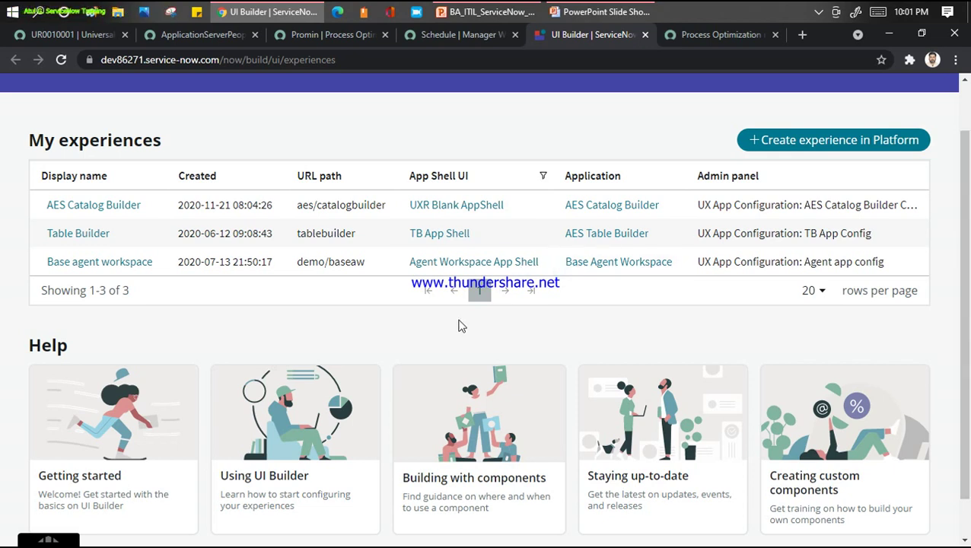
# Start creating an experience in Platform, view the Dashboard Builder UX application record and return to the UI Builder page
pyautogui.click(847, 141)
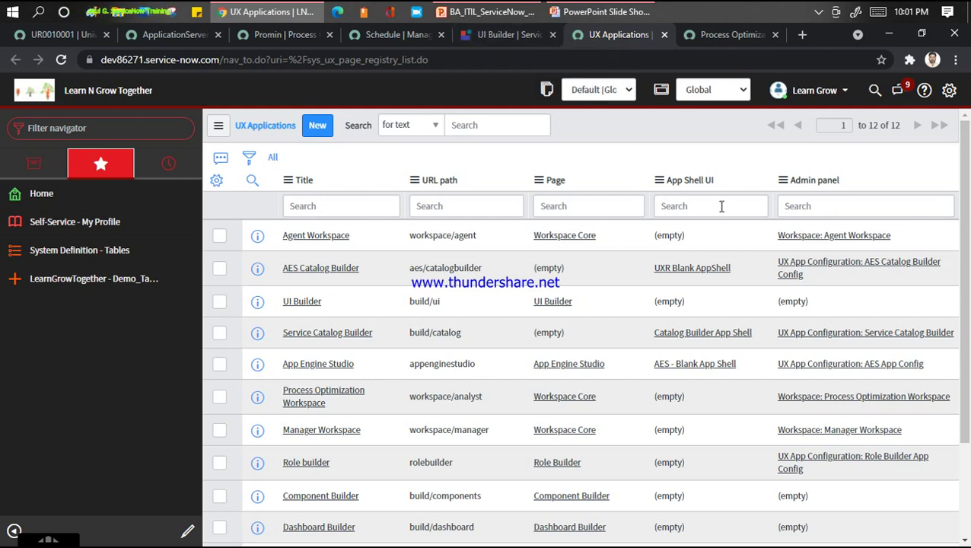
pyautogui.moveTo(968, 196); pyautogui.dragTo(965, 283)
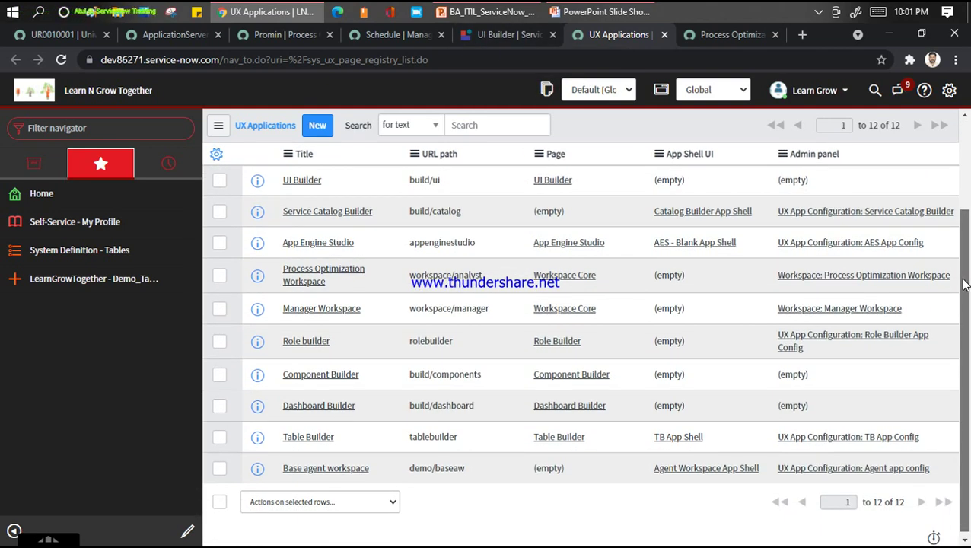
pyautogui.click(309, 408)
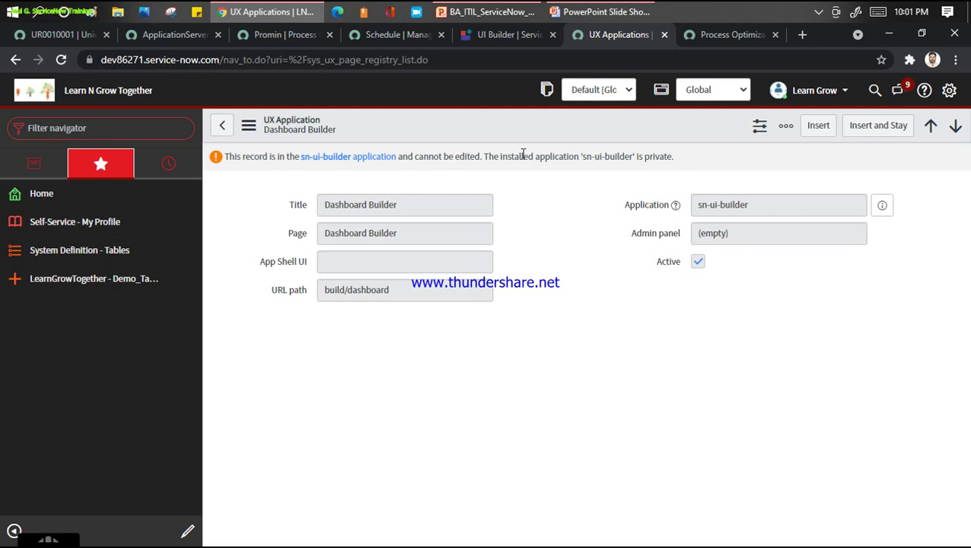
pyautogui.click(494, 36)
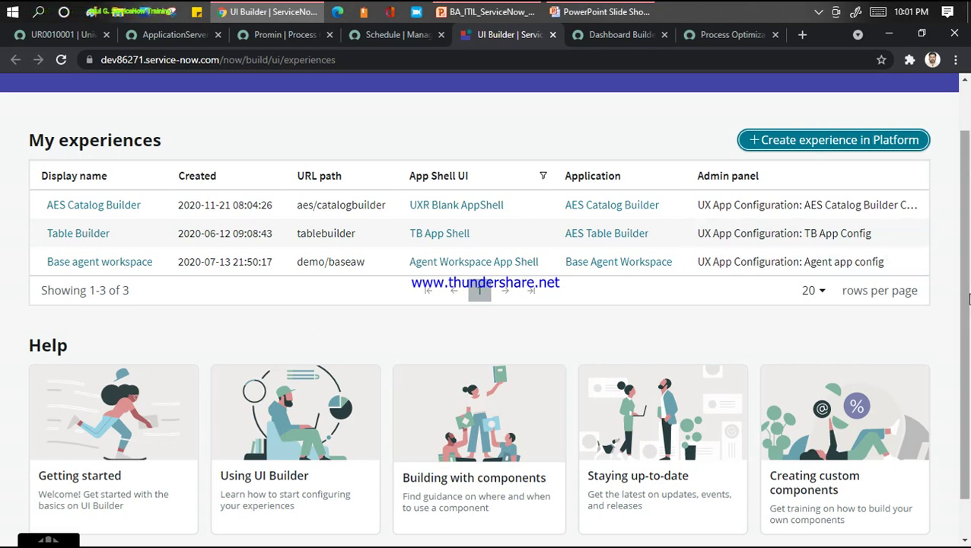
pyautogui.scroll(1, 965, 263)
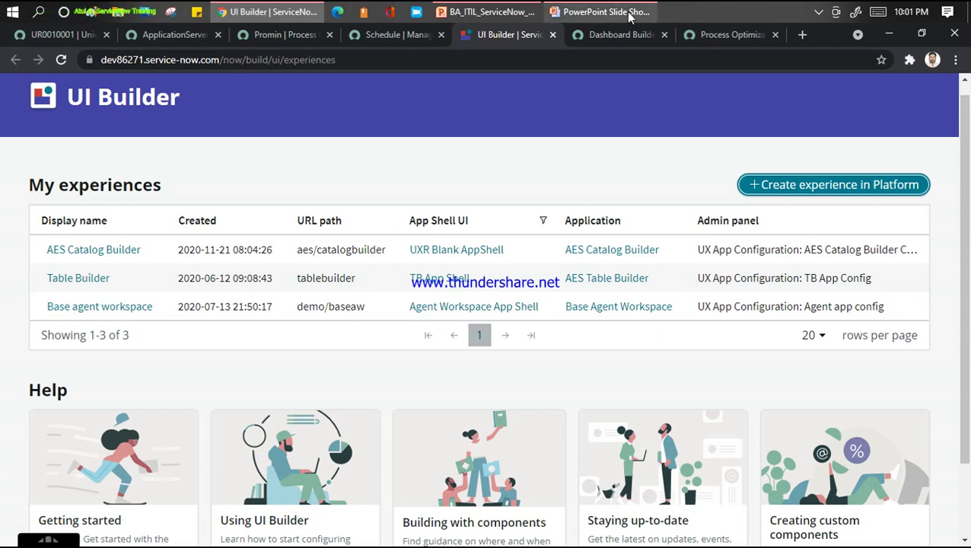
# Check the next feature in the PowerPoint slide show's list and return to UI Builder in the browser
pyautogui.moveTo(651, 24)
pyautogui.click(622, 76)
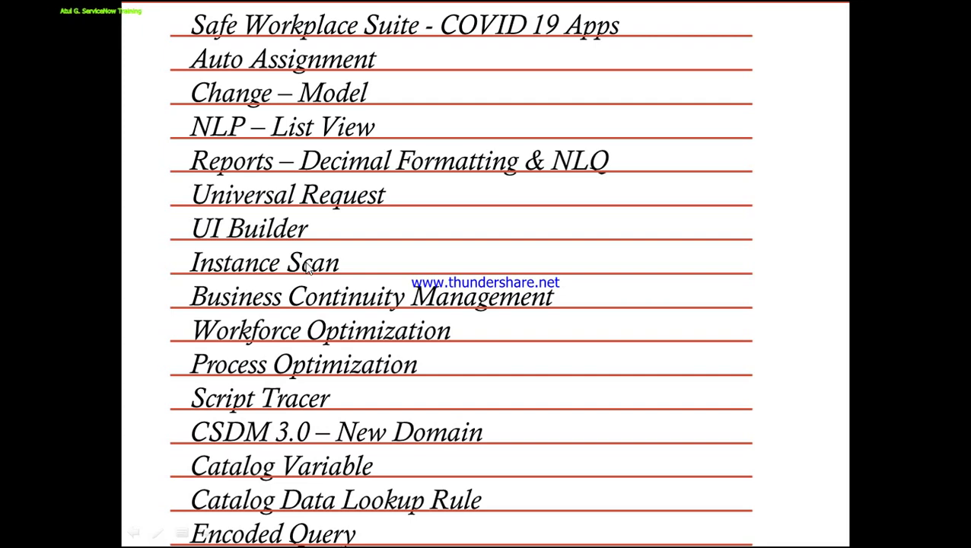
pyautogui.hotkey('alt', 'Tab')
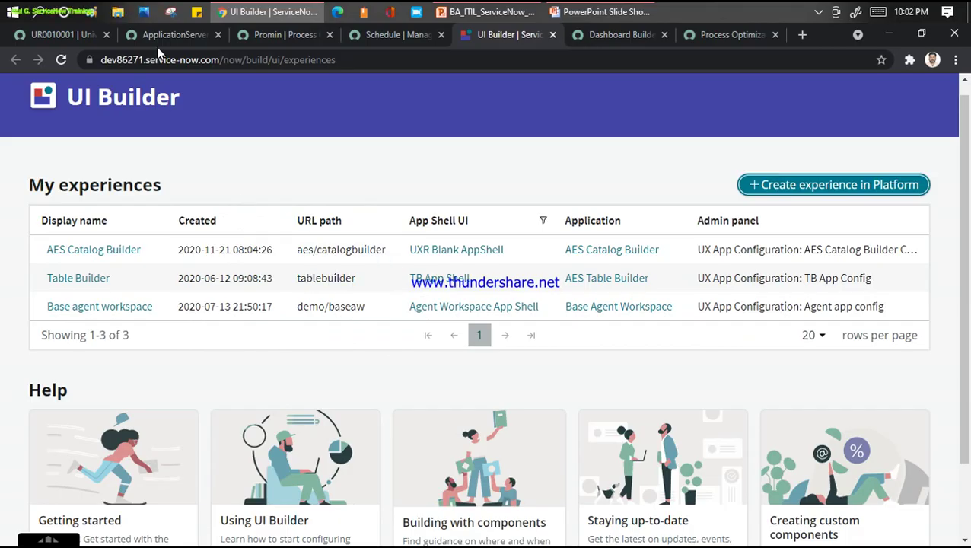
# From the universal request page, filter the navigator for "Instance sca" and open the Instance Scan checks list
pyautogui.click(48, 35)
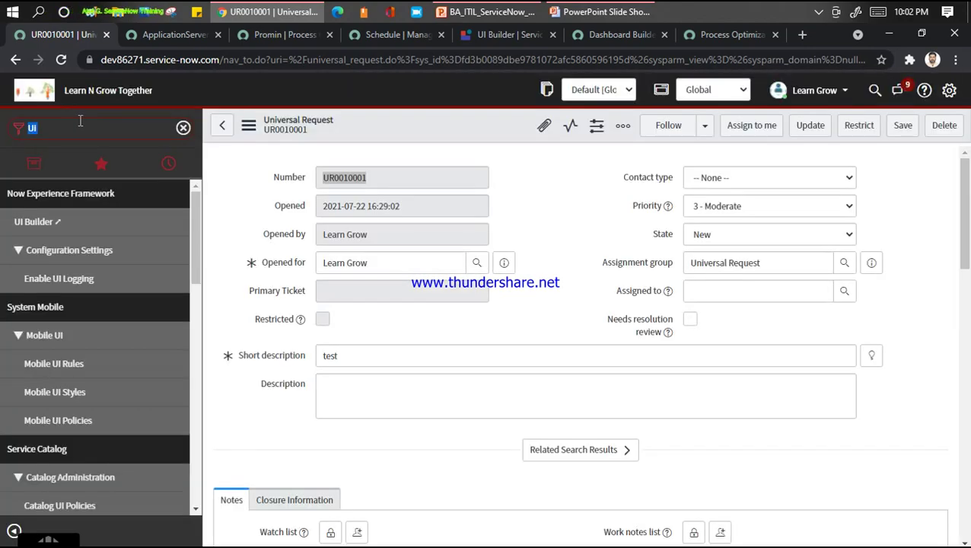
pyautogui.click(80, 120)
pyautogui.write('Instance')
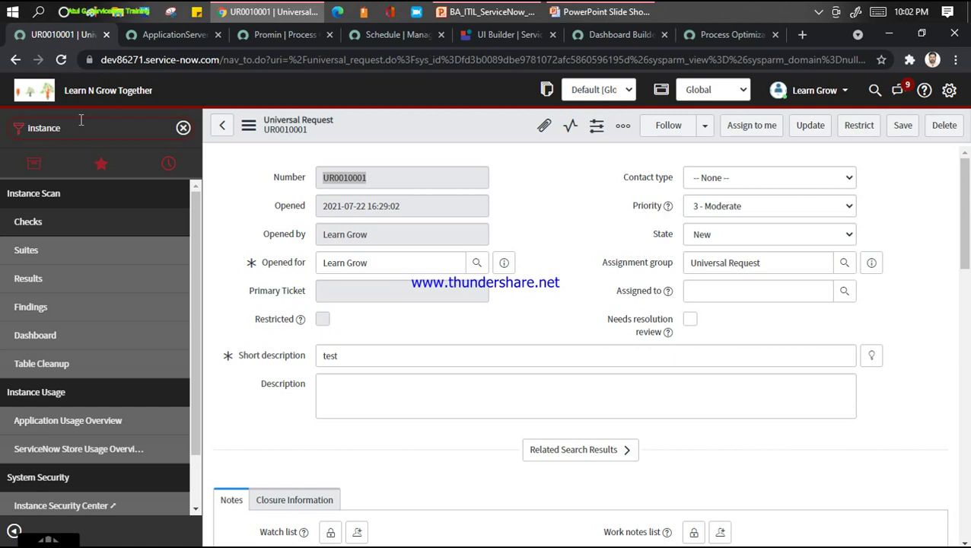
pyautogui.write(' sca')
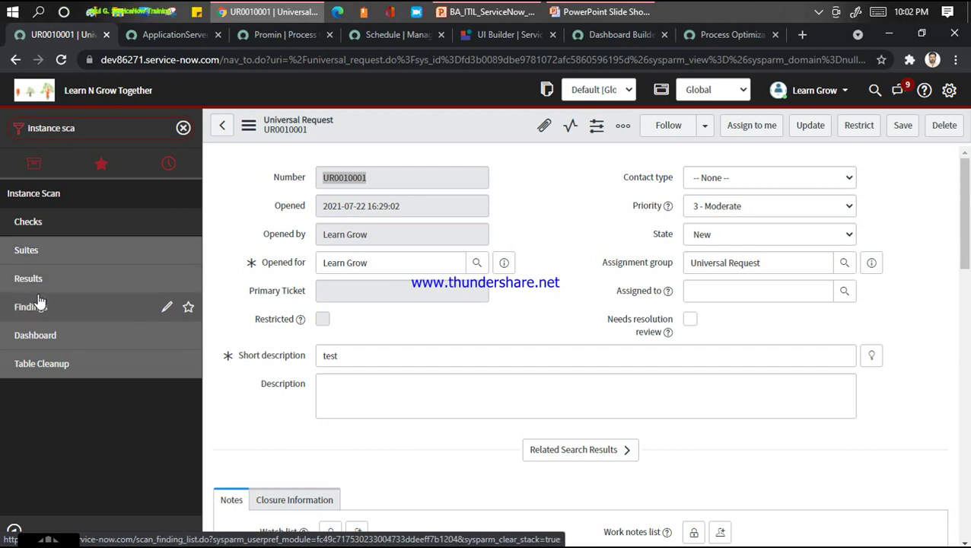
pyautogui.click(35, 225)
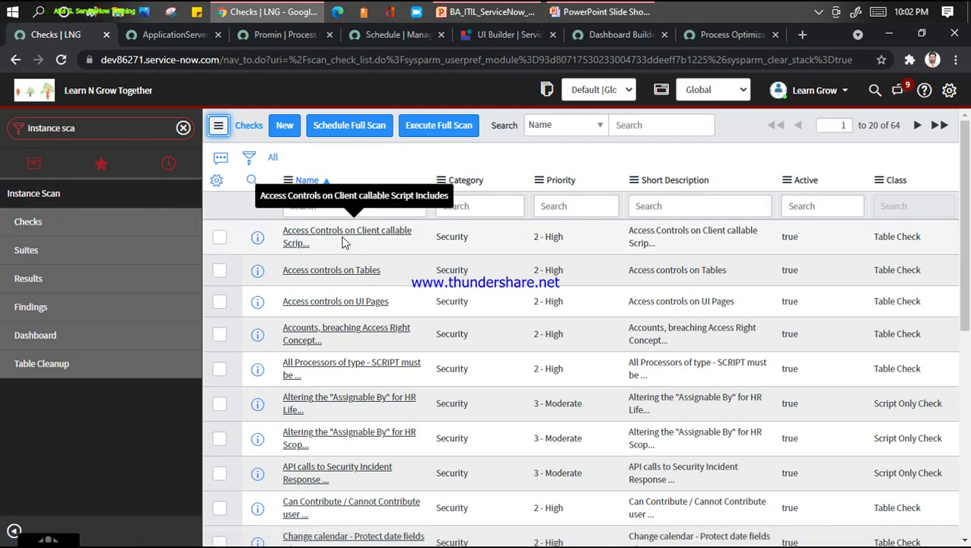
# Examine the check "All Processors of type - SCRIPT must be protected with CSRF Token" and switch to the PowerPoint slide show
pyautogui.click(303, 368)
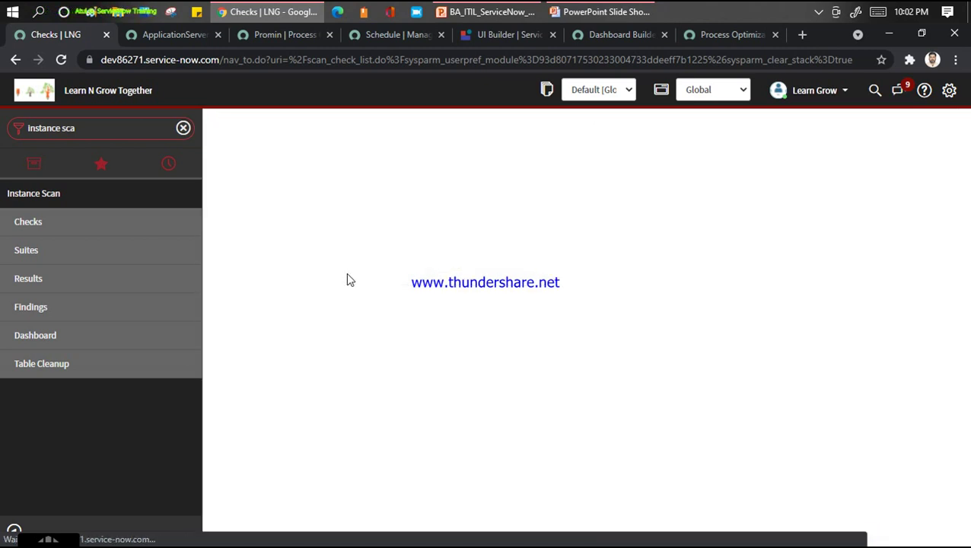
pyautogui.moveTo(356, 213); pyautogui.dragTo(465, 213)
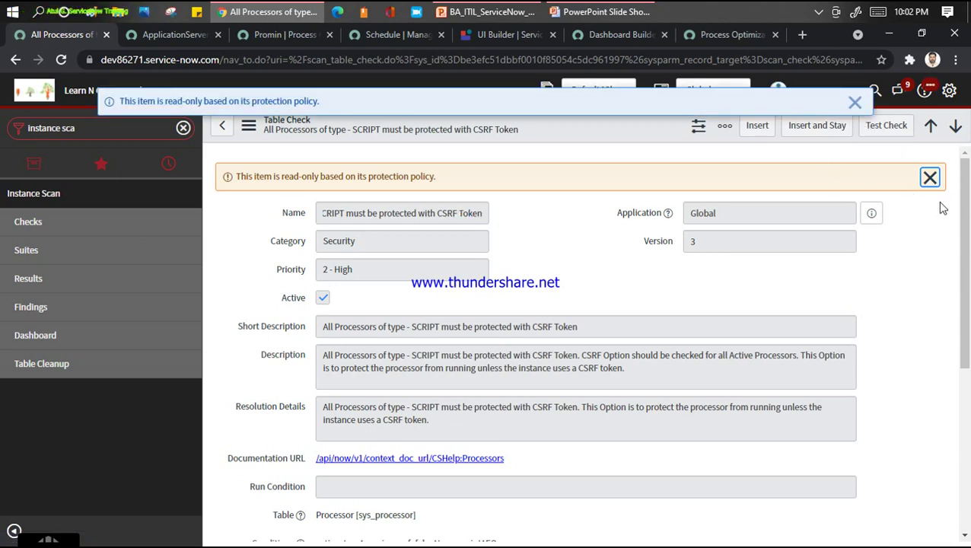
pyautogui.click(612, 13)
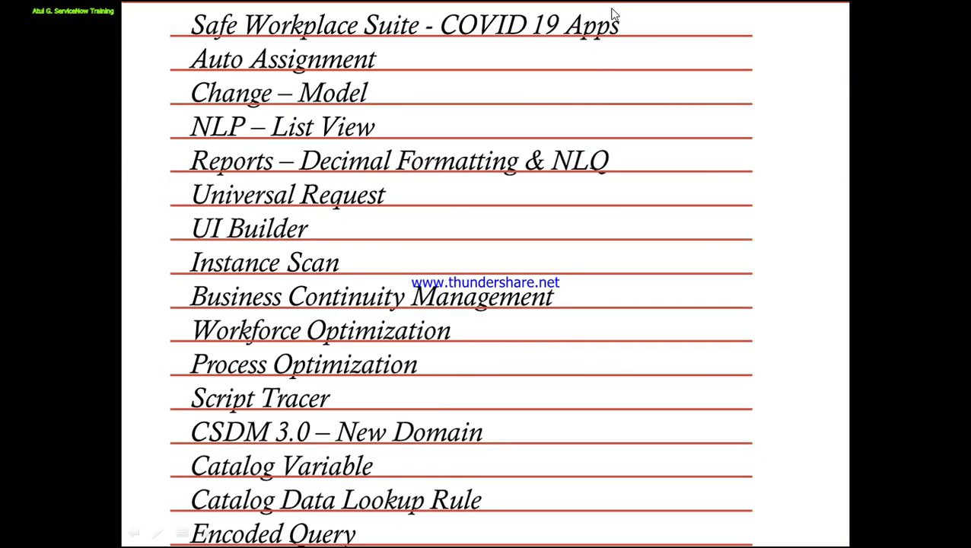
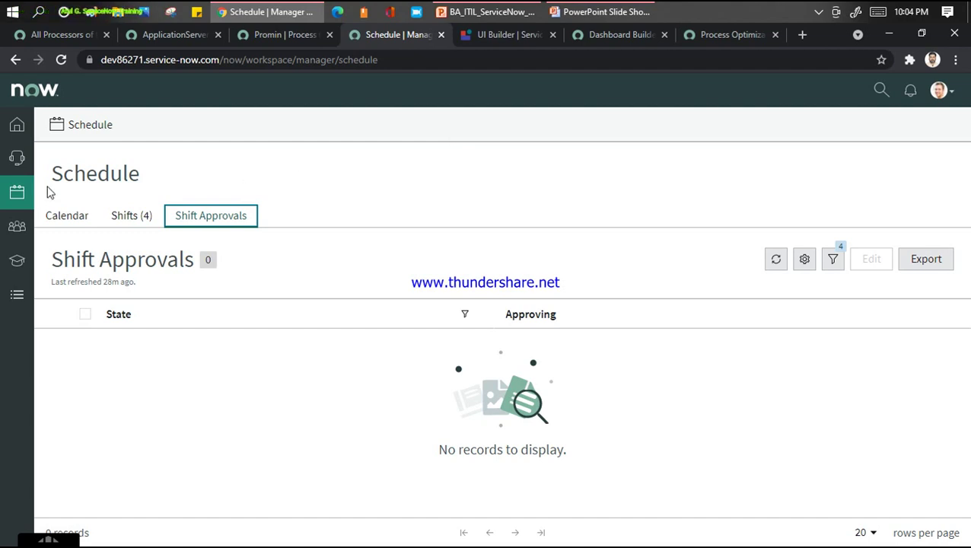
# Review the Manager Workspace's Channels and Queues page, and the Shifts and Calendar views of its Schedule page
pyautogui.click(11, 160)
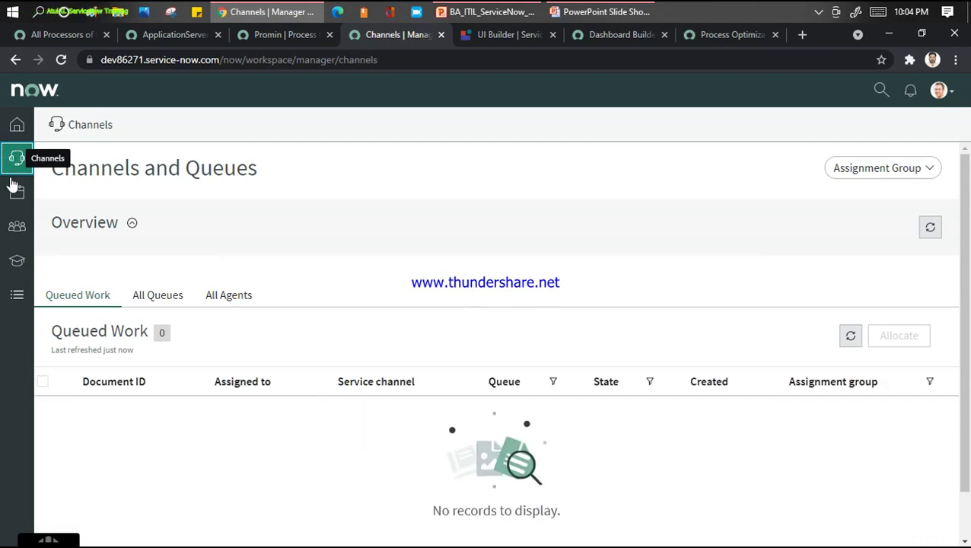
pyautogui.click(16, 206)
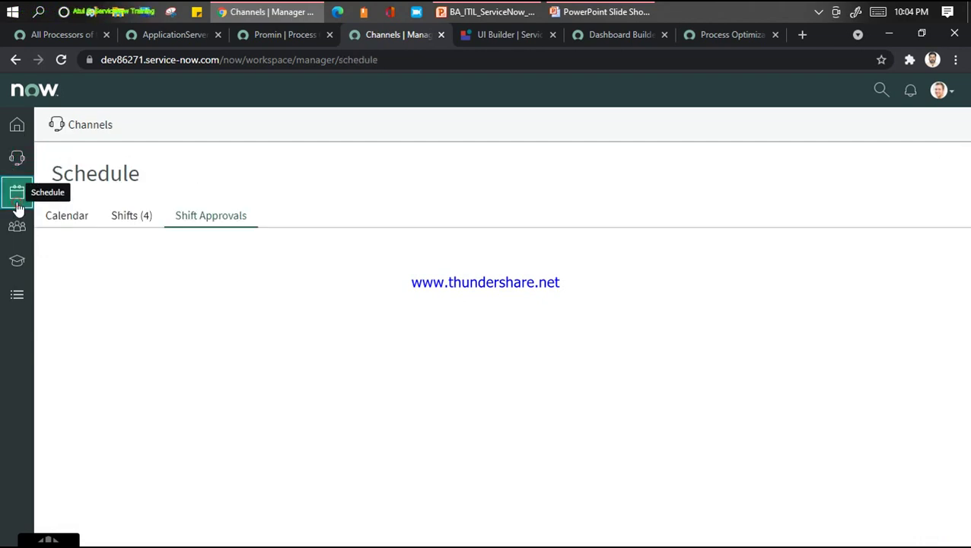
pyautogui.click(131, 217)
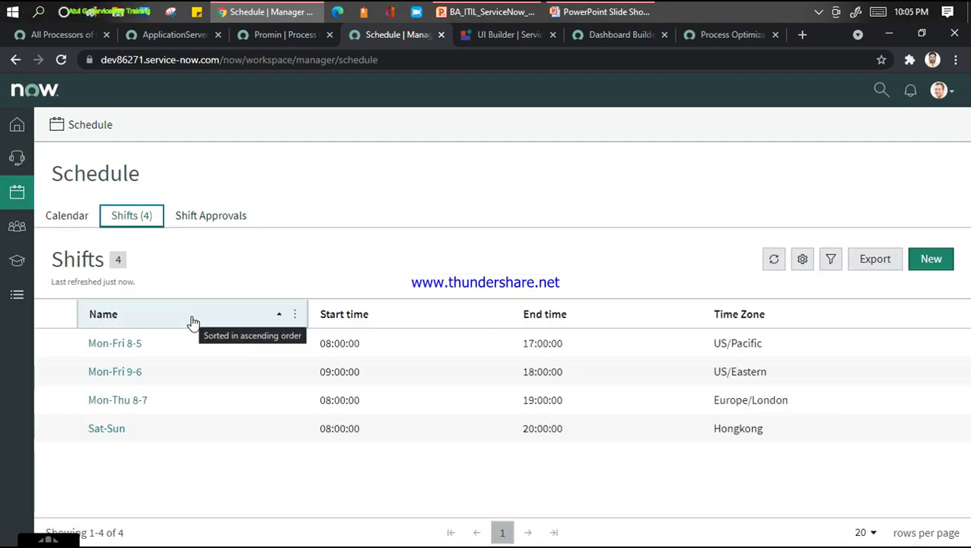
pyautogui.click(59, 221)
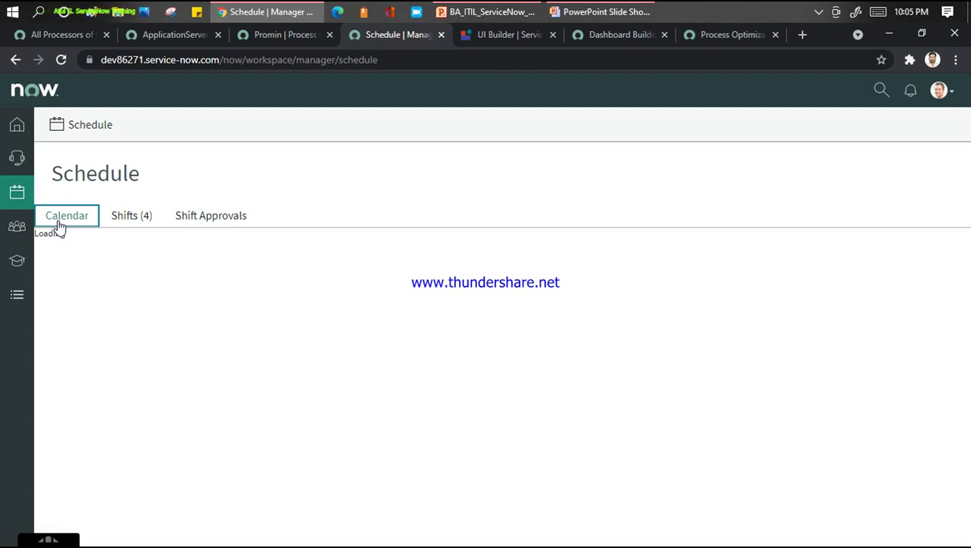
# View the Manager Workspace's Teams page, reload it and open the Coaching overview
pyautogui.click(19, 229)
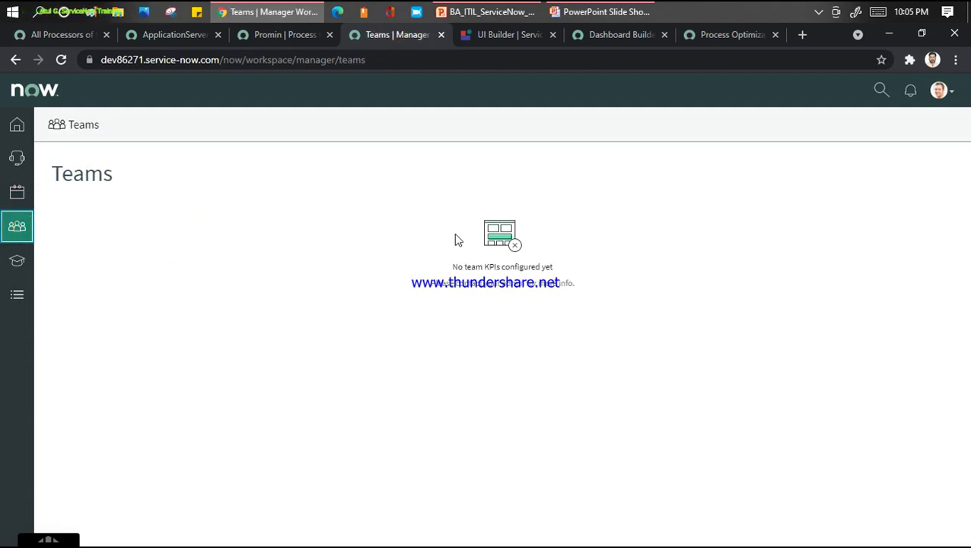
pyautogui.click(449, 68)
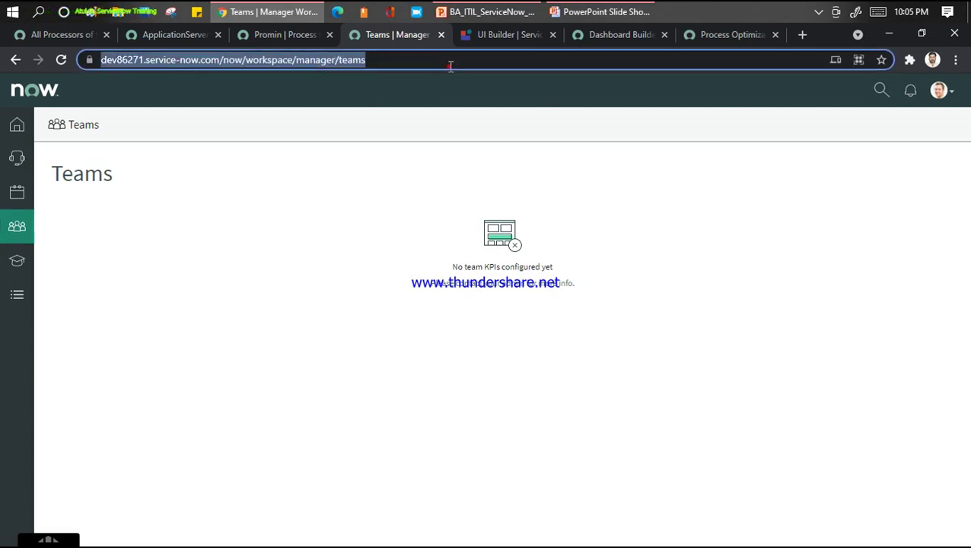
pyautogui.press('Return')
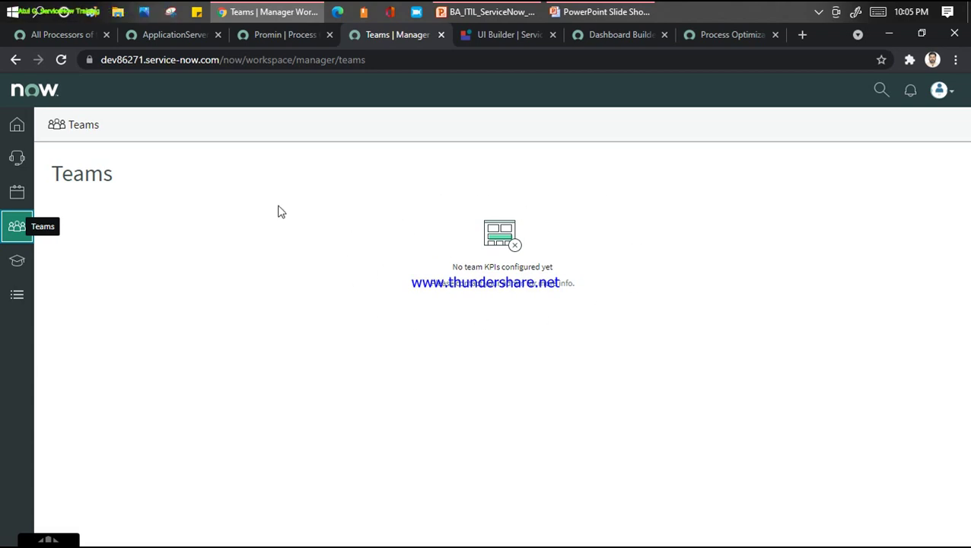
pyautogui.click(18, 263)
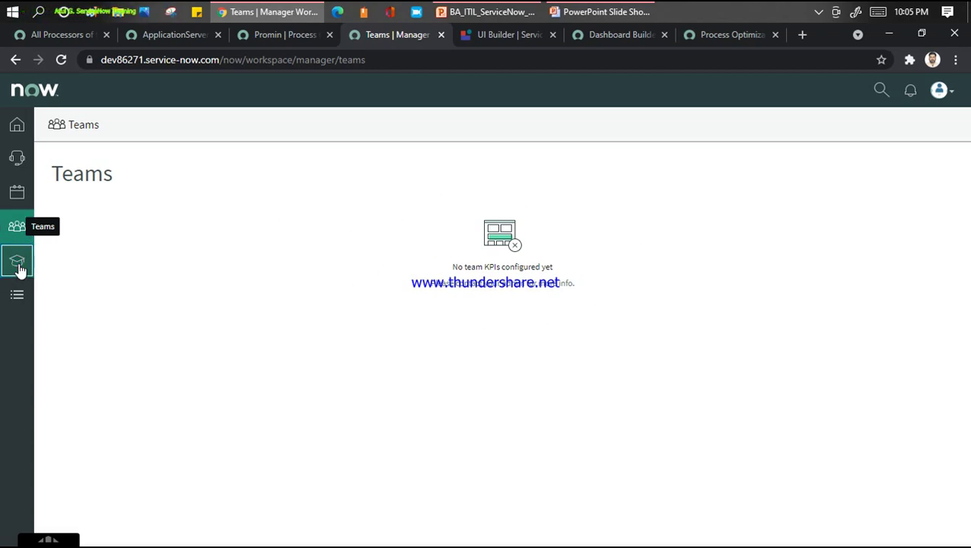
pyautogui.click(16, 266)
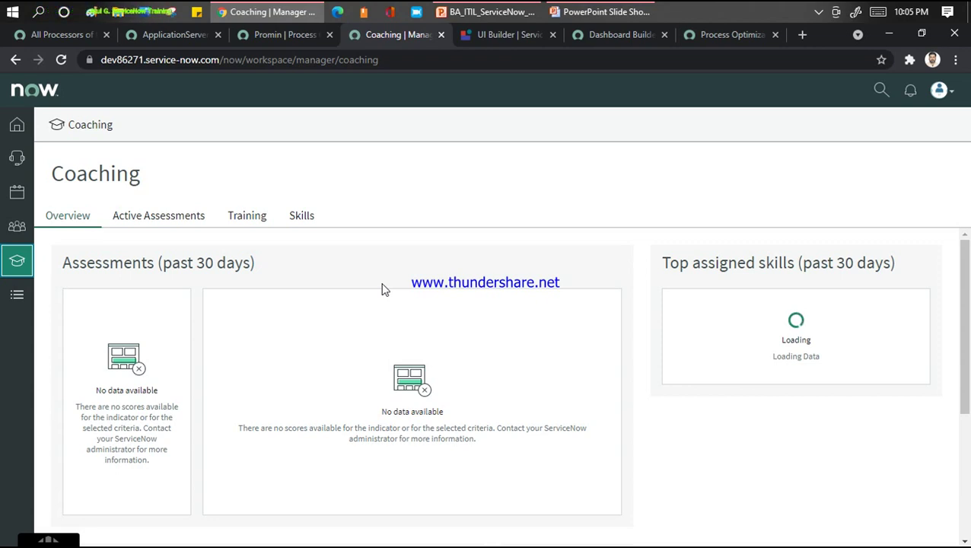
# Consult the PowerPoint slide show's feature list, view the Process Models page in the browser and return to the open check record
pyautogui.click(582, 10)
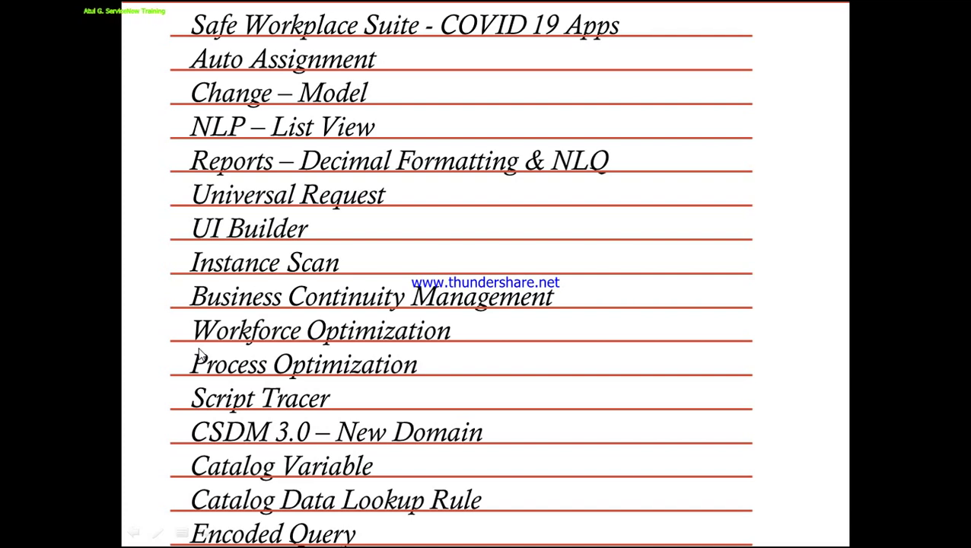
pyautogui.hotkey('alt', 'Tab')
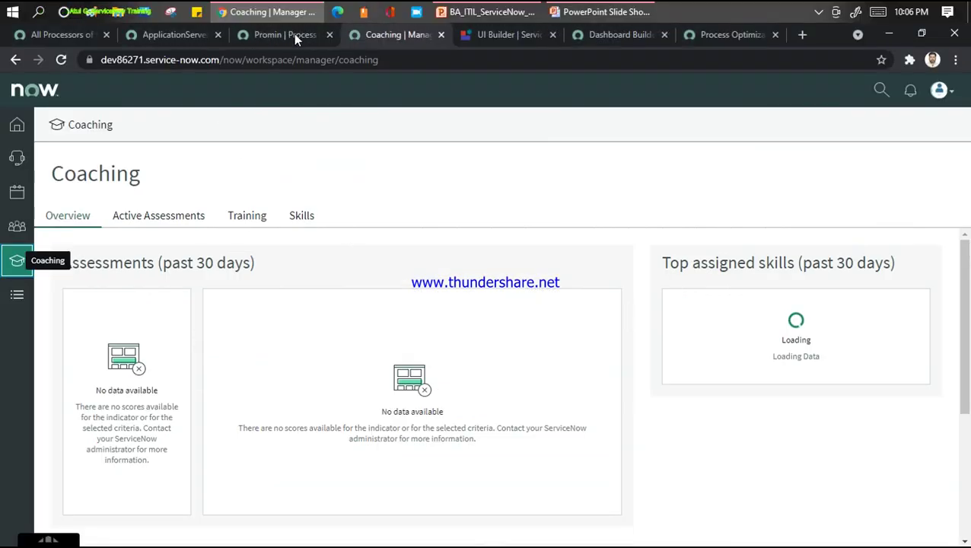
pyautogui.click(297, 34)
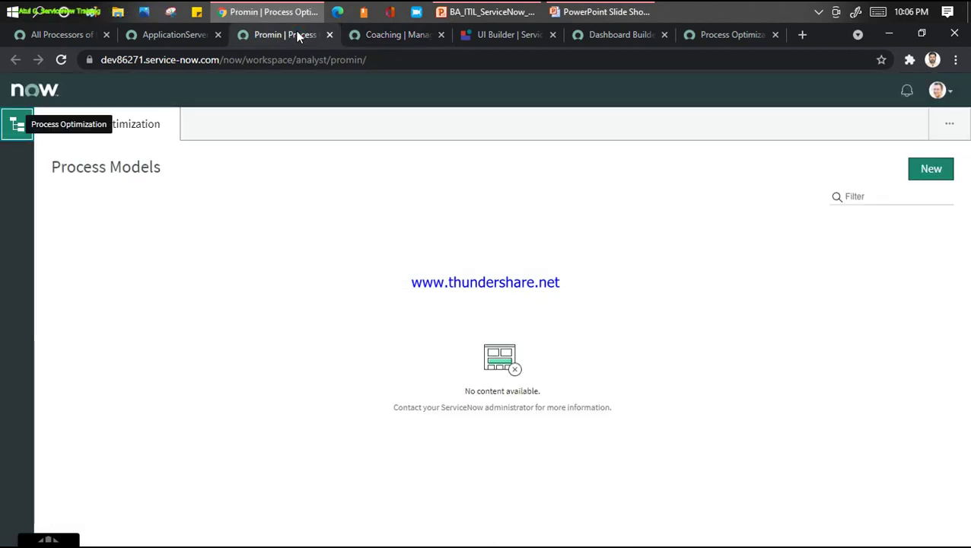
pyautogui.click(73, 35)
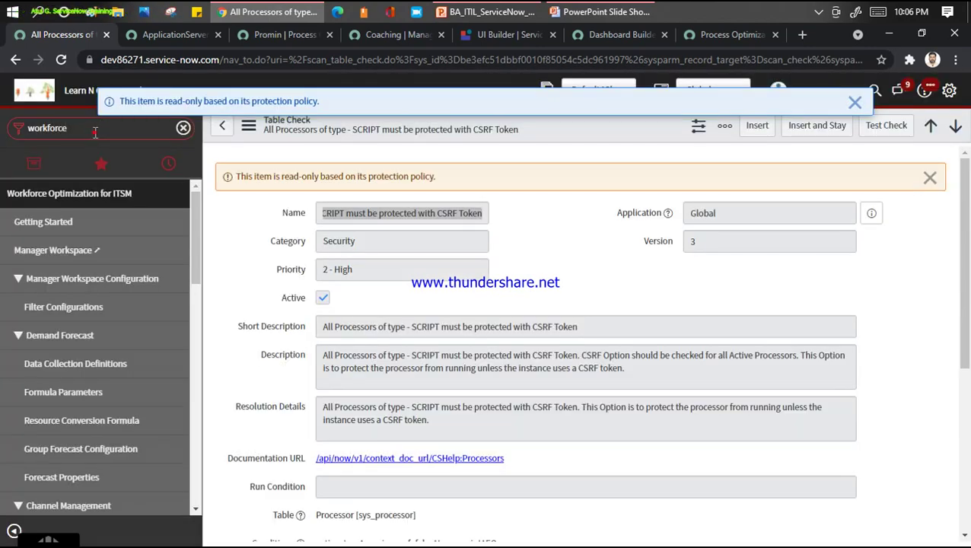
# Filter the application navigator by "optim" and open Process Optimization's All Projects list in its own browser tab
pyautogui.click(94, 133)
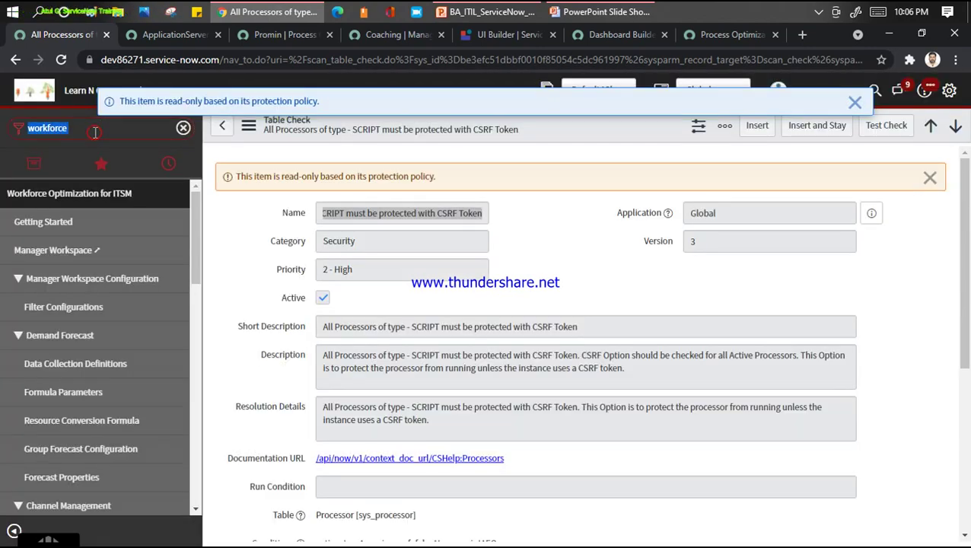
pyautogui.write('optim')
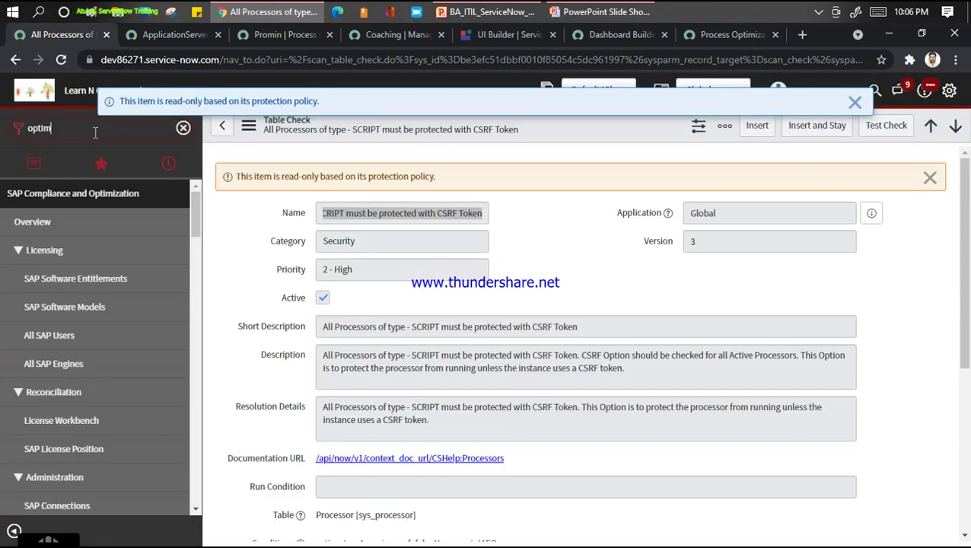
pyautogui.write('az')
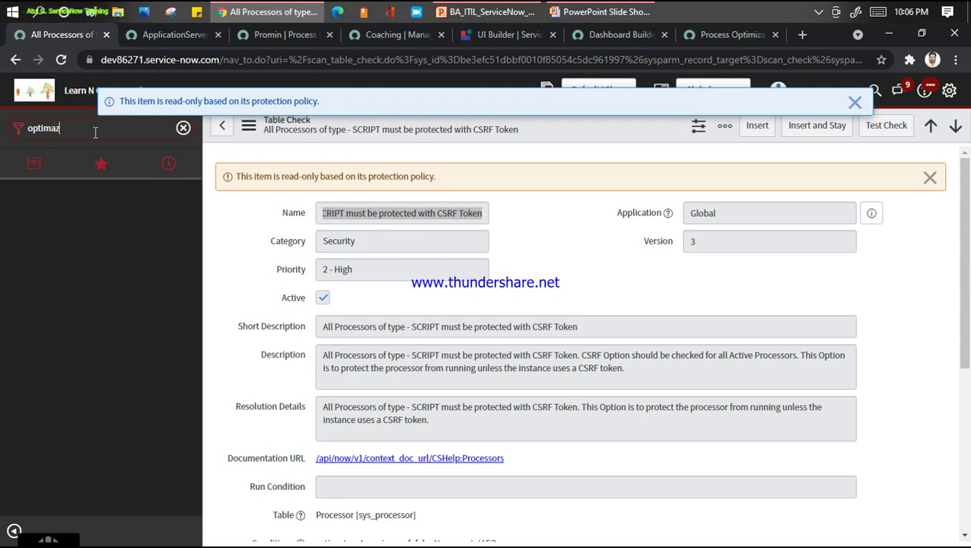
pyautogui.press('BackSpace')
pyautogui.press('BackSpace')
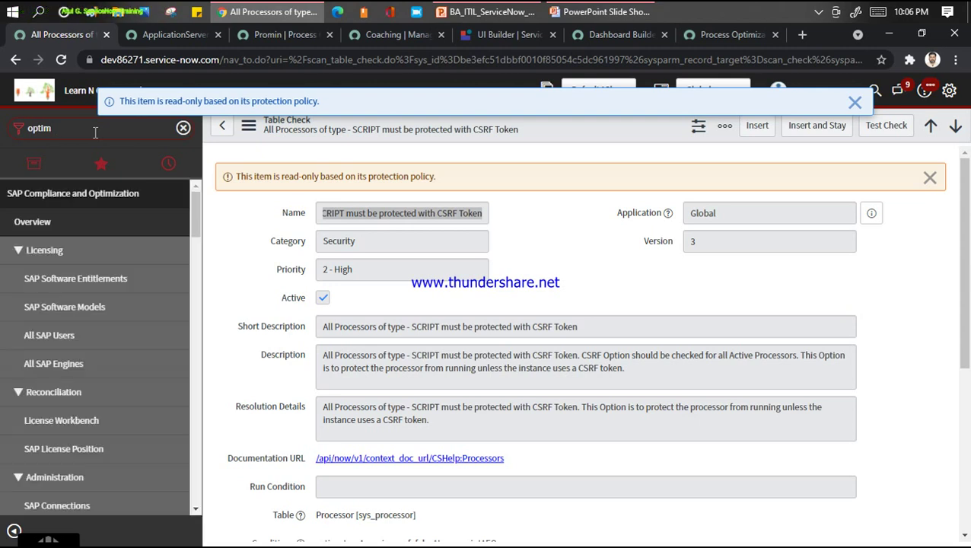
pyautogui.moveTo(193, 210); pyautogui.dragTo(195, 424)
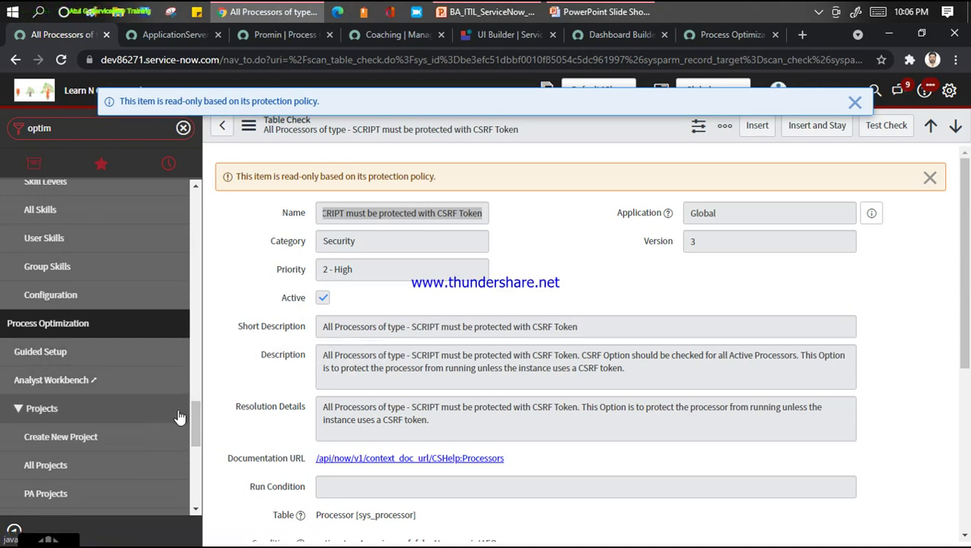
pyautogui.moveTo(194, 406); pyautogui.dragTo(194, 419)
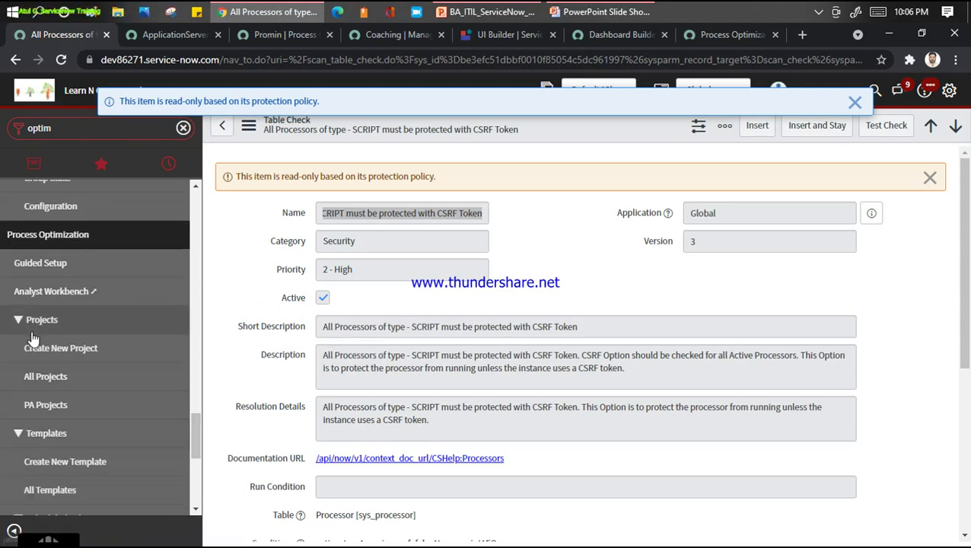
pyautogui.click(50, 378)
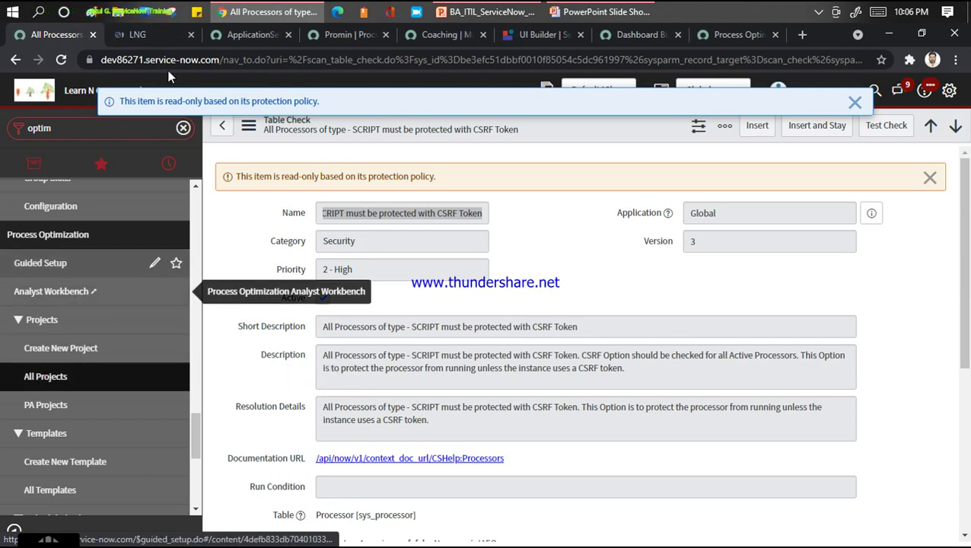
pyautogui.click(322, 35)
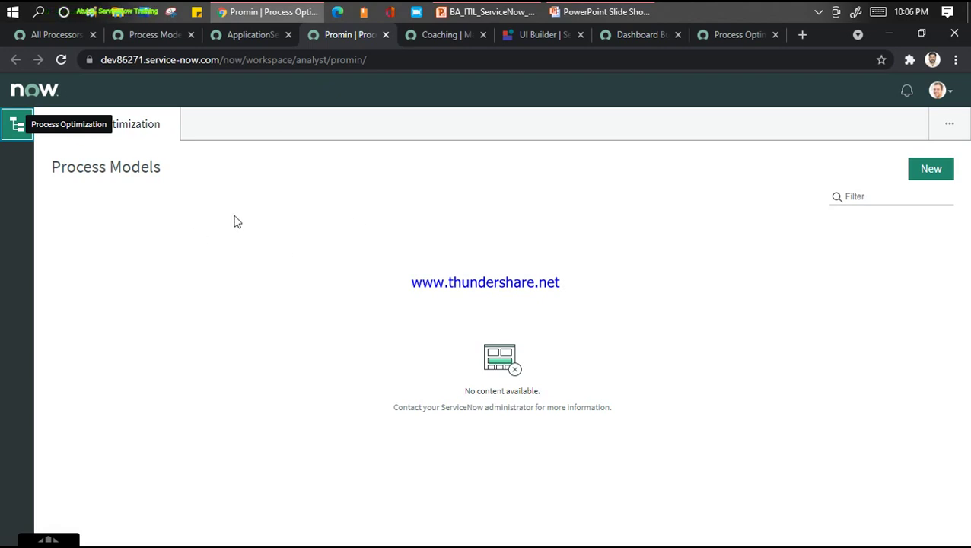
pyautogui.click(158, 34)
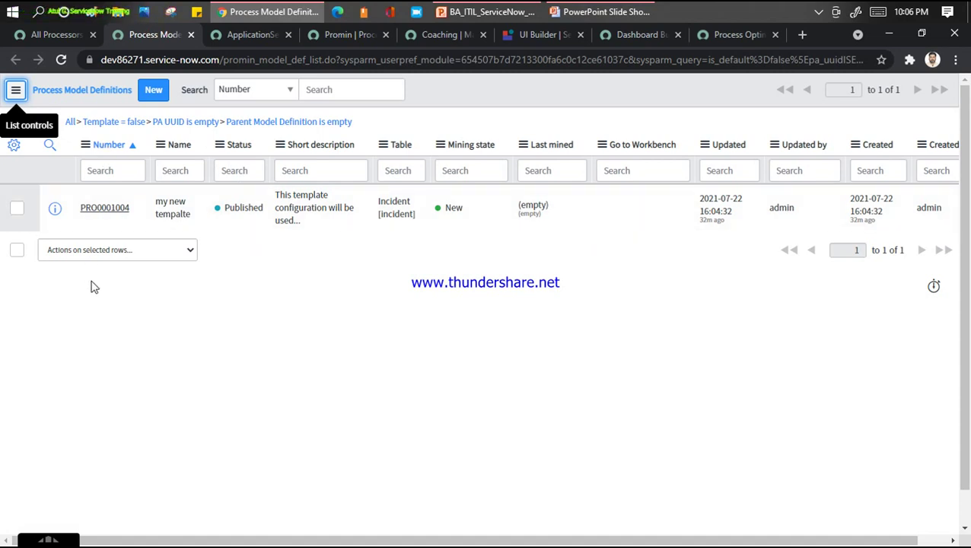
# Remove all filter conditions from the Process Model Definitions list and show only the records whose table is Incident
pyautogui.click(63, 342)
pyautogui.click(67, 121)
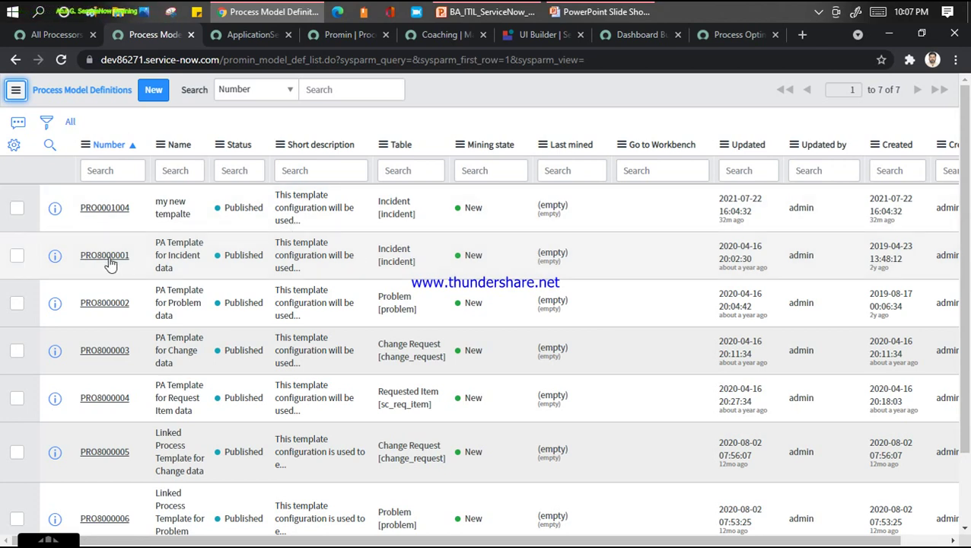
pyautogui.rightClick(388, 259)
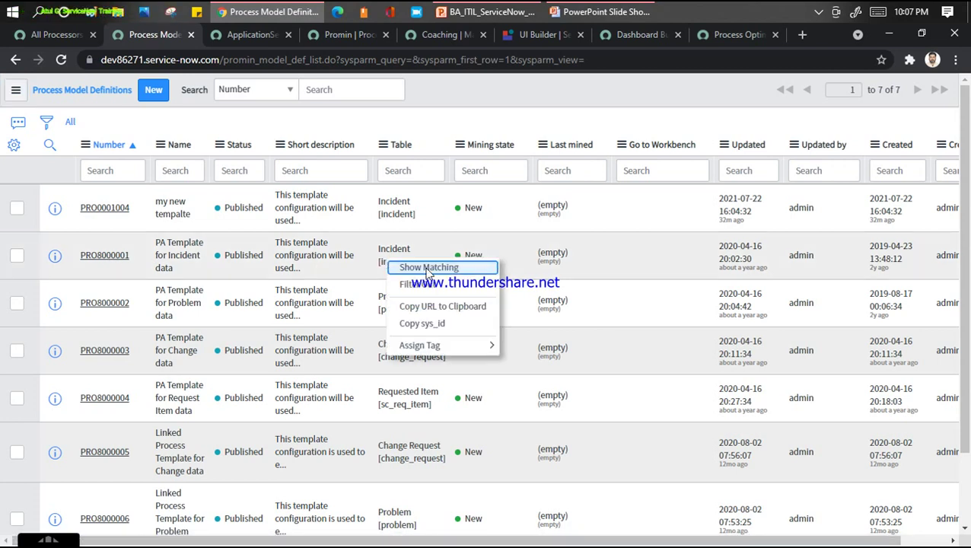
pyautogui.click(426, 269)
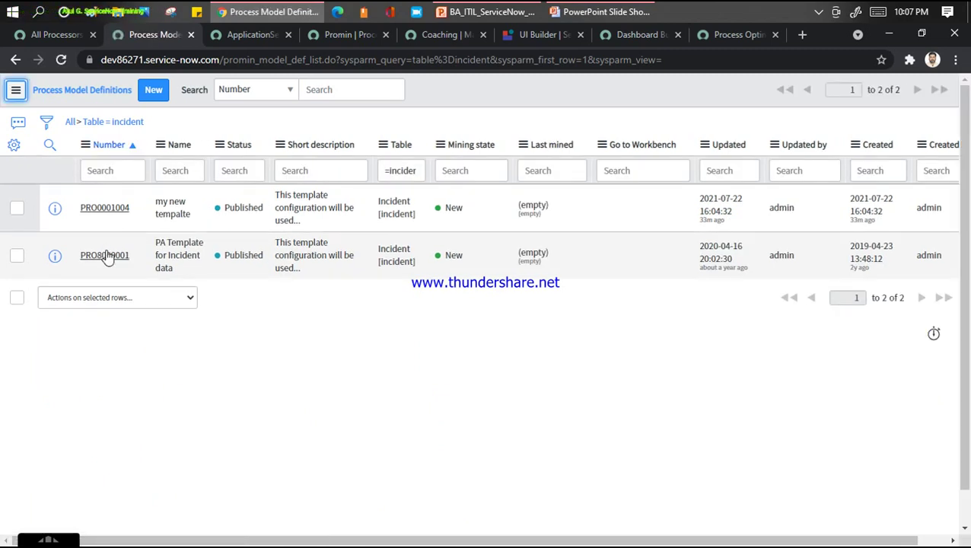
# Open the "PA Template for Incident data" record and examine its short description, node definitions and breakdown definitions
pyautogui.click(107, 257)
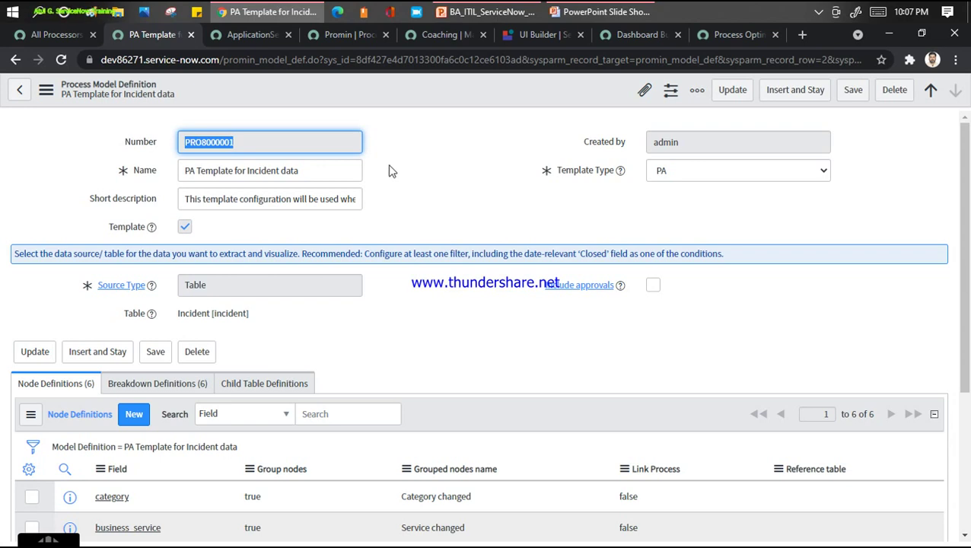
pyautogui.moveTo(186, 200); pyautogui.dragTo(354, 197)
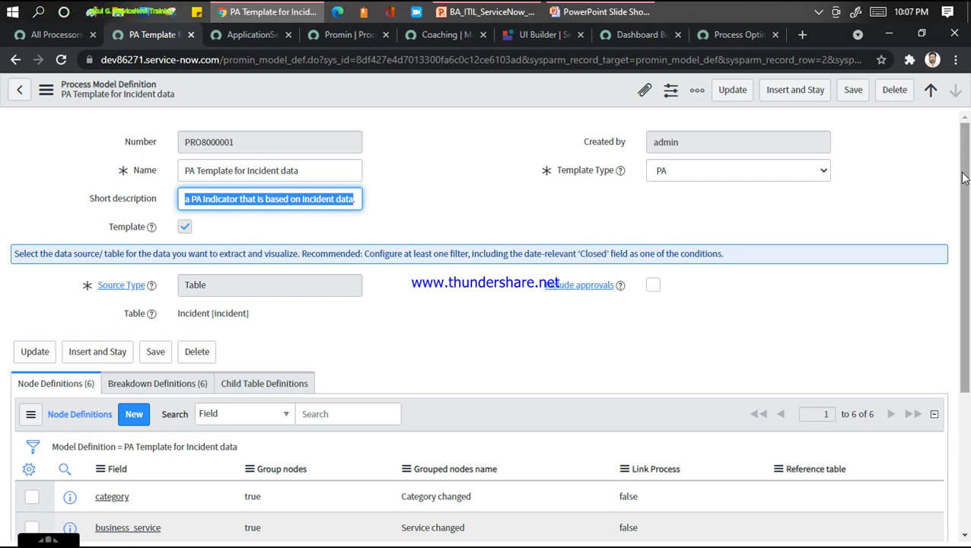
pyautogui.moveTo(963, 175); pyautogui.dragTo(968, 321)
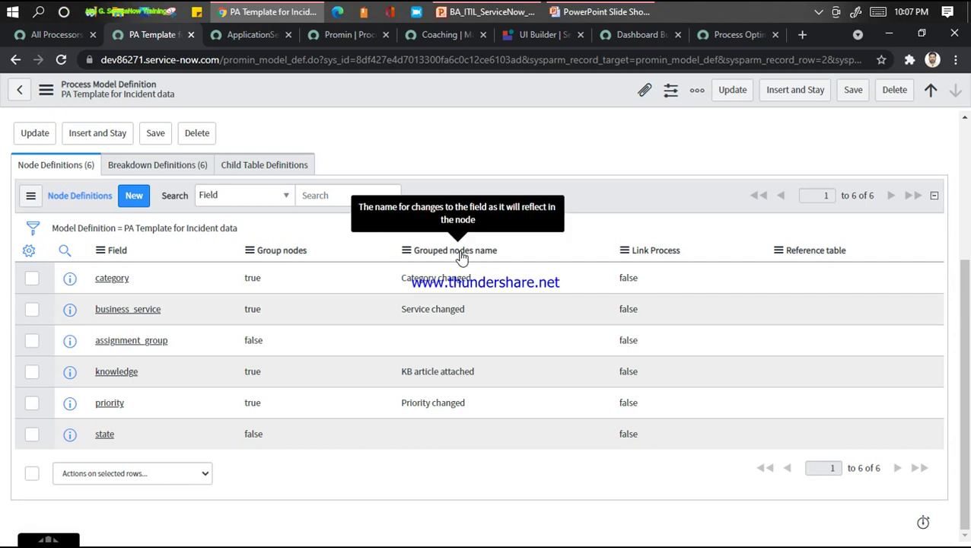
pyautogui.click(167, 165)
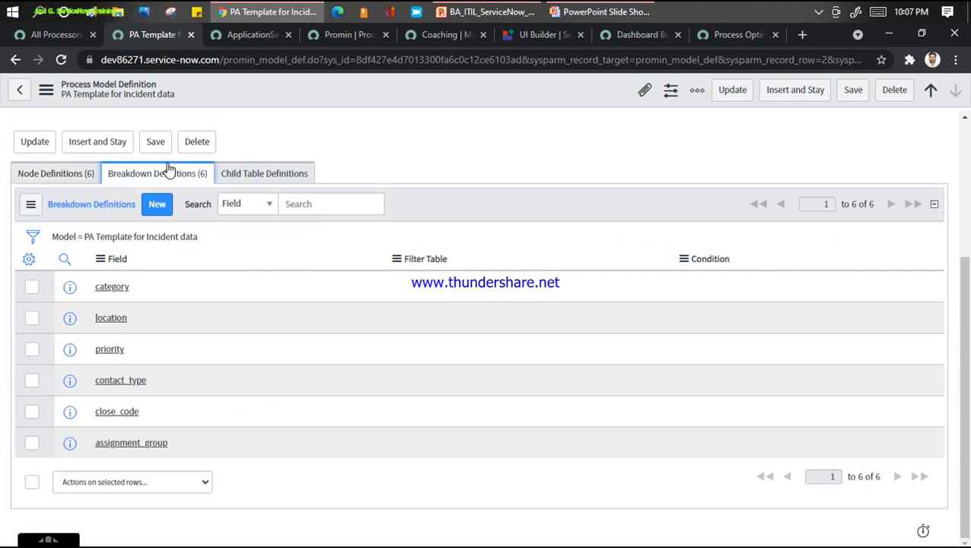
pyautogui.moveTo(966, 325); pyautogui.dragTo(968, 176)
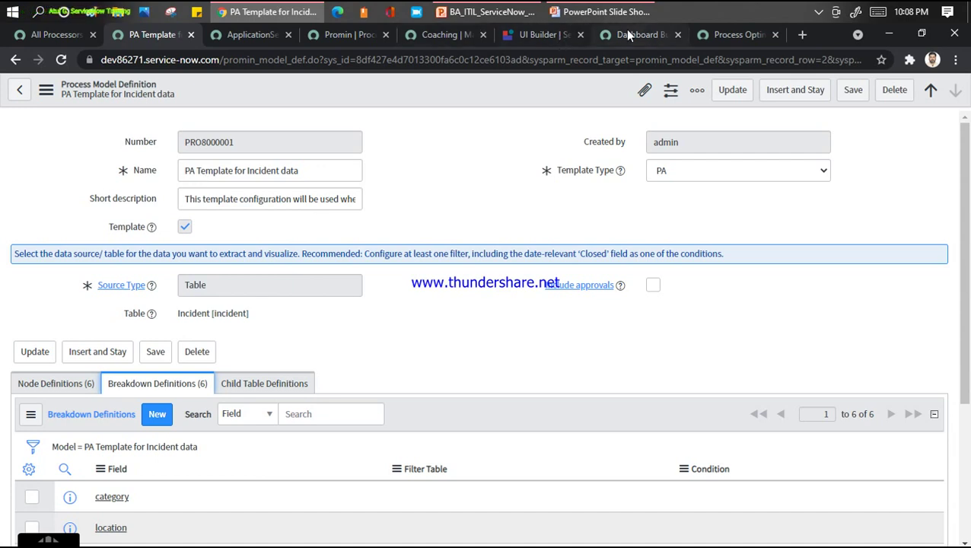
# Consult the PowerPoint slide show's feature list, return to the browser, filter the application navigator by "script tr" and open Script Tracer
pyautogui.click(605, 12)
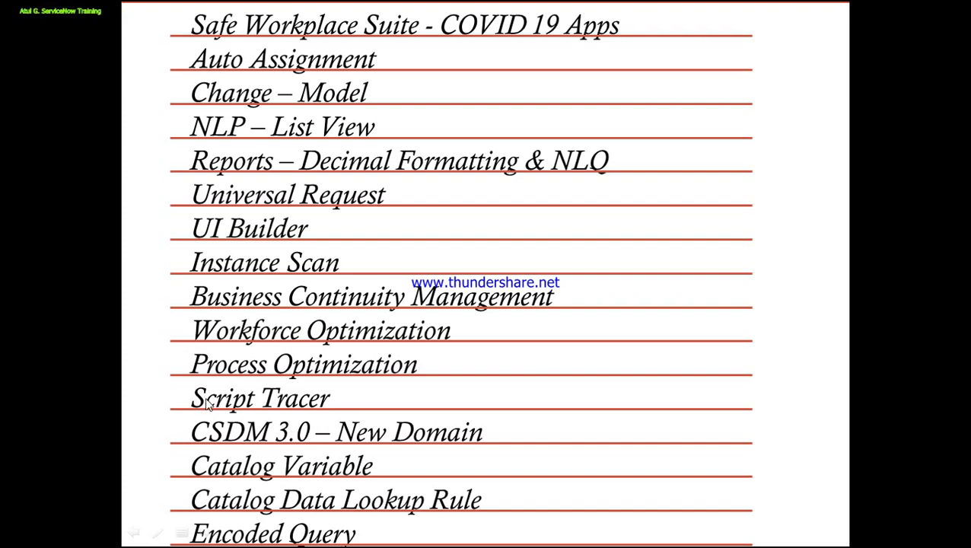
pyautogui.hotkey('alt', 'Tab')
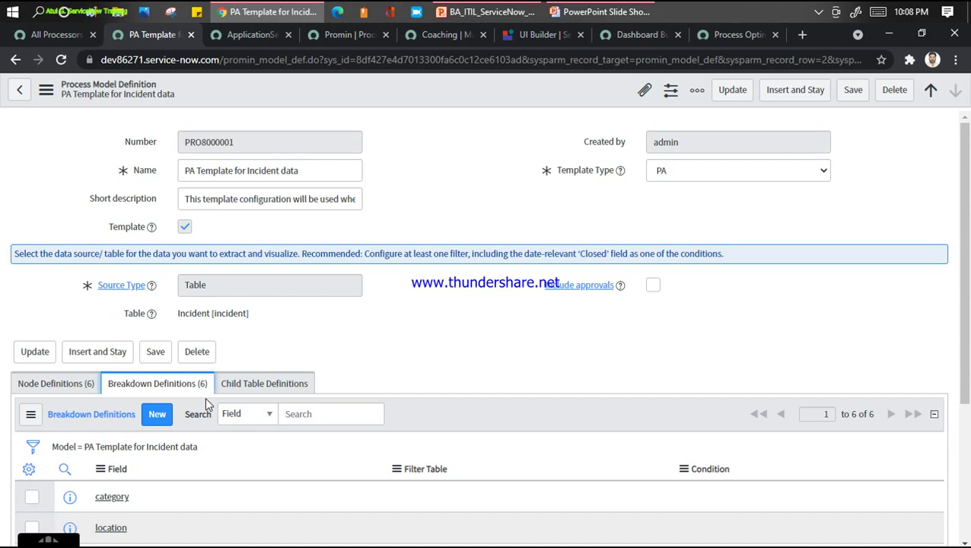
pyautogui.click(54, 35)
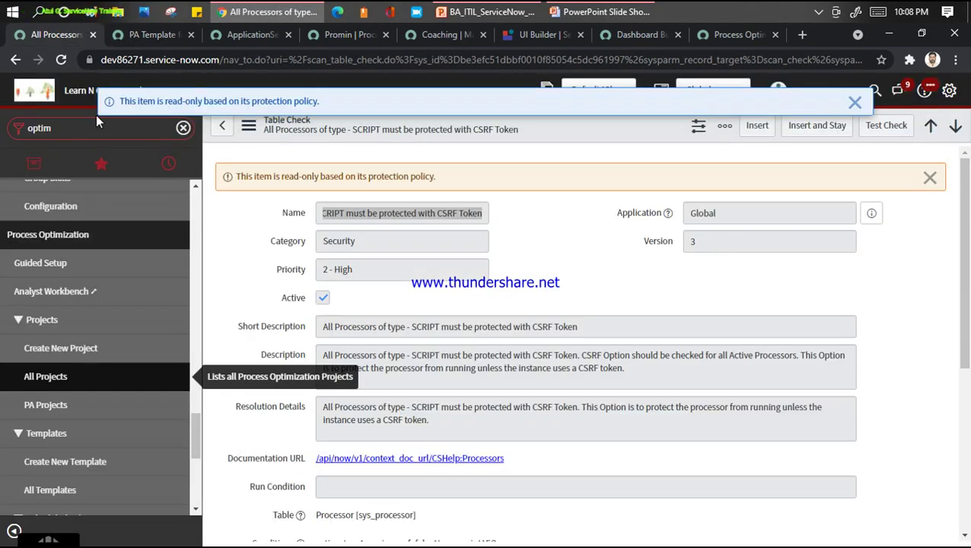
pyautogui.click(79, 129)
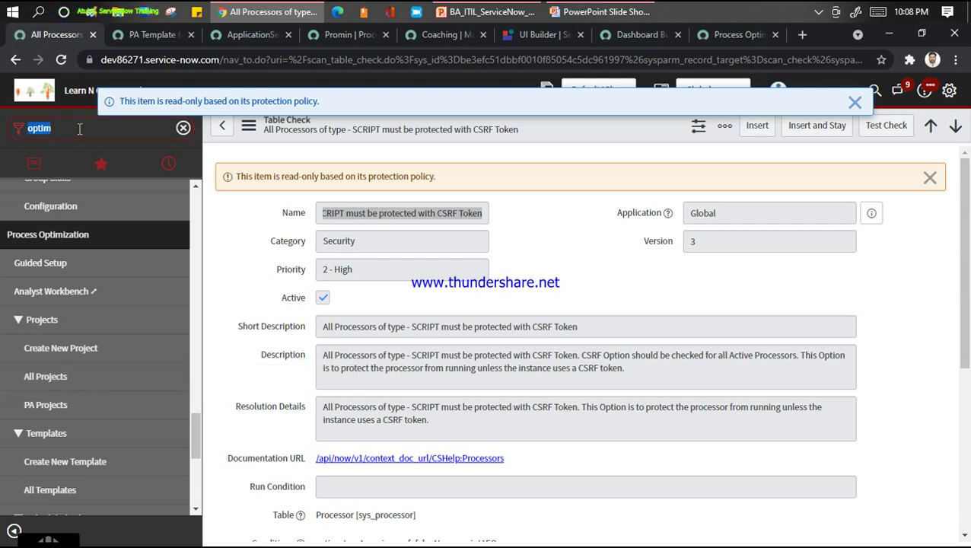
pyautogui.write('scr')
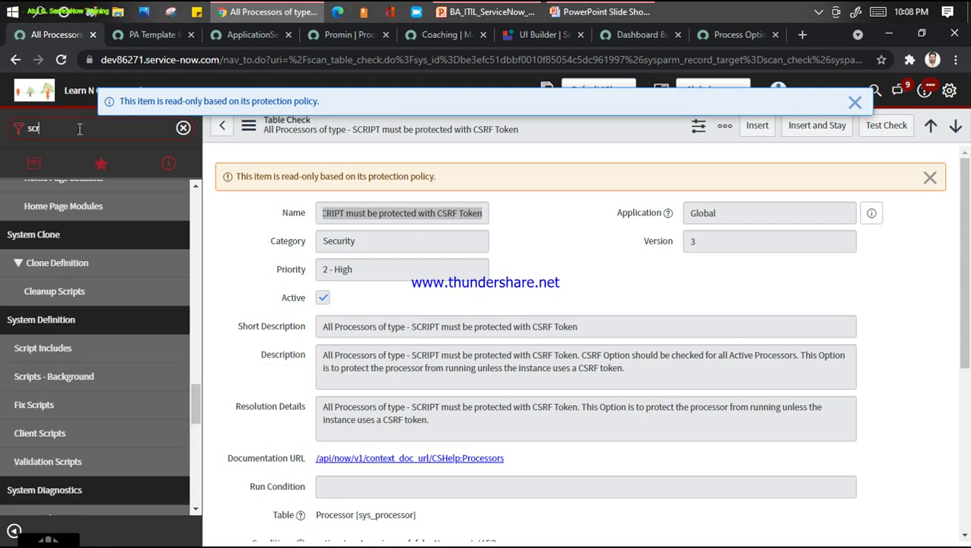
pyautogui.write('ipt t')
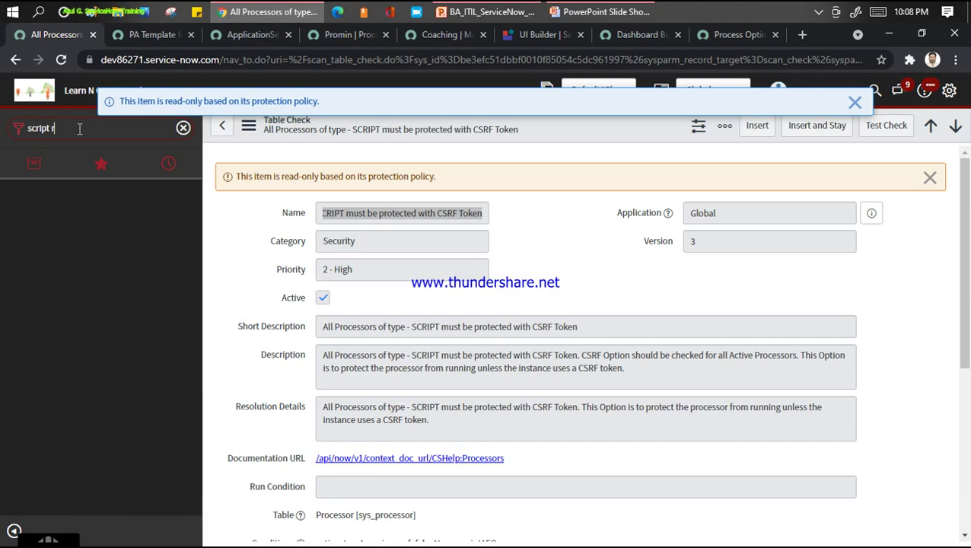
pyautogui.write('r')
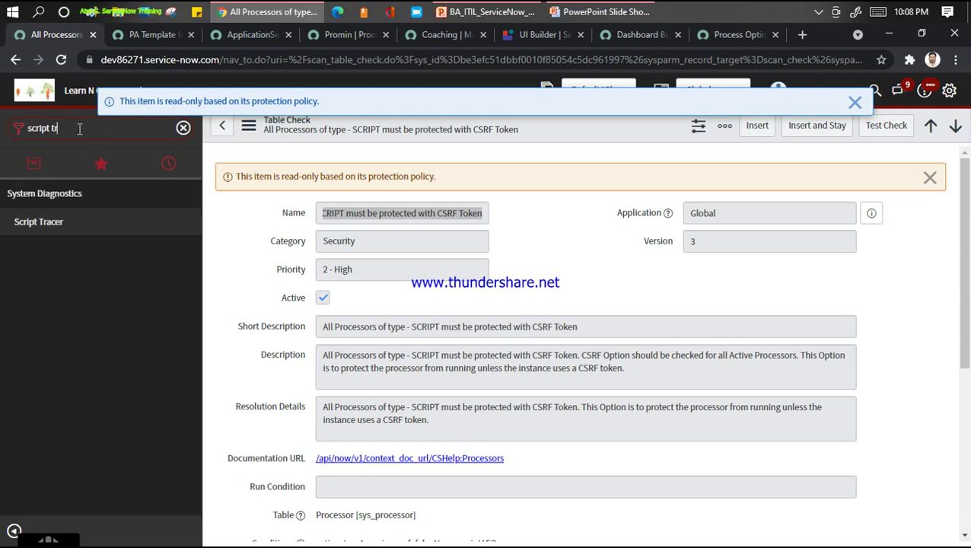
pyautogui.click(57, 229)
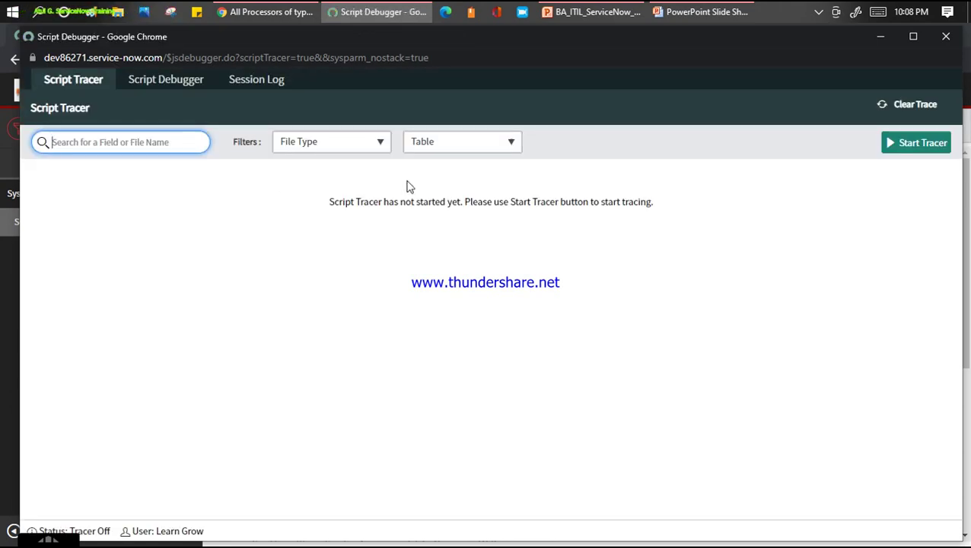
# Start the Script Tracer, and view the Script Debugger and Session Log pages
pyautogui.click(899, 146)
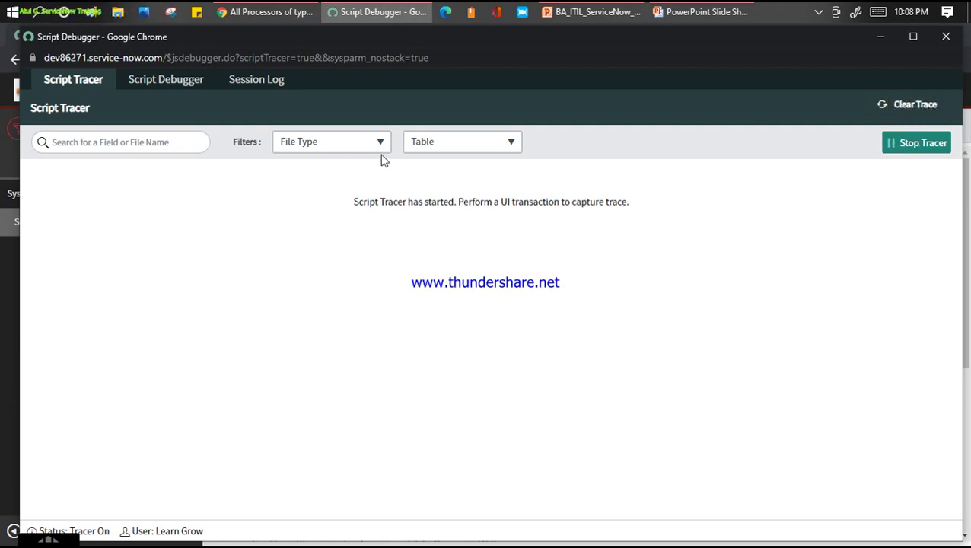
pyautogui.click(356, 150)
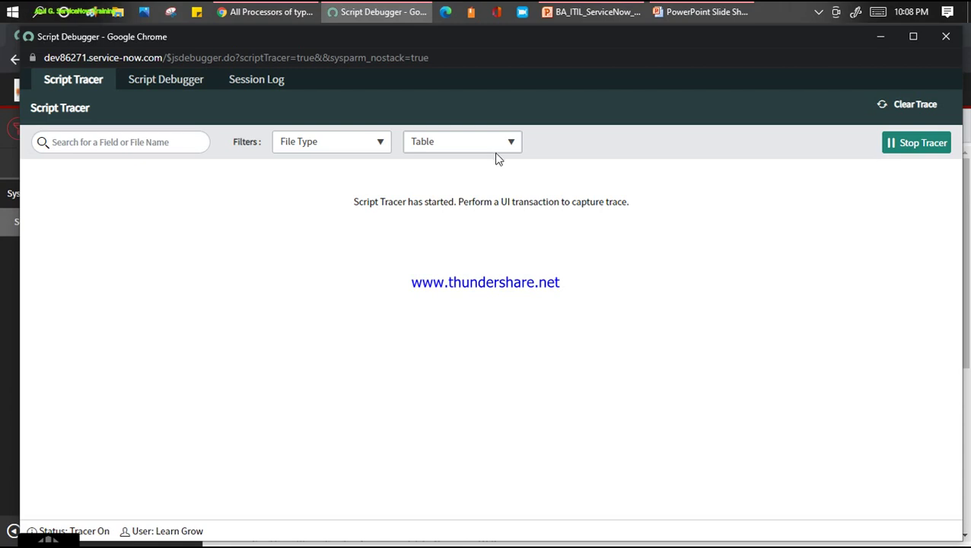
pyautogui.click(189, 87)
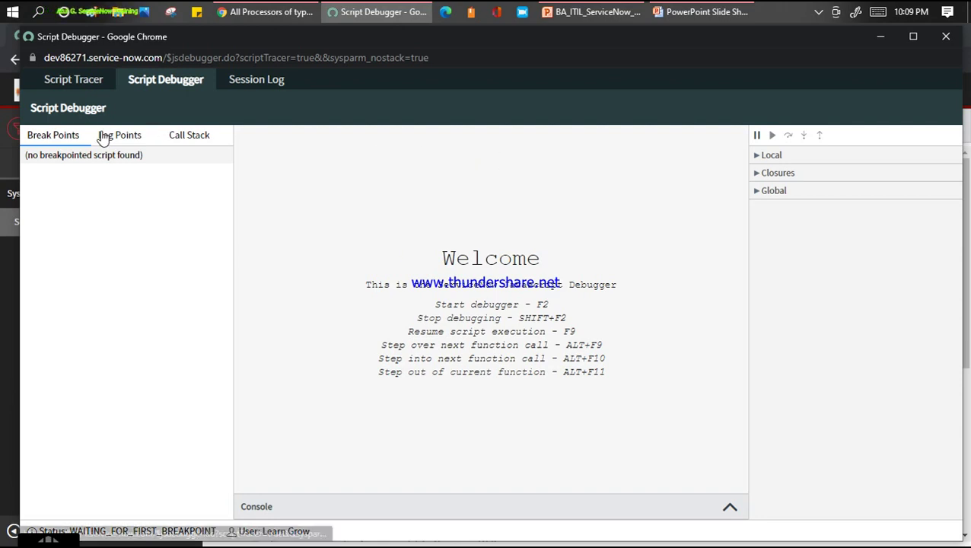
pyautogui.click(270, 80)
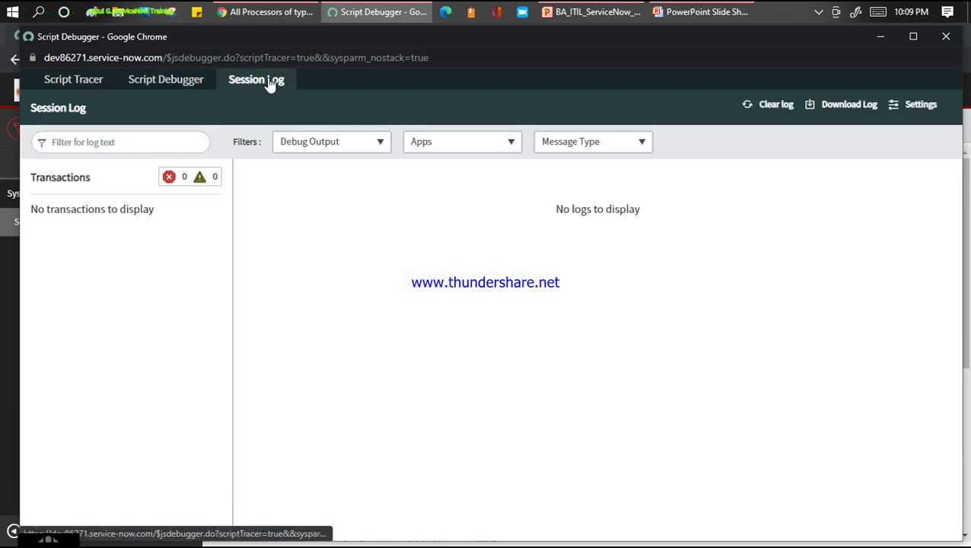